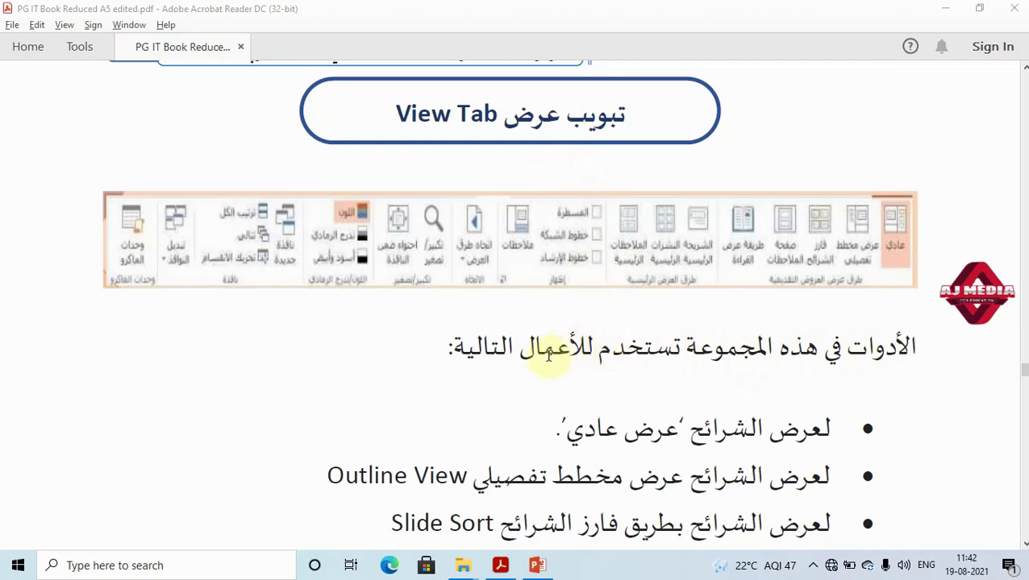
# Scroll the Acrobat book down to the View Tab slide-views list, then bring up the سودان presentation.
pyautogui.scroll(-3, 499, 356)
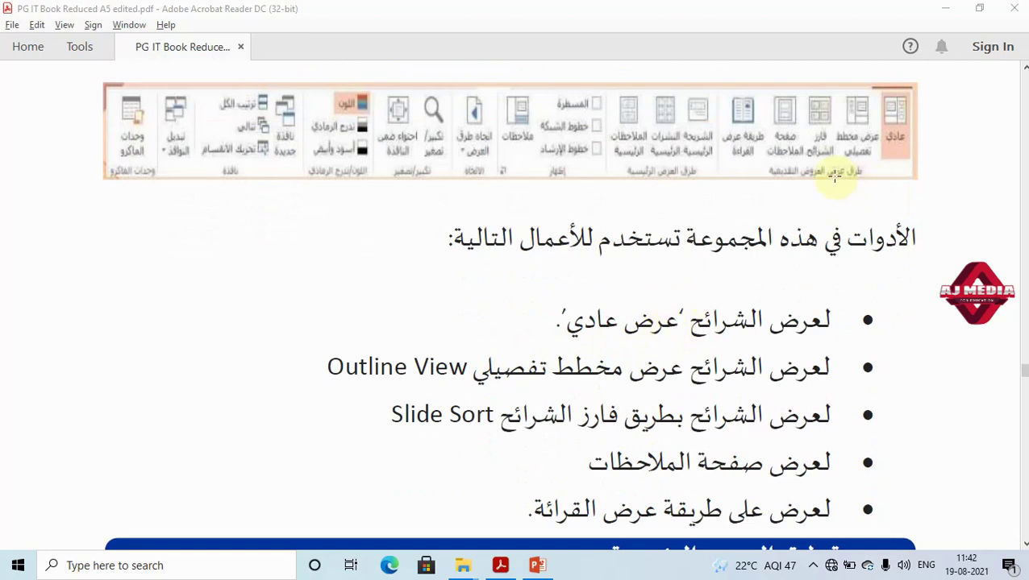
pyautogui.scroll(-1, 810, 254)
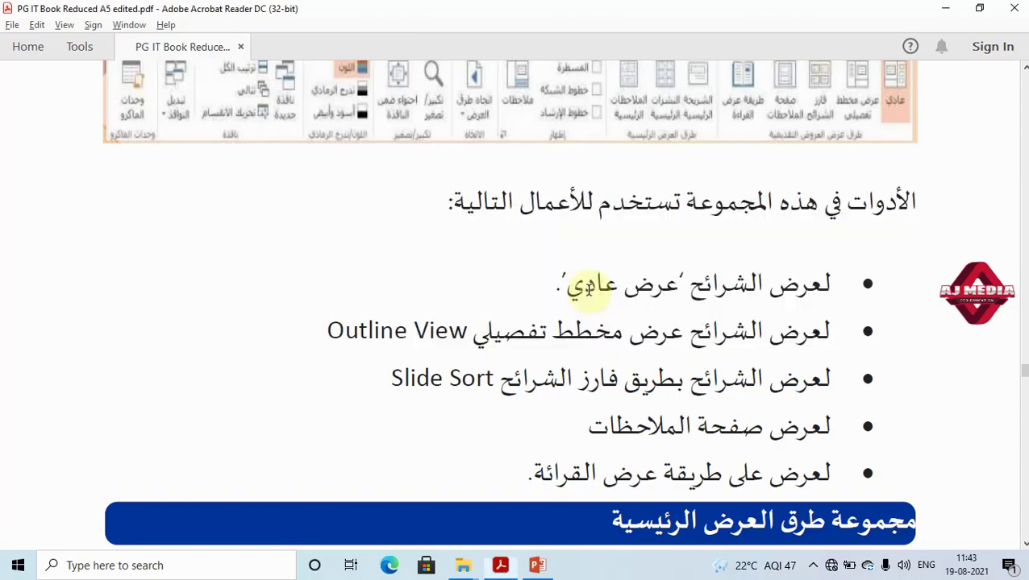
pyautogui.hotkey('alt', 'Tab')
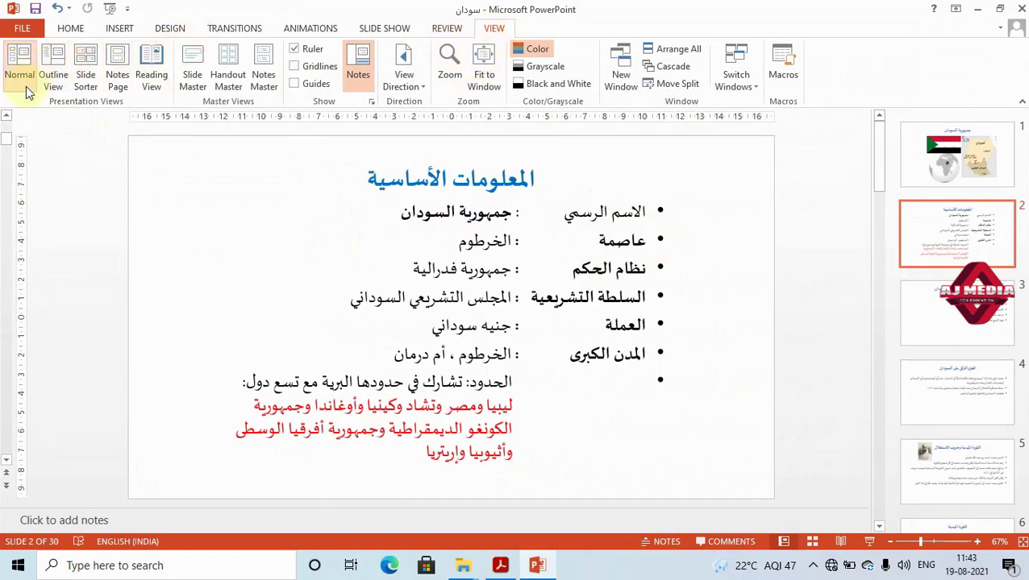
# Put the سودان presentation in Normal view and return to the PDF book.
pyautogui.click(36, 91)
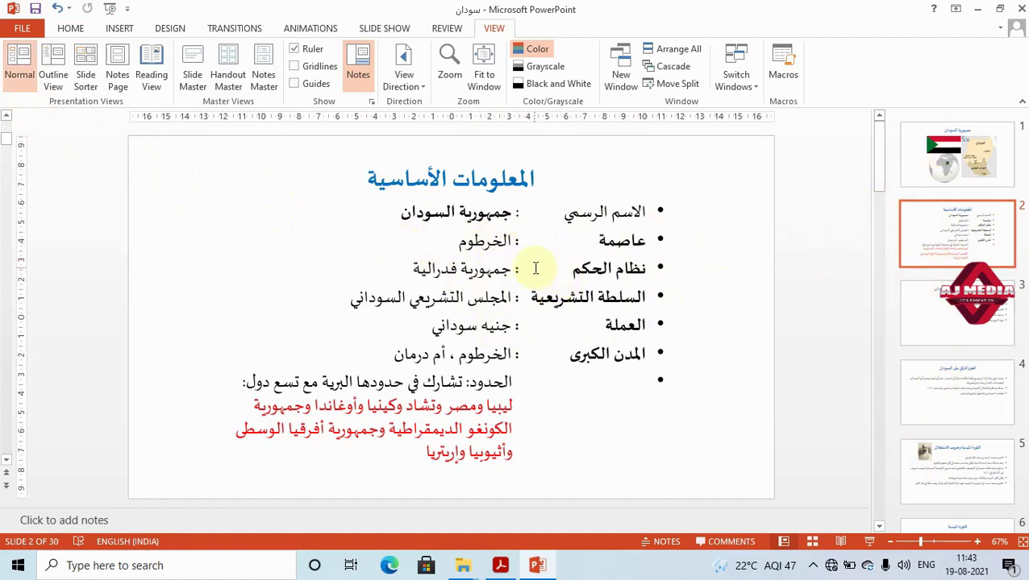
pyautogui.hotkey('alt', 'Tab')
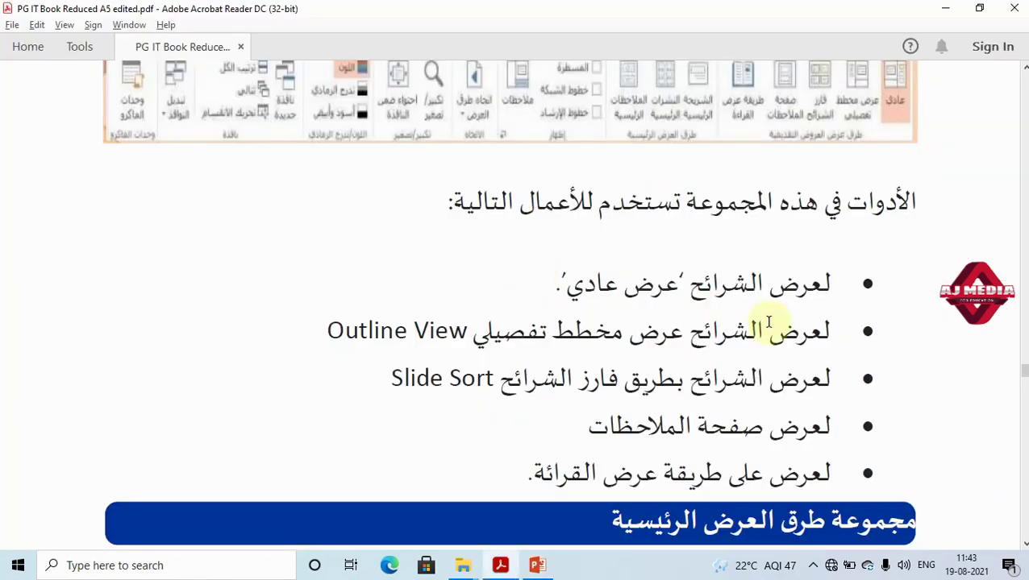
# Read a little further down the book's slide-views list, then return to the Sudan presentation.
pyautogui.scroll(-1, 766, 333)
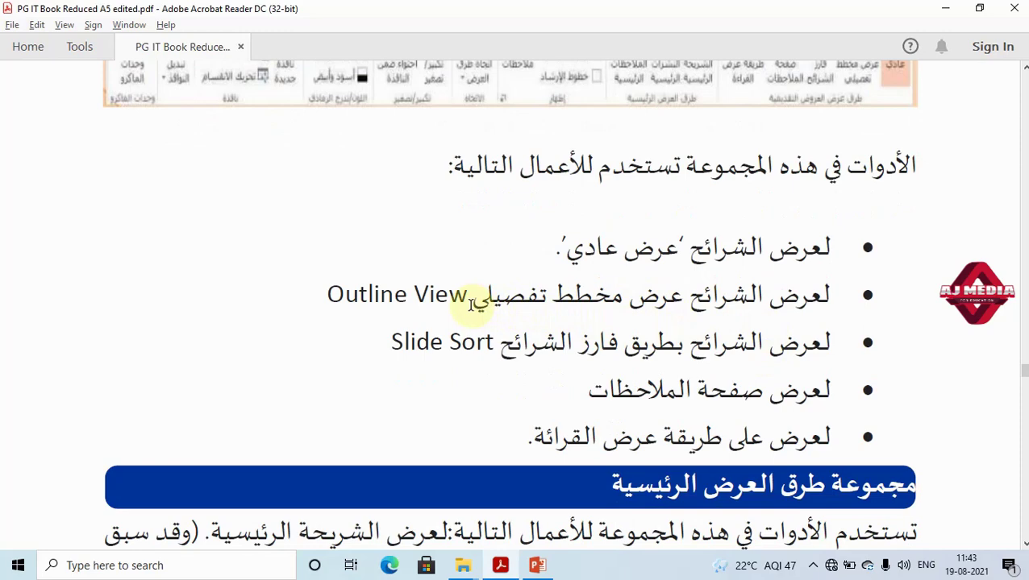
pyautogui.hotkey('alt', 'Tab')
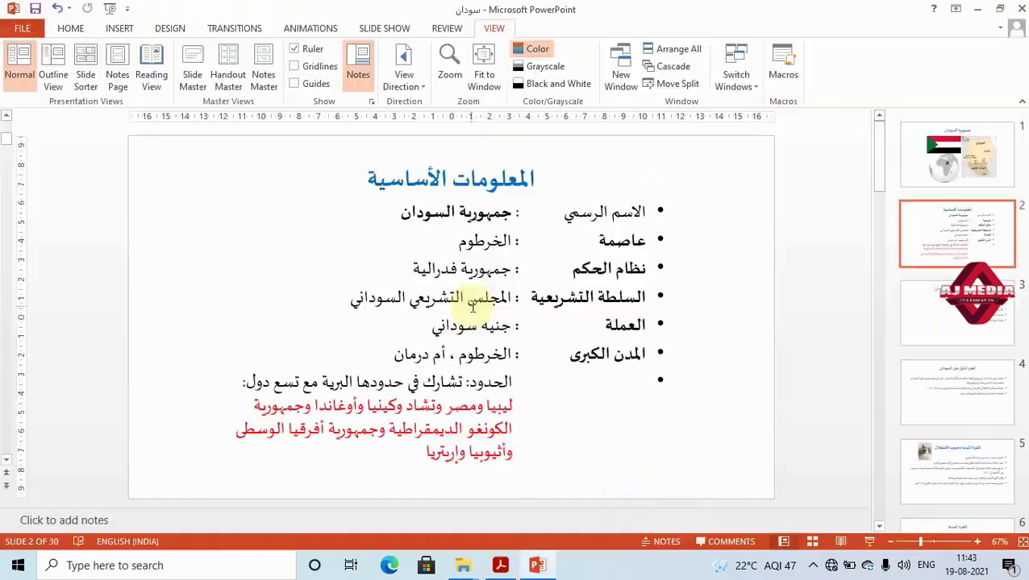
# Show the presentation's text as an outline beside slide 2 and scroll through it.
pyautogui.click(55, 73)
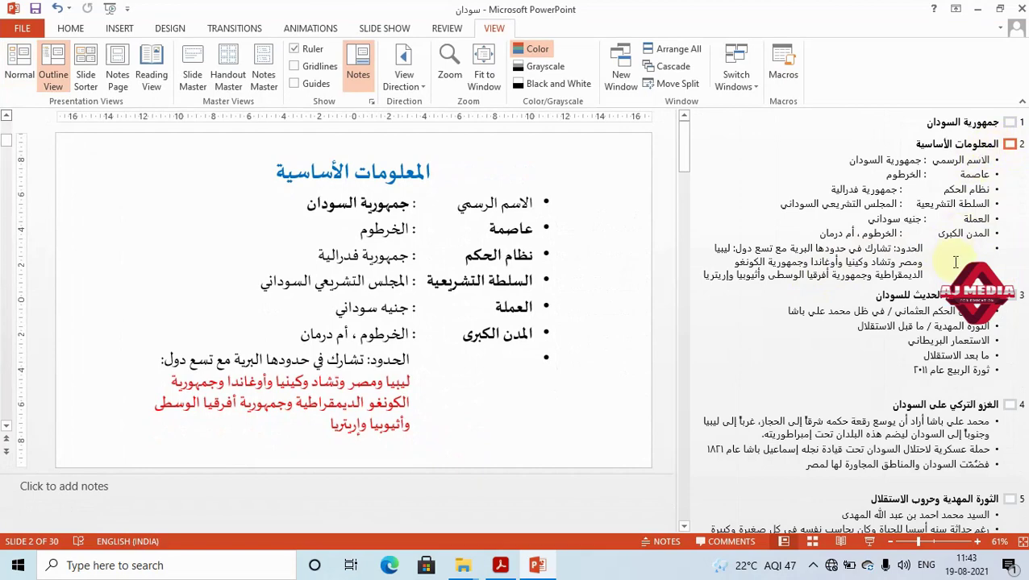
pyautogui.scroll(-2, 954, 262)
pyautogui.scroll(-2, 953, 291)
pyautogui.scroll(-2, 953, 311)
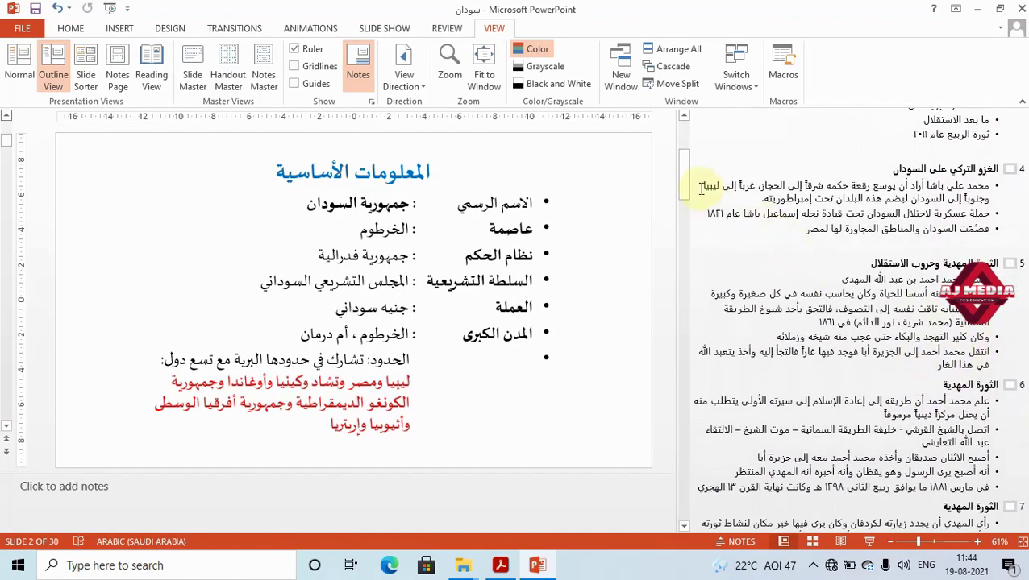
pyautogui.moveTo(682, 184)
pyautogui.mouseDown()
pyautogui.moveTo(700, 316)
pyautogui.moveTo(707, 513)
pyautogui.moveTo(758, 133)
pyautogui.mouseUp()
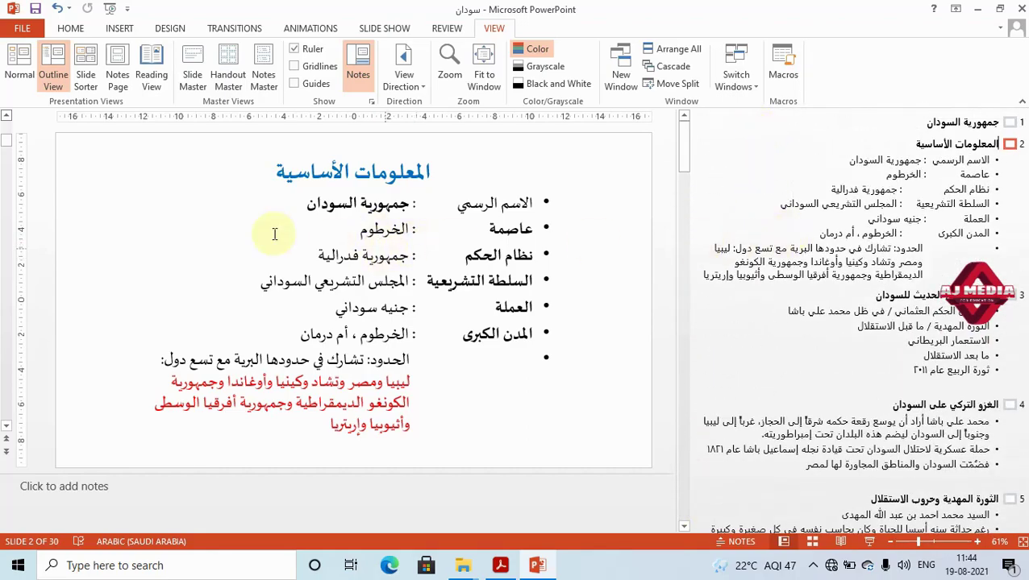
# Check the PDF book, then lay out all 30 slides in Slide Sorter view.
pyautogui.hotkey('alt', 'Tab')
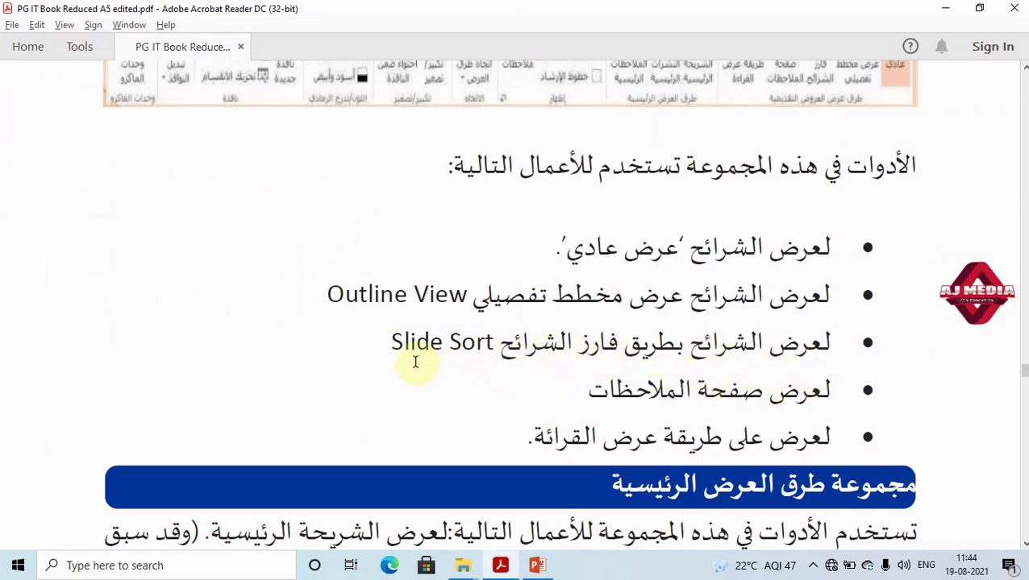
pyautogui.hotkey('alt', 'Tab')
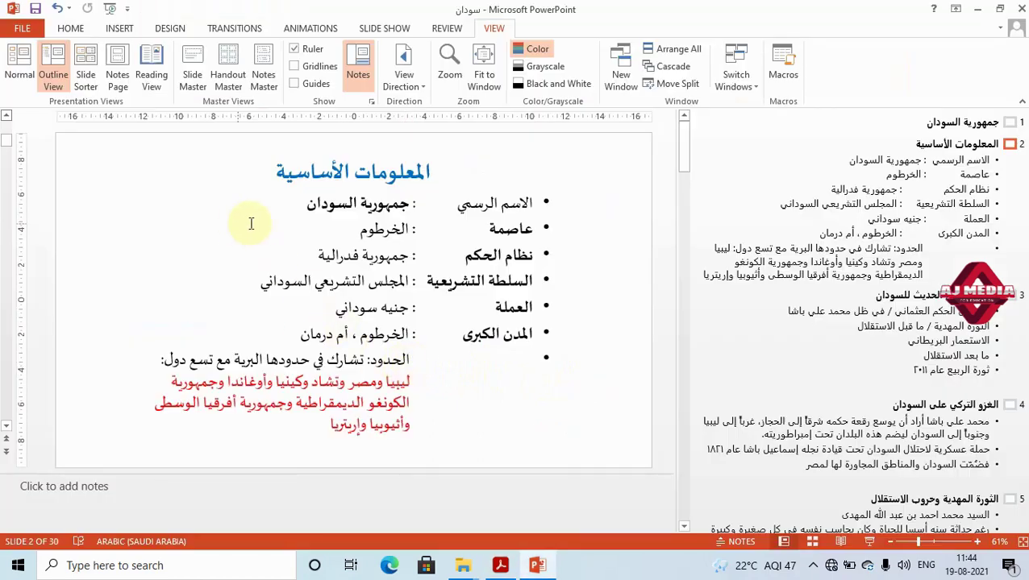
pyautogui.click(86, 71)
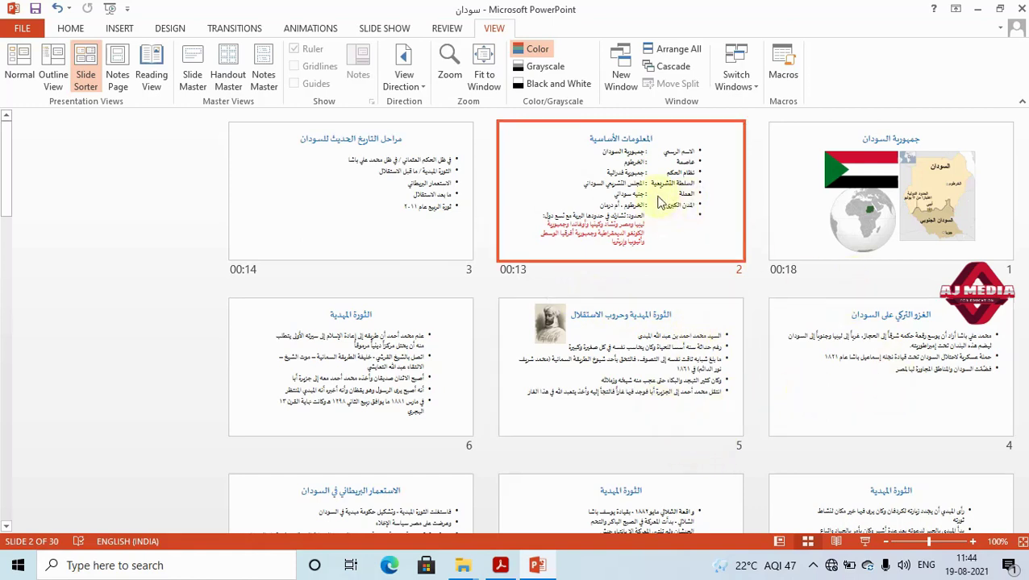
# Drag slides in the sorter so الثورة المهدية becomes slide 2.
pyautogui.moveTo(379, 171); pyautogui.dragTo(645, 157)
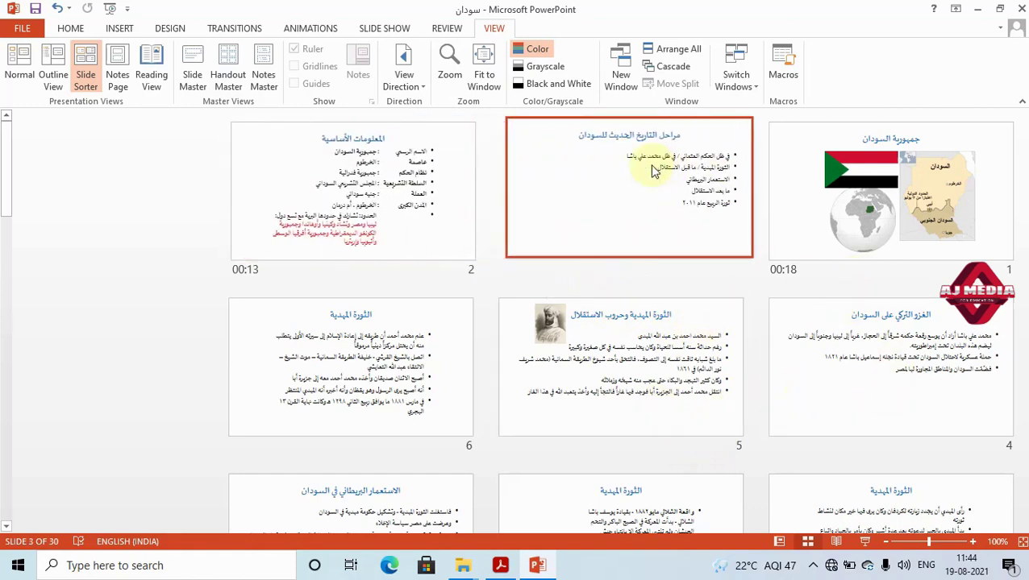
pyautogui.moveTo(620, 368); pyautogui.dragTo(407, 253)
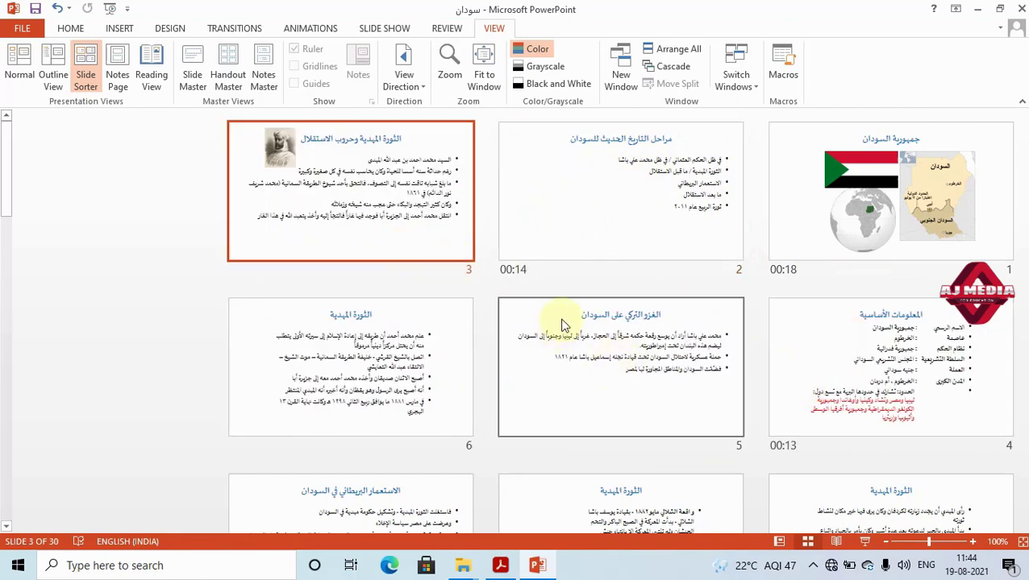
pyautogui.moveTo(390, 379); pyautogui.dragTo(484, 236)
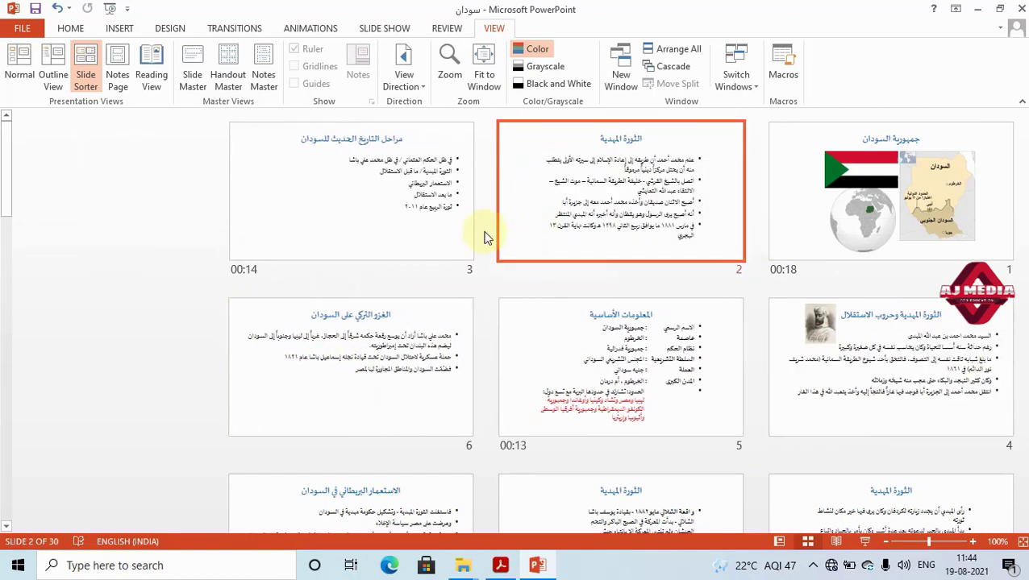
# Scroll through the reordered deck and show it in Normal view.
pyautogui.scroll(-1, 609, 395)
pyautogui.scroll(-8, 547, 391)
pyautogui.scroll(-8, 517, 384)
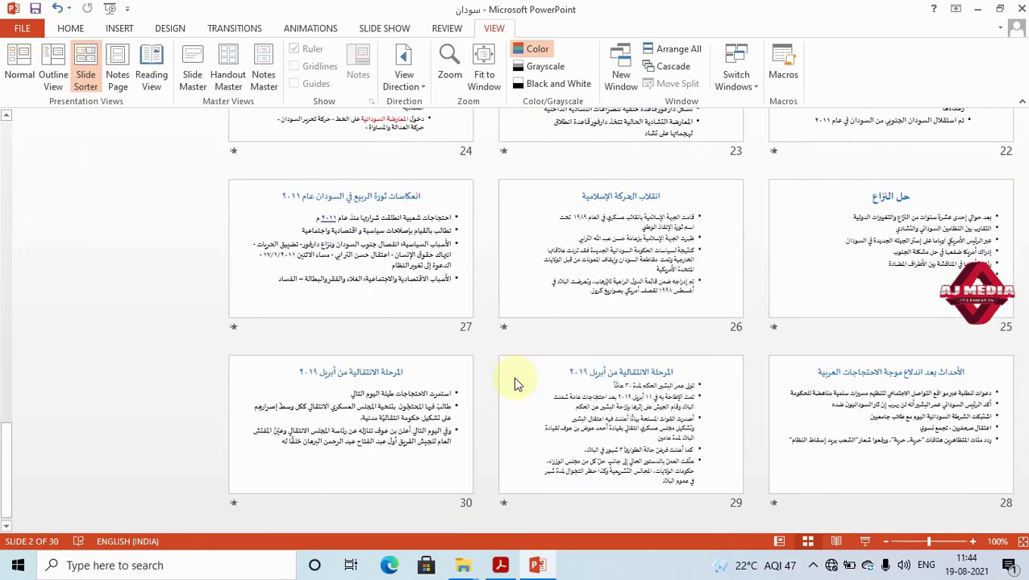
pyautogui.scroll(12, 464, 371)
pyautogui.scroll(4, 476, 323)
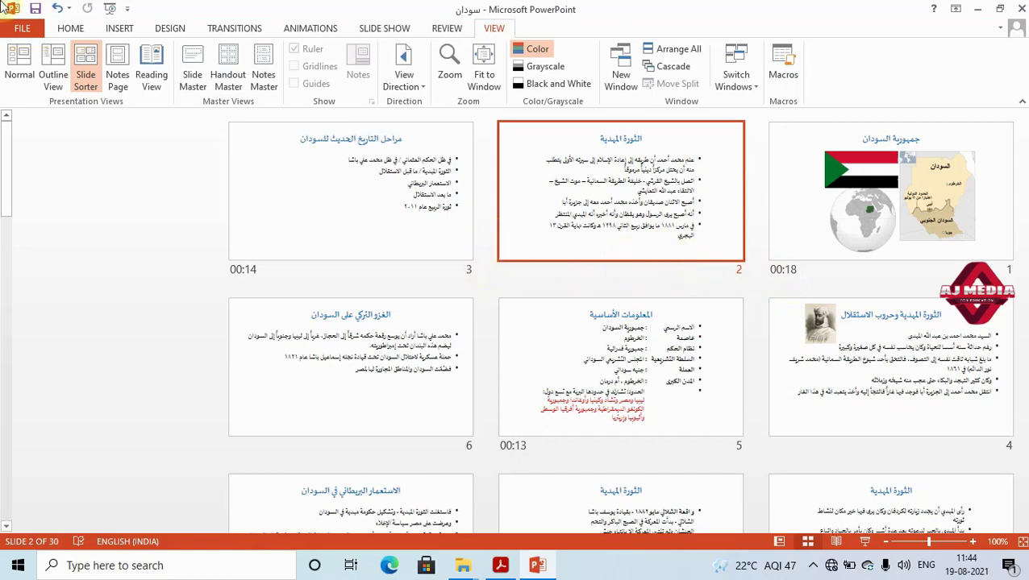
pyautogui.click(18, 74)
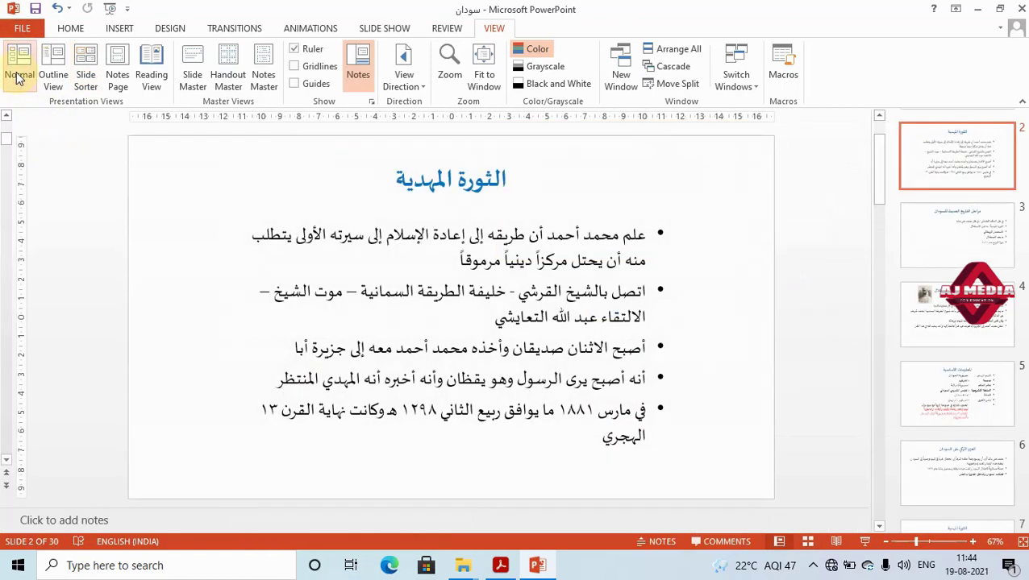
# Undo the slide moves so المعلومات الأساسية is slide 2 again, in Normal view.
pyautogui.hotkey('alt', 'w')
pyautogui.press('i')
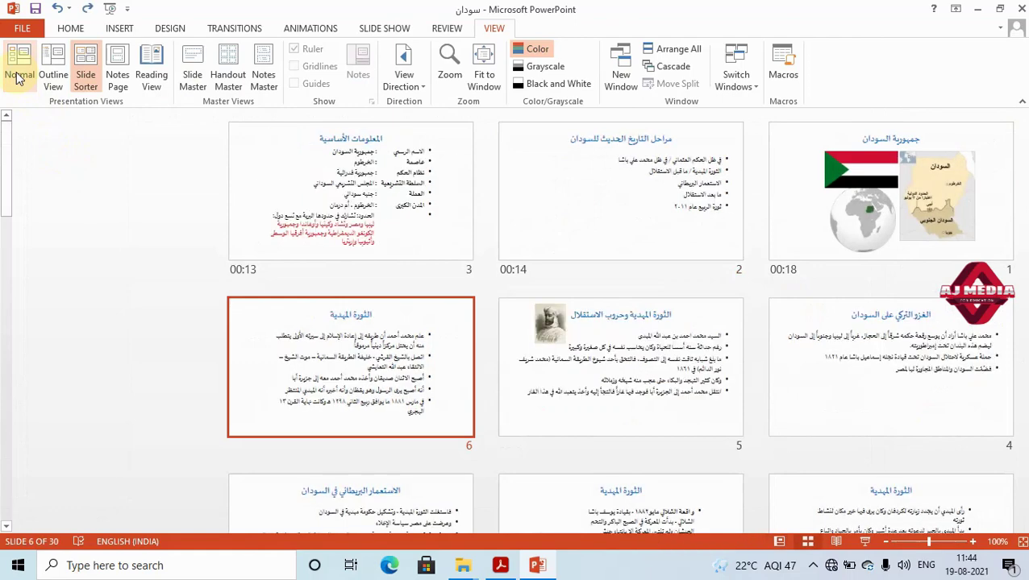
pyautogui.click(18, 74)
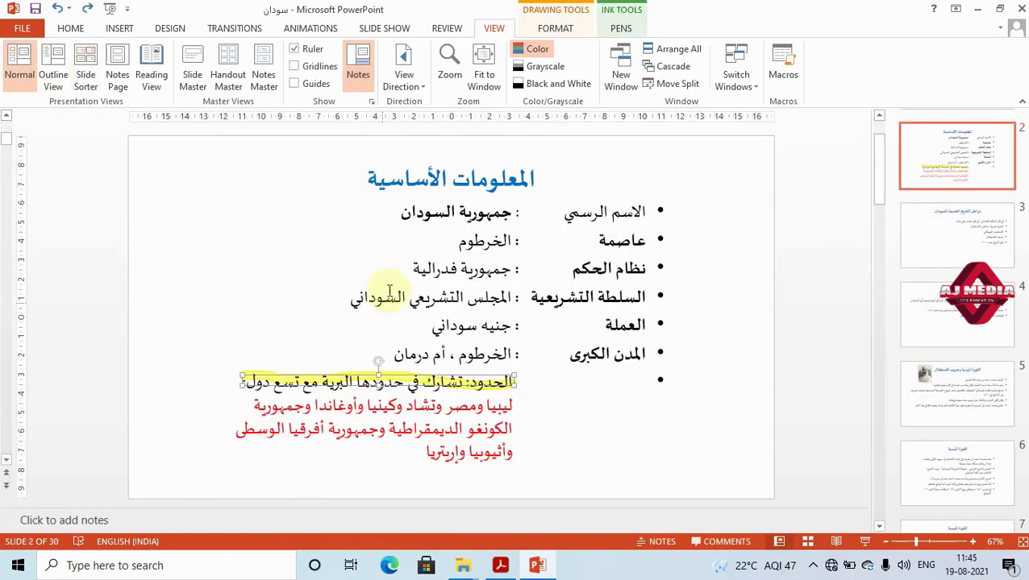
# Delete the yellow highlighter stroke, then check the PDF book and come back.
pyautogui.press('Delete')
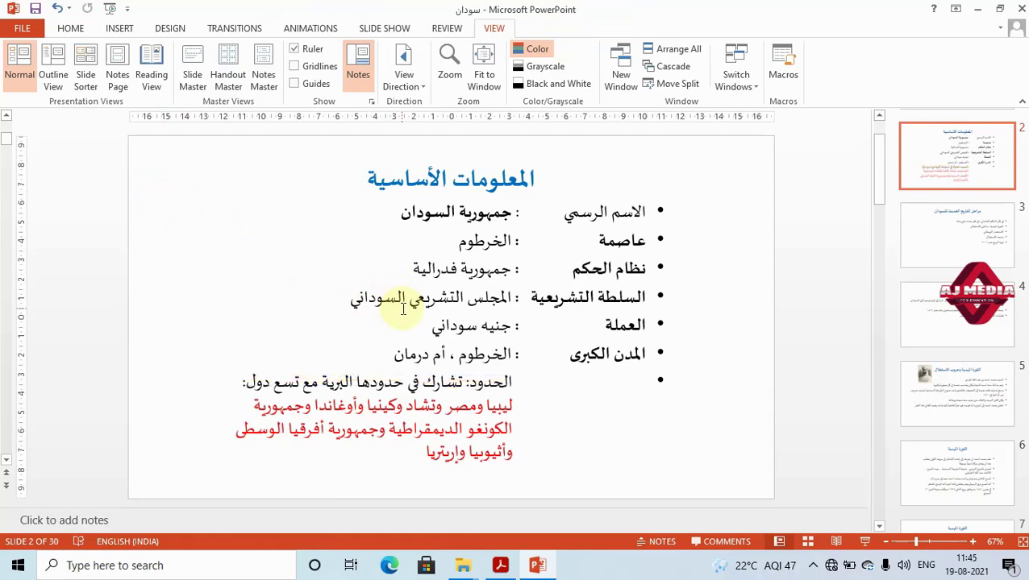
pyautogui.hotkey('alt', 'Tab')
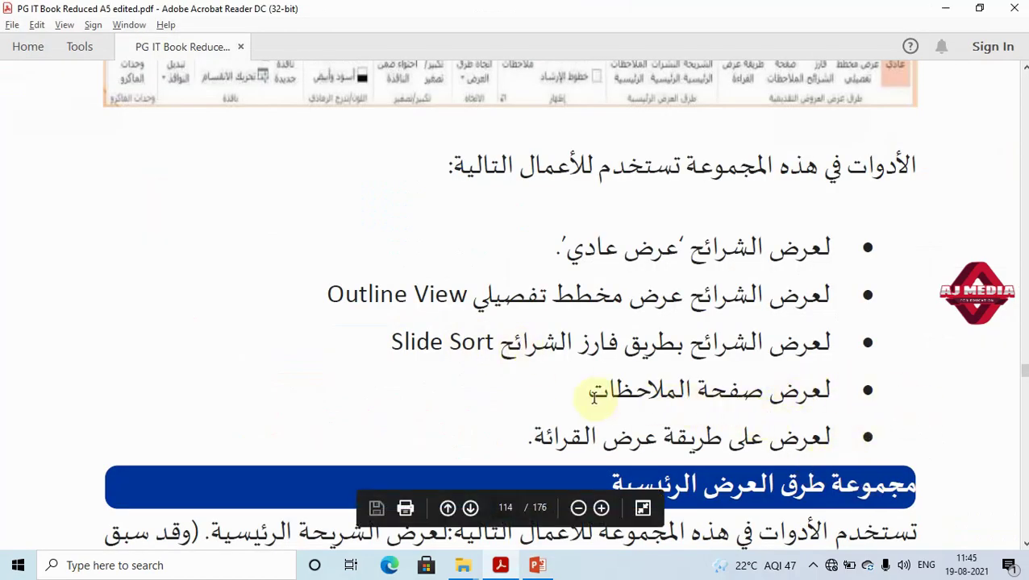
pyautogui.hotkey('alt', 'Tab')
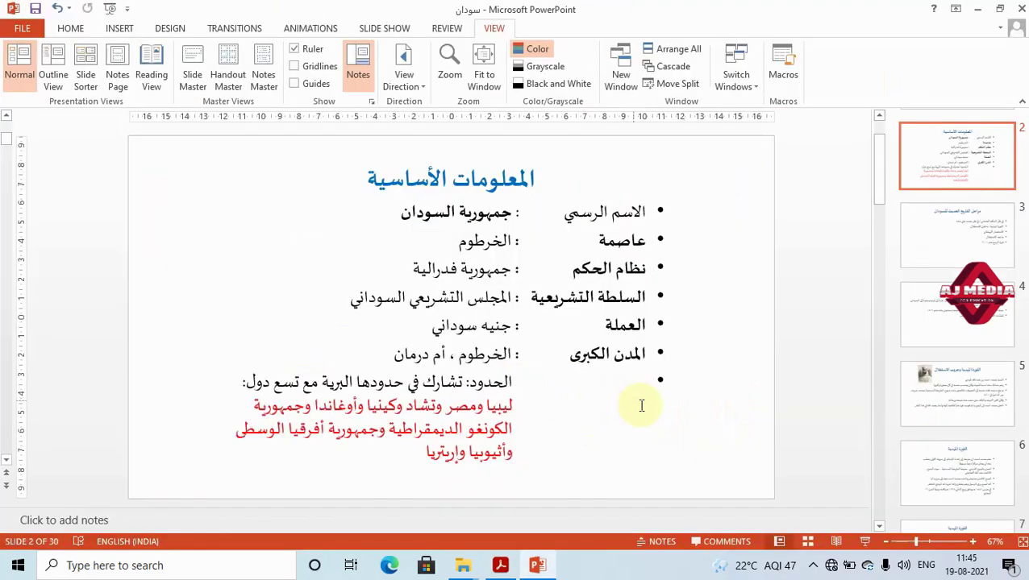
# On slide 2's notes page, set right-to-left text direction and type Arabic notes text.
pyautogui.click(118, 79)
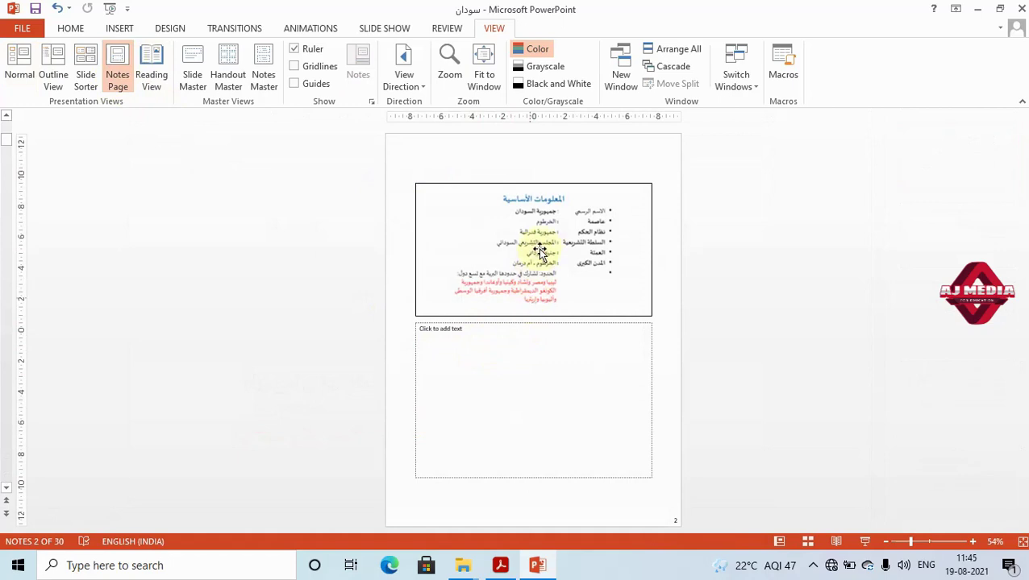
pyautogui.click(425, 339)
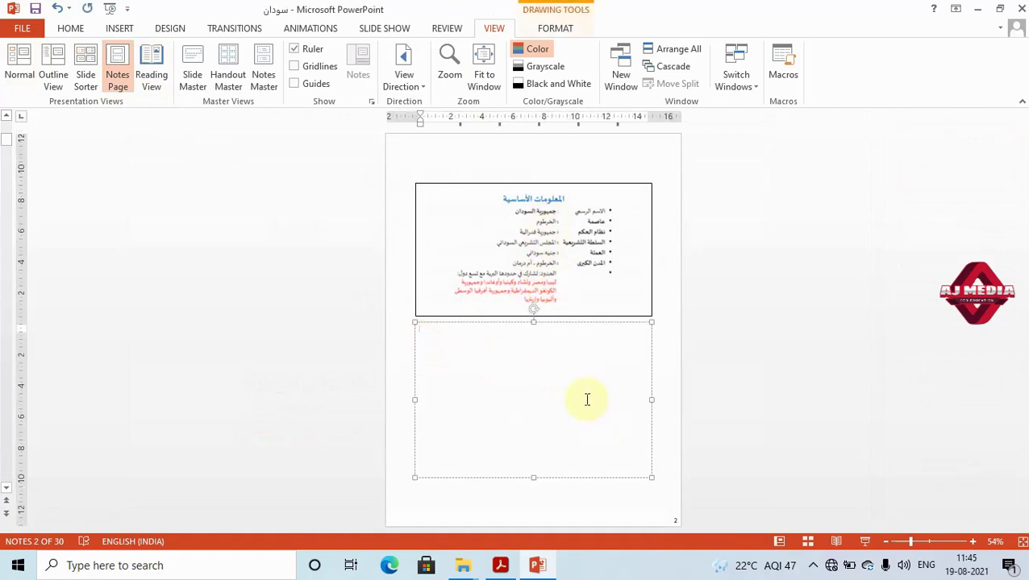
pyautogui.keyDown('ctrl'); pyautogui.scroll(10, 532, 398); pyautogui.keyUp('ctrl')
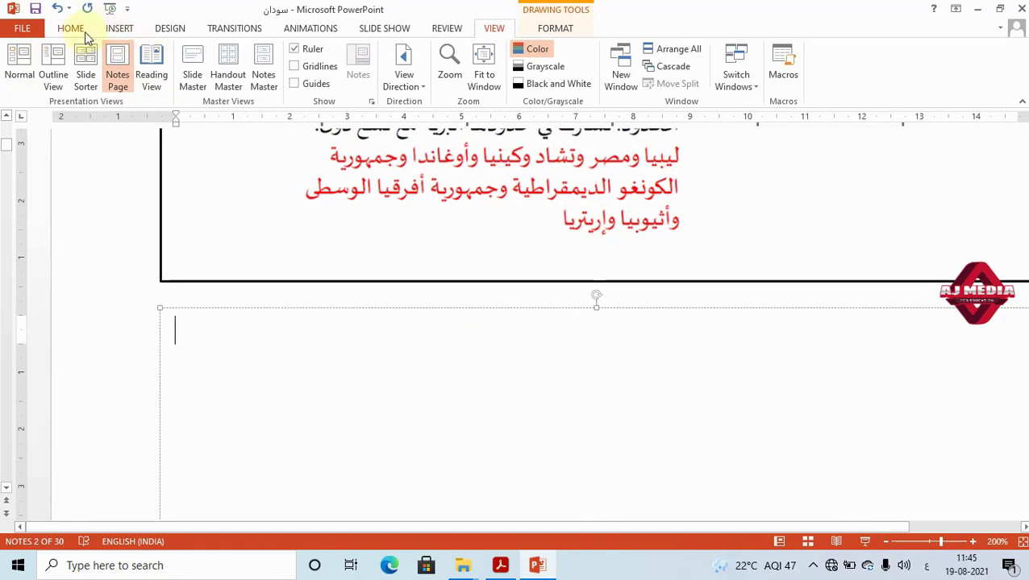
pyautogui.click(72, 29)
pyautogui.click(498, 79)
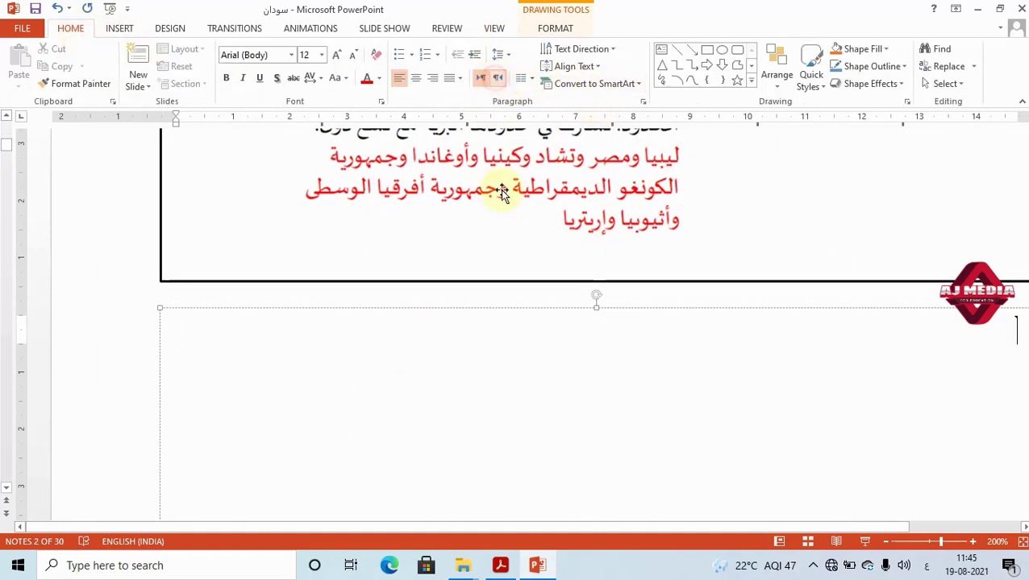
pyautogui.scroll(-5, 753, 461)
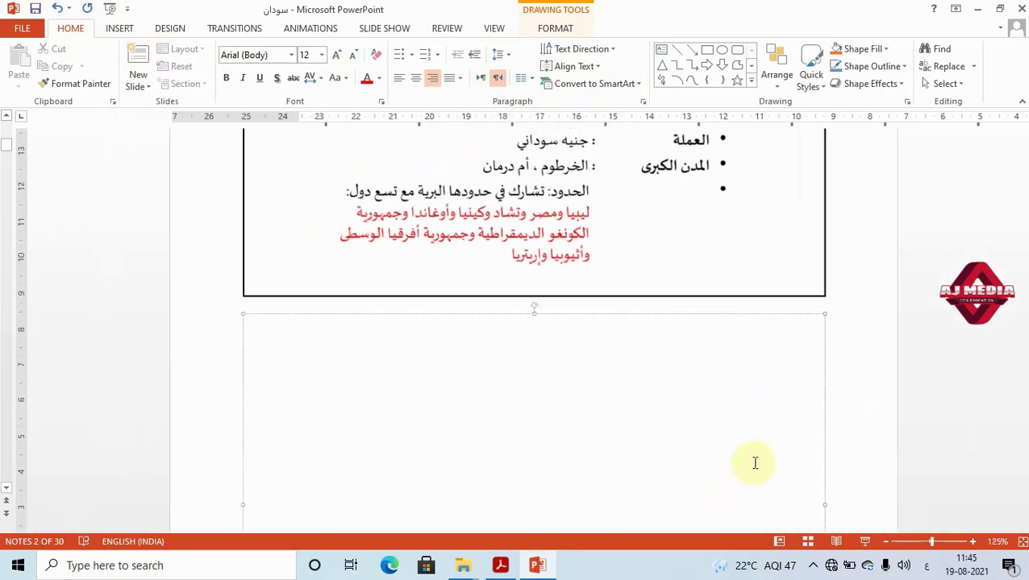
pyautogui.hotkey('alt', 'shift')
pyautogui.write('ال')
pyautogui.write(' تاز')
pyautogui.write('تانلات نبلنتابل')
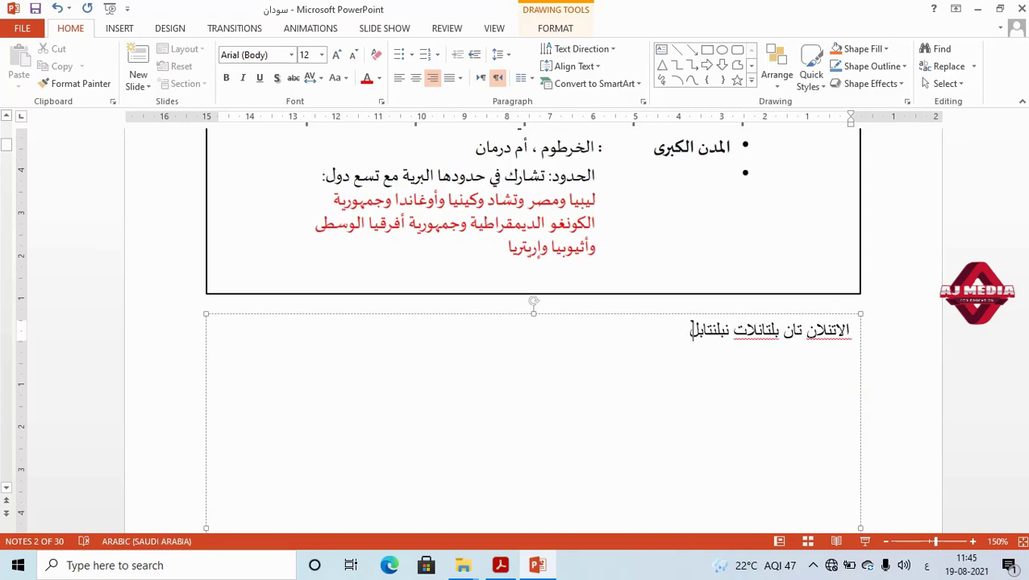
pyautogui.write('البت استملكبنبي يبلابتابيلكبي تنالكت للا')
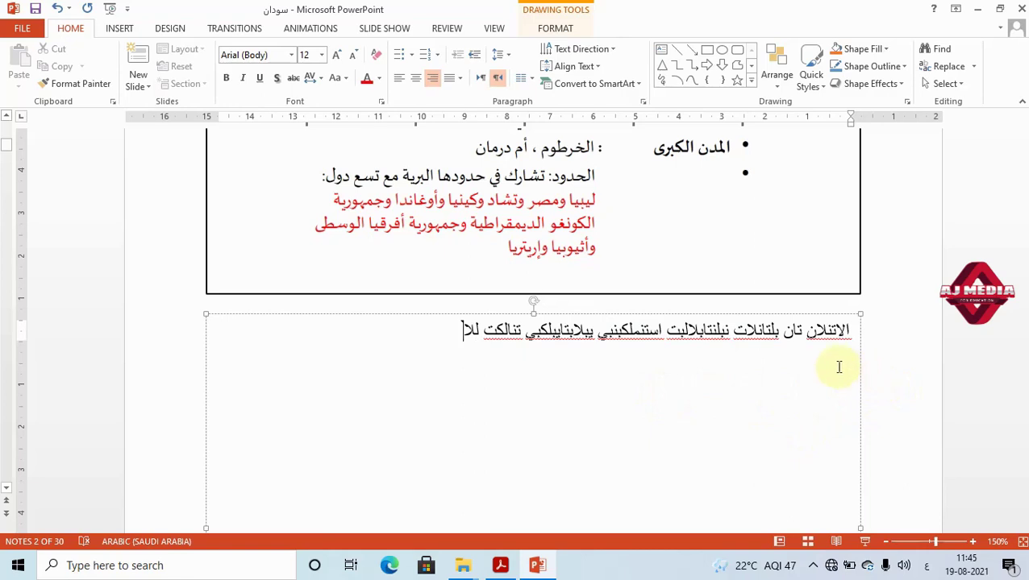
# Move to the notes of slide 10, حادثة فاشودة, and return to Normal view.
pyautogui.moveTo(8, 145); pyautogui.dragTo(8, 246)
pyautogui.click(415, 259)
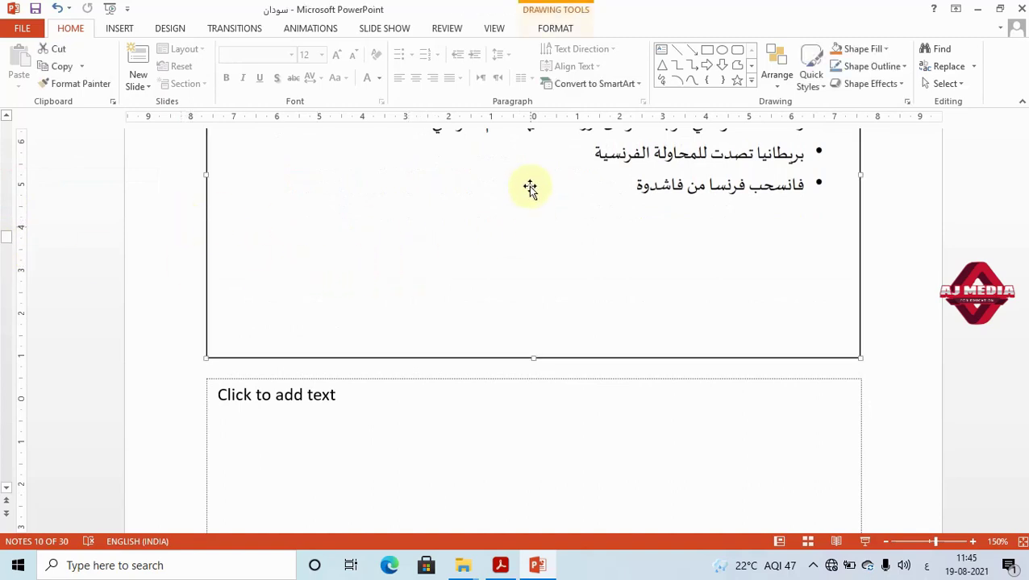
pyautogui.scroll(1, 604, 290)
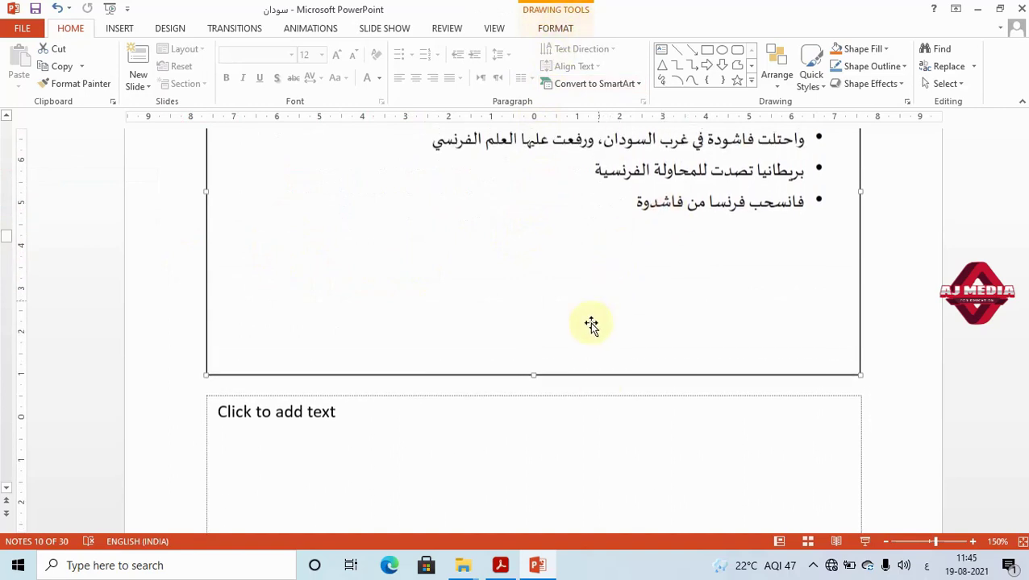
pyautogui.click(617, 443)
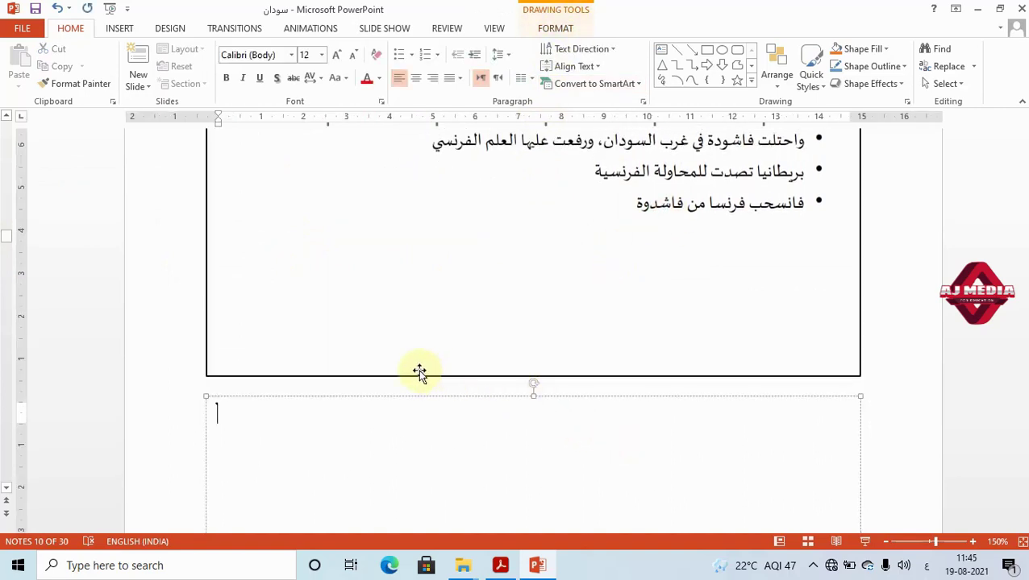
pyautogui.click(495, 30)
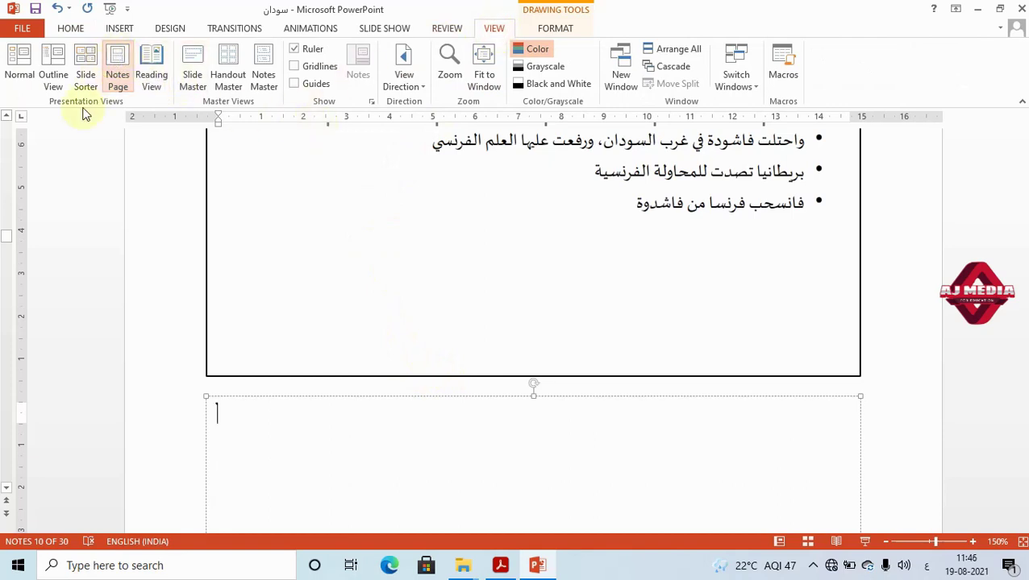
pyautogui.click(19, 61)
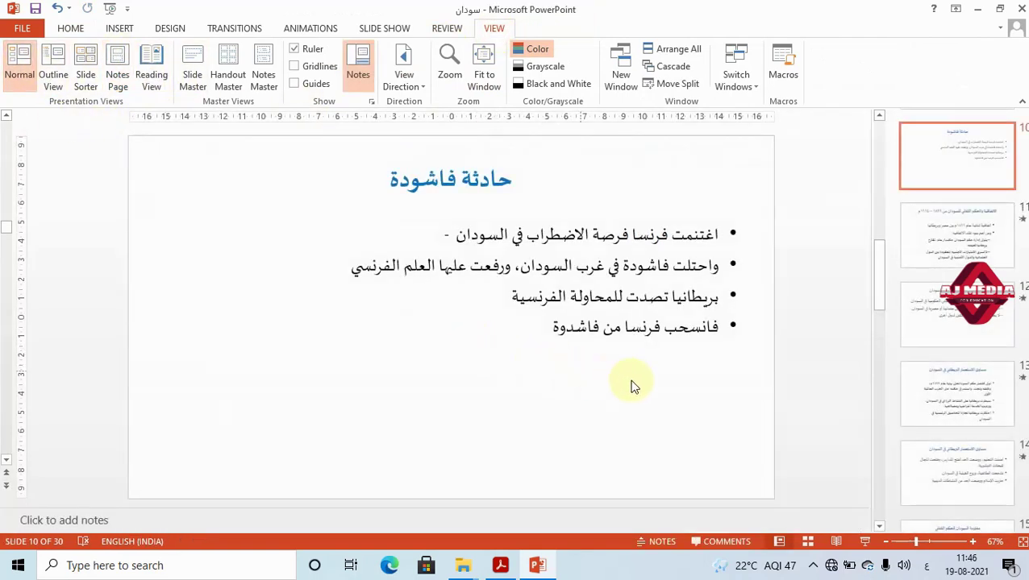
# Browse the slide thumbnails, then play the deck in Reading View from the جمهورية السودان slide.
pyautogui.scroll(3, 925, 228)
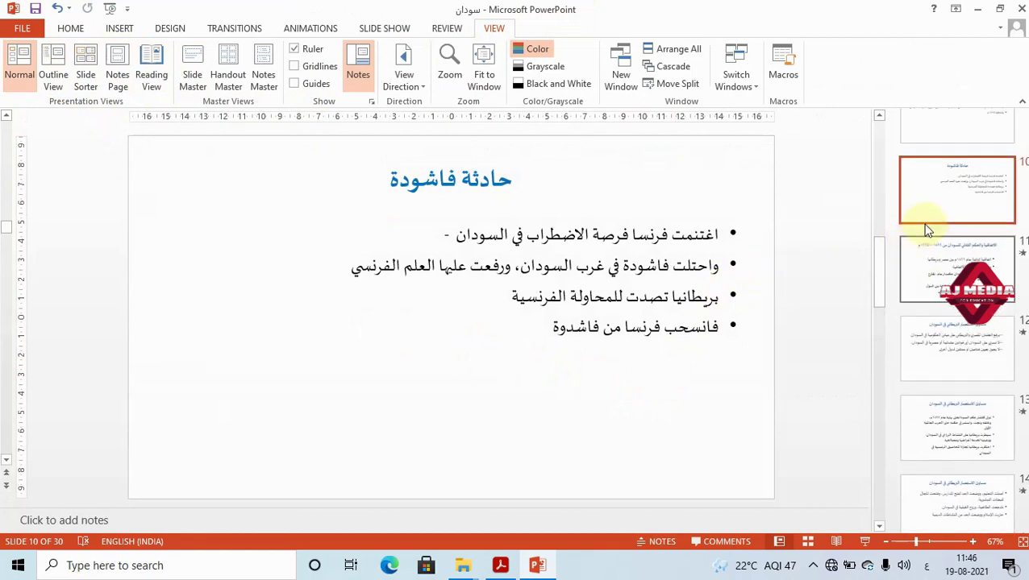
pyautogui.click(931, 204)
pyautogui.scroll(-1, 625, 354)
pyautogui.scroll(-4, 618, 376)
pyautogui.scroll(-2, 599, 373)
pyautogui.scroll(4, 593, 374)
pyautogui.scroll(2, 595, 381)
pyautogui.scroll(-2, 593, 376)
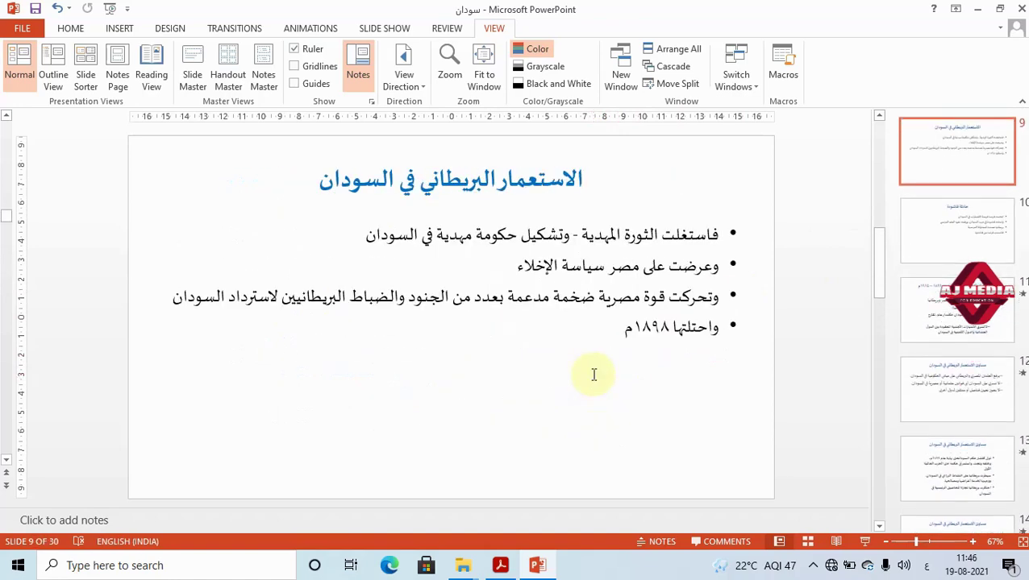
pyautogui.scroll(6, 588, 376)
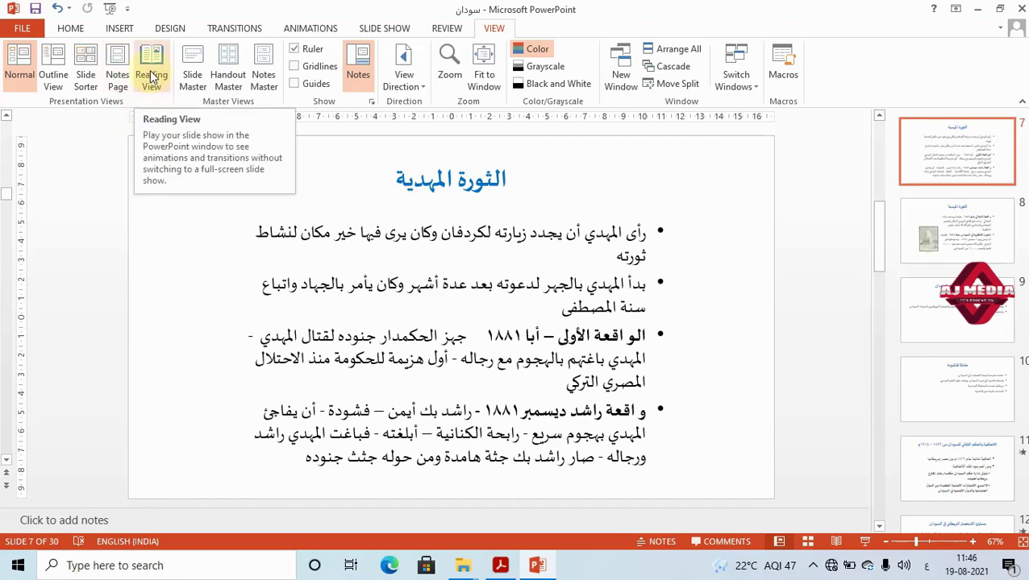
pyautogui.click(153, 75)
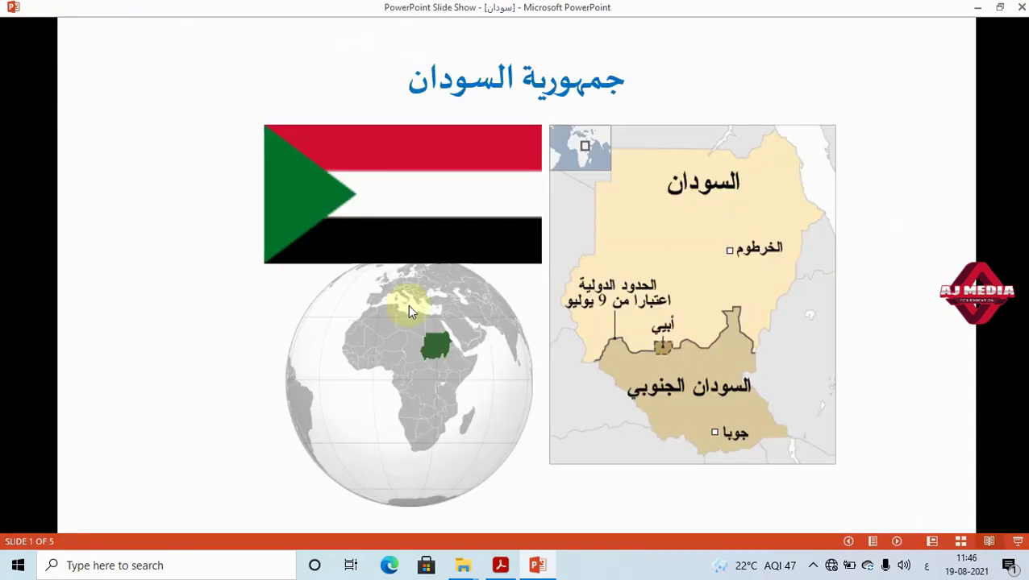
# Advance through several slides in Reading View, step back two, and exit to slide 7.
pyautogui.click(298, 363)
pyautogui.click(298, 363)
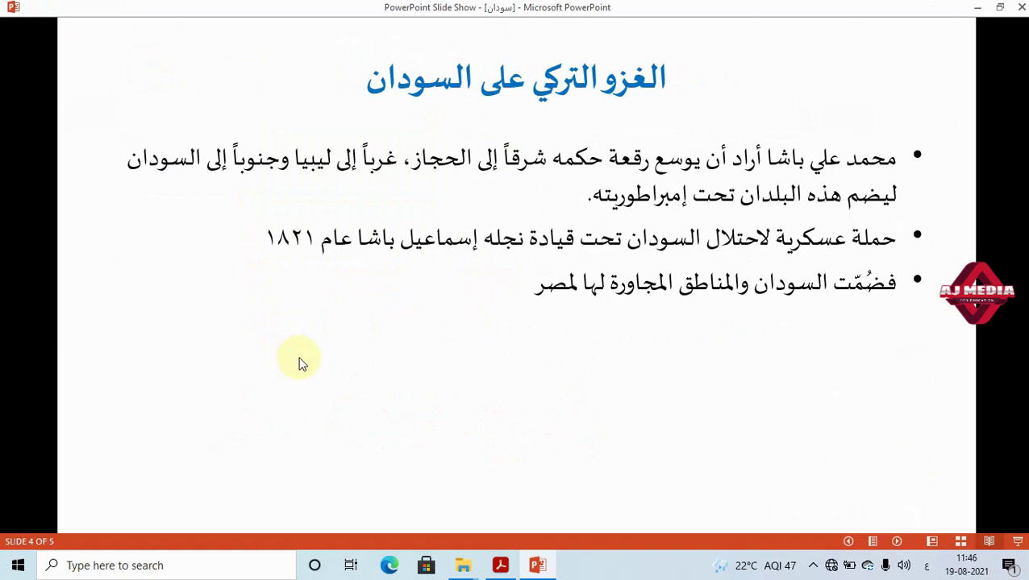
pyautogui.click(314, 359)
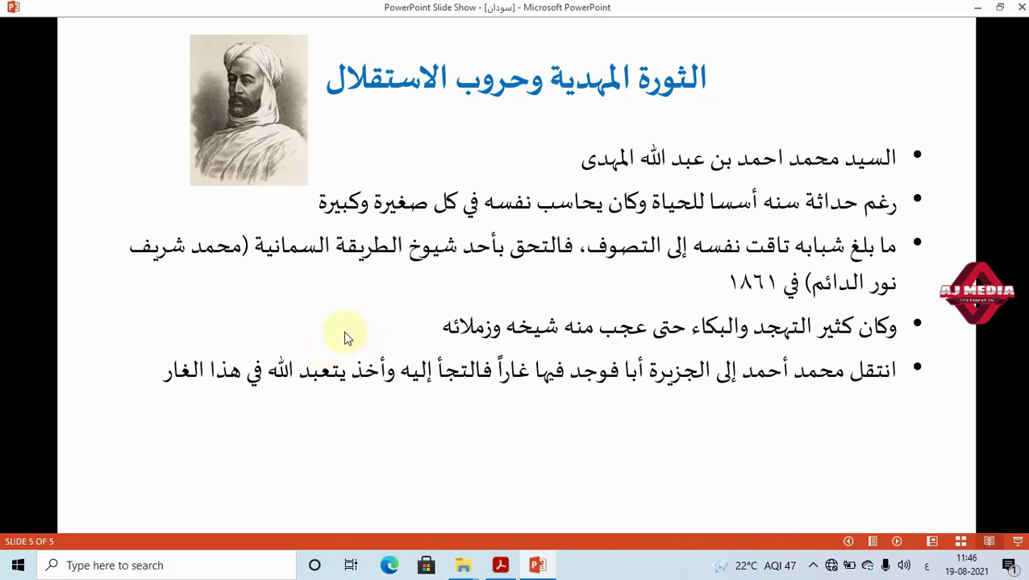
pyautogui.click(475, 352)
pyautogui.press('Left')
pyautogui.press('Left')
pyautogui.press('Left')
pyautogui.press('Left')
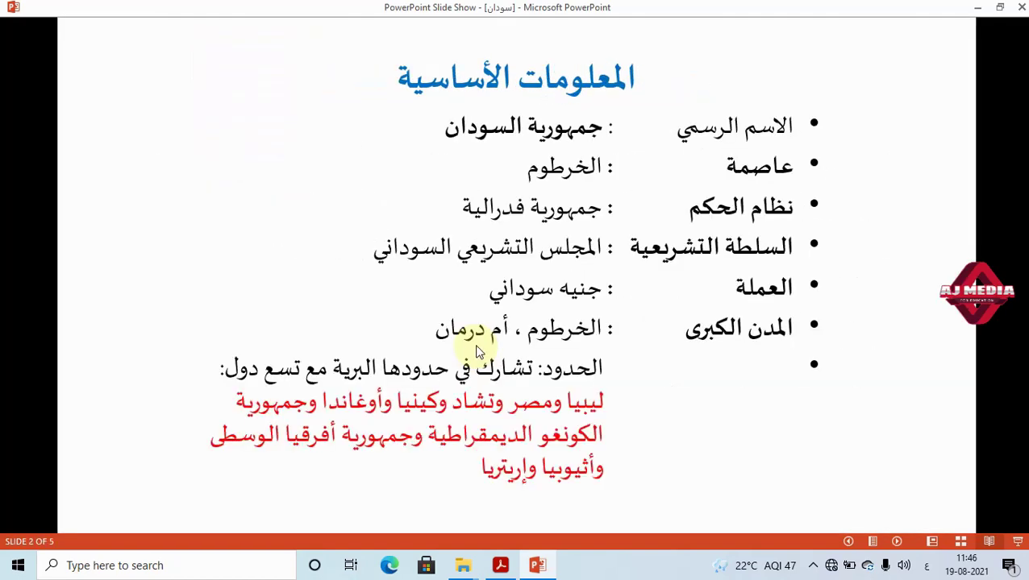
pyautogui.press('Left')
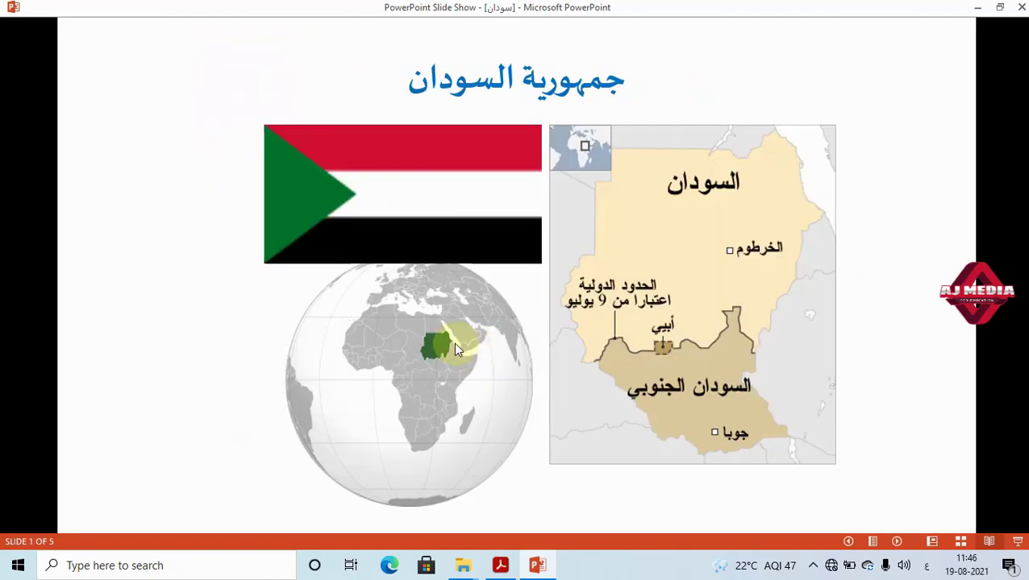
pyautogui.press('Escape')
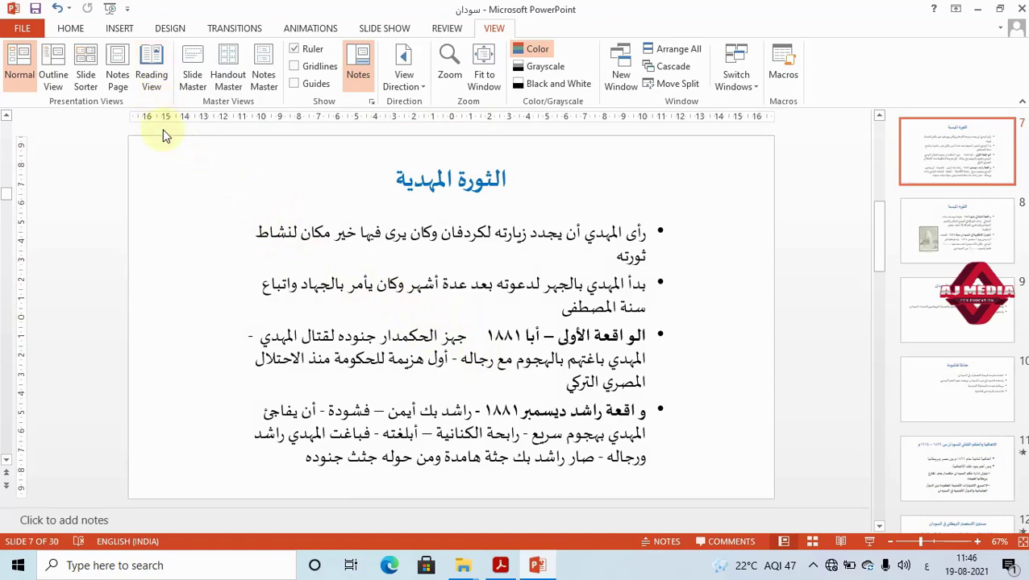
# Widen slide 7's bullet text box so its Arabic lines reflow, then scroll the PDF guide to page 114.
pyautogui.click(490, 300)
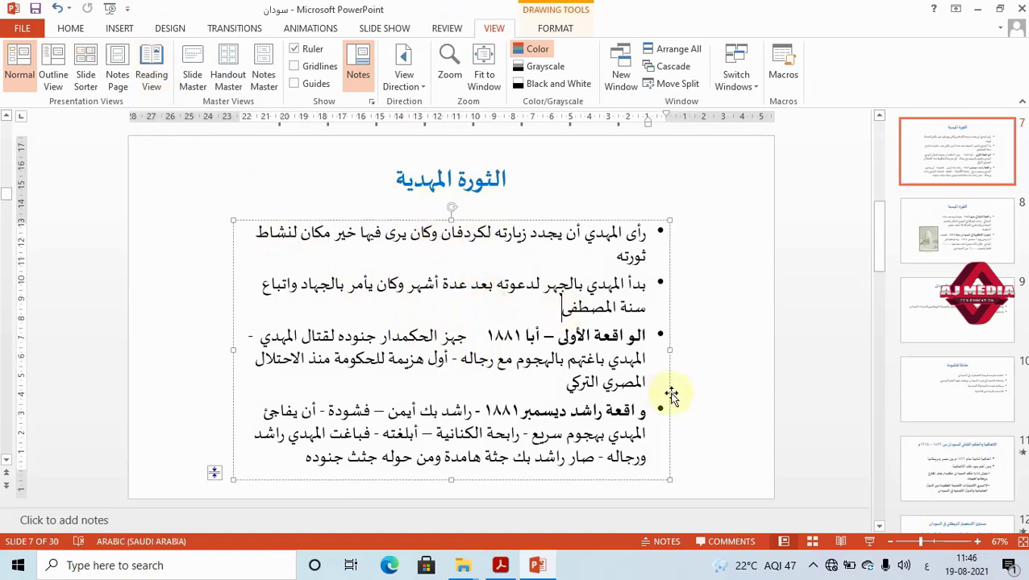
pyautogui.moveTo(672, 348); pyautogui.dragTo(740, 363)
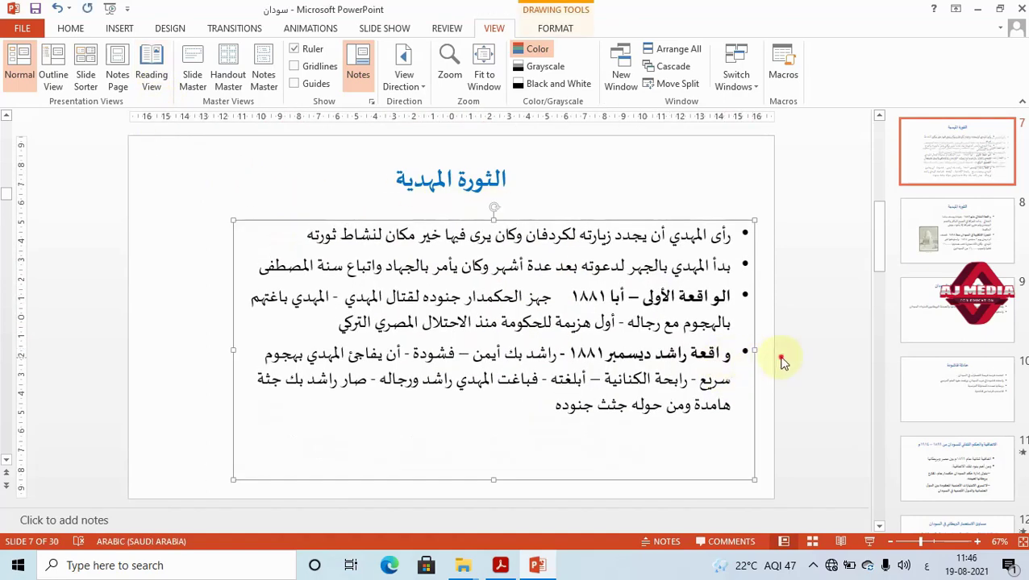
pyautogui.hotkey('alt', 'Tab')
pyautogui.scroll(-2, 730, 435)
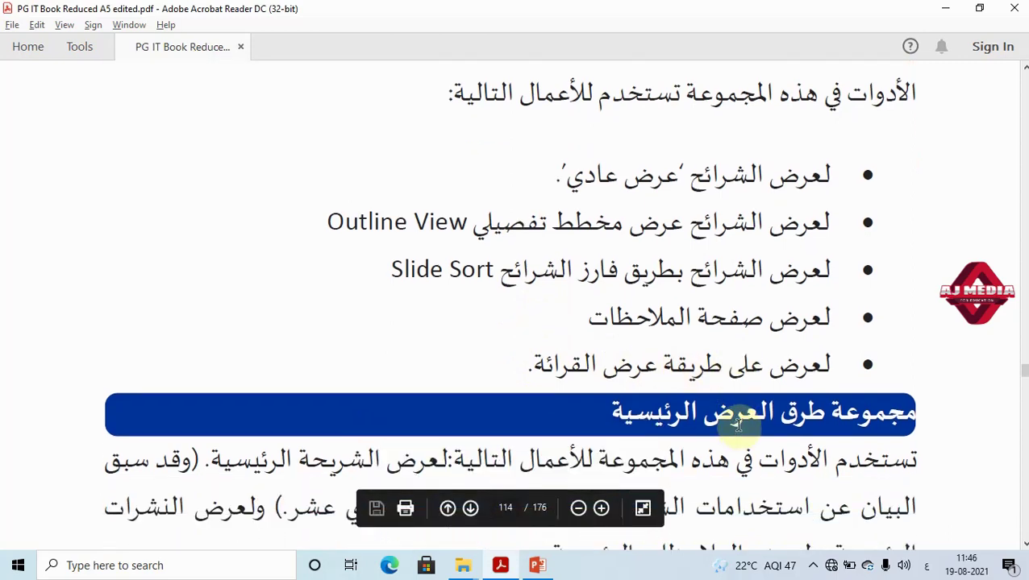
pyautogui.scroll(-2, 605, 375)
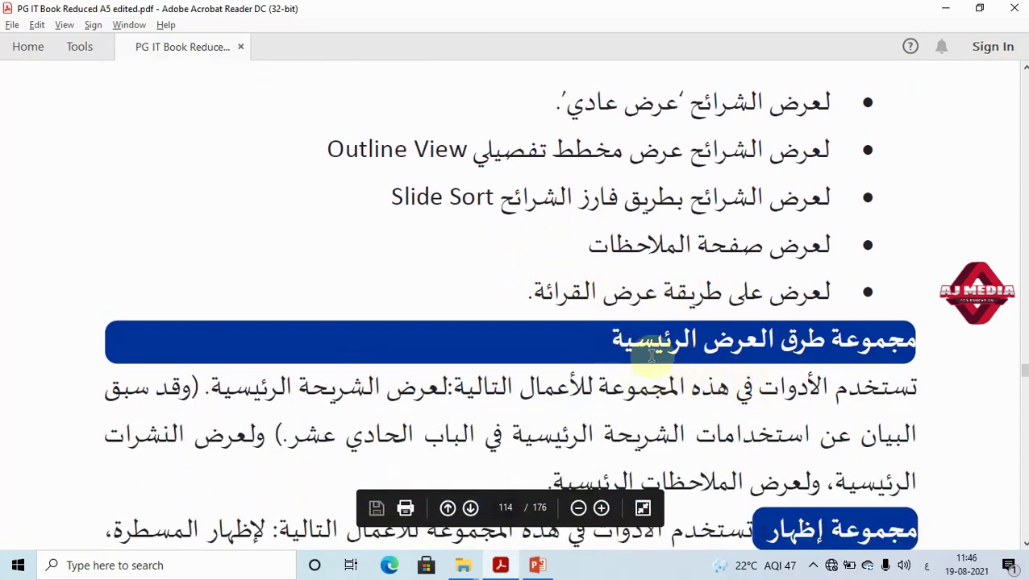
pyautogui.hotkey('alt', 'Tab')
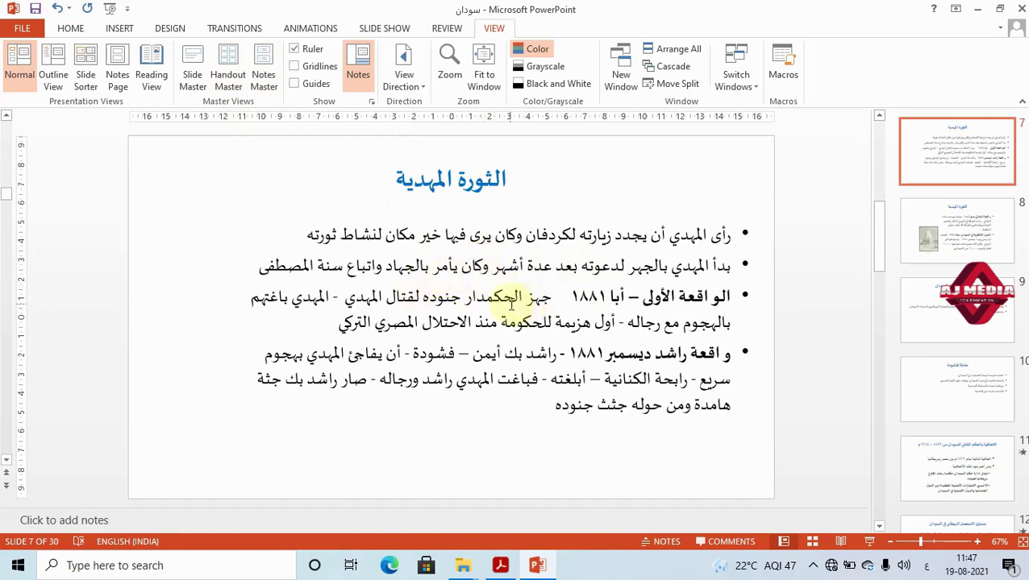
pyautogui.hotkey('alt', 'Tab')
pyautogui.scroll(-2, 712, 344)
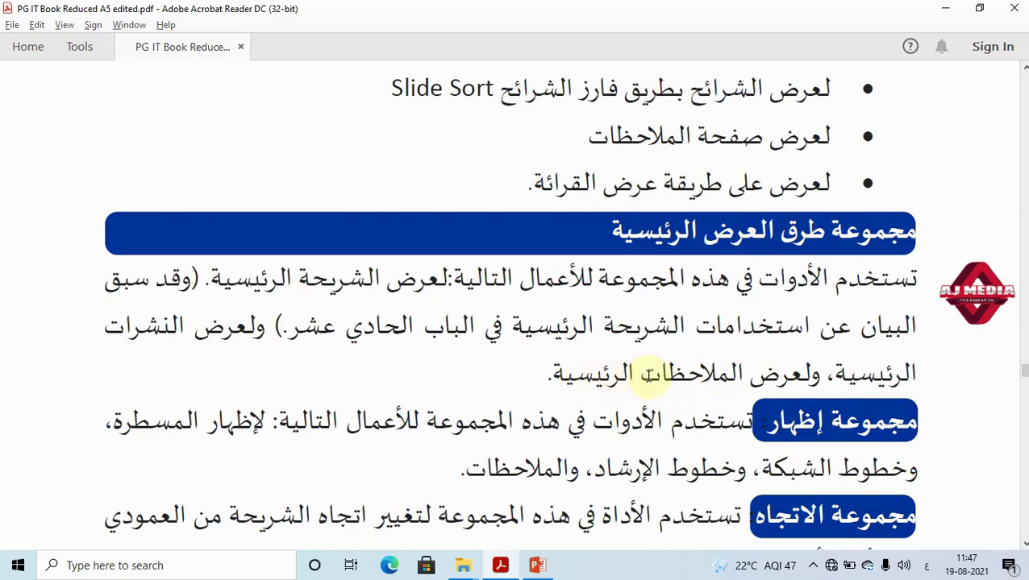
# Switch from Acrobat back to the PowerPoint presentation and scroll up the slide list.
pyautogui.hotkey('alt', 'Tab')
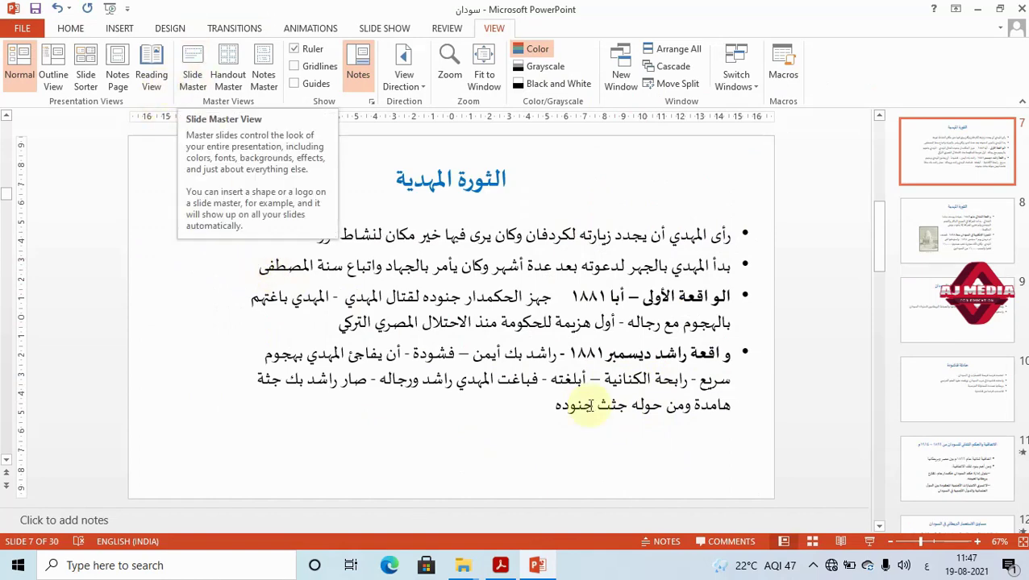
pyautogui.scroll(3, 731, 363)
# Go to slide 1 and select its title text جمهورية السودان, then deselect it.
pyautogui.scroll(3, 682, 344)
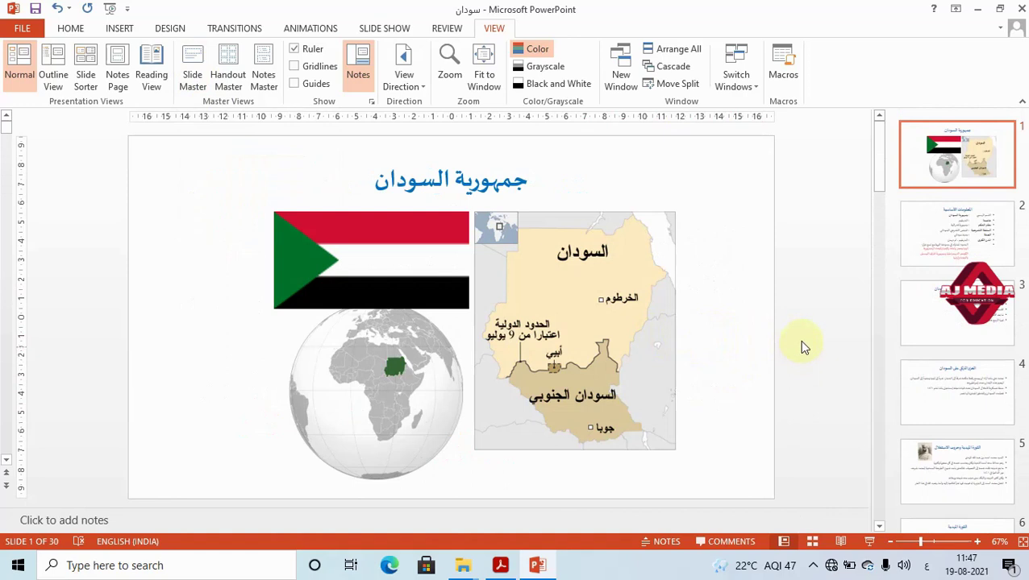
pyautogui.click(436, 183)
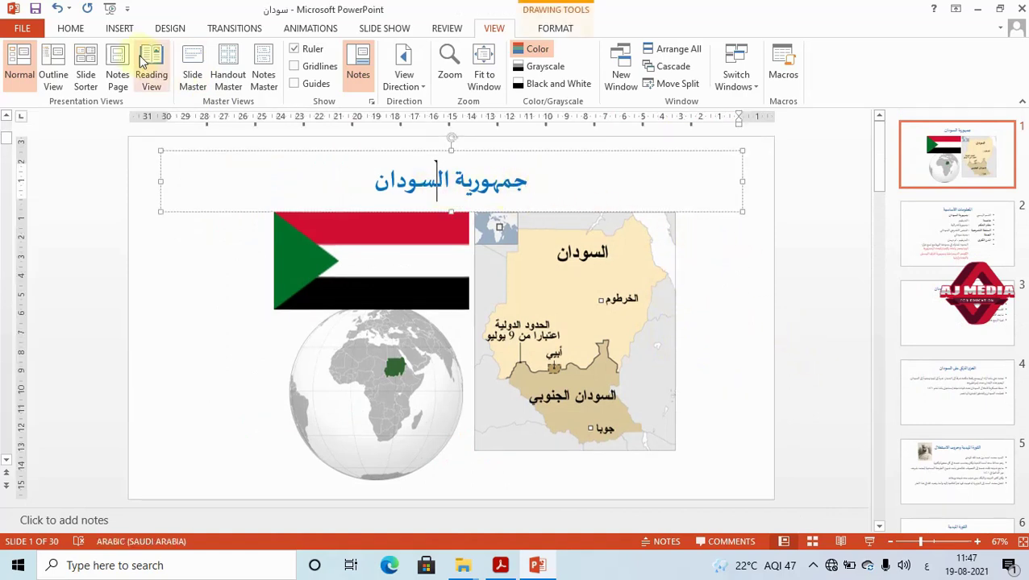
pyautogui.click(85, 34)
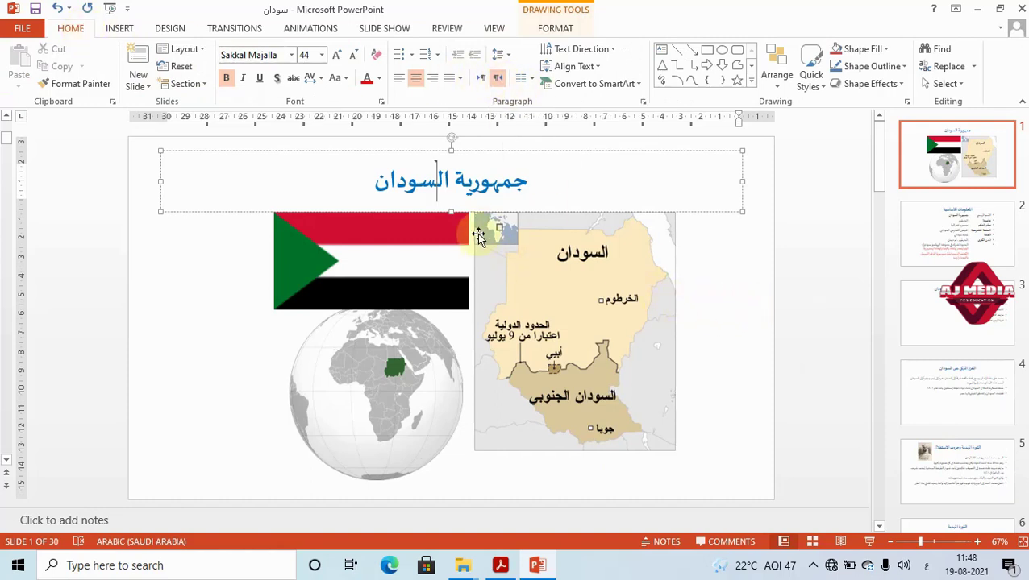
pyautogui.tripleClick(422, 187)
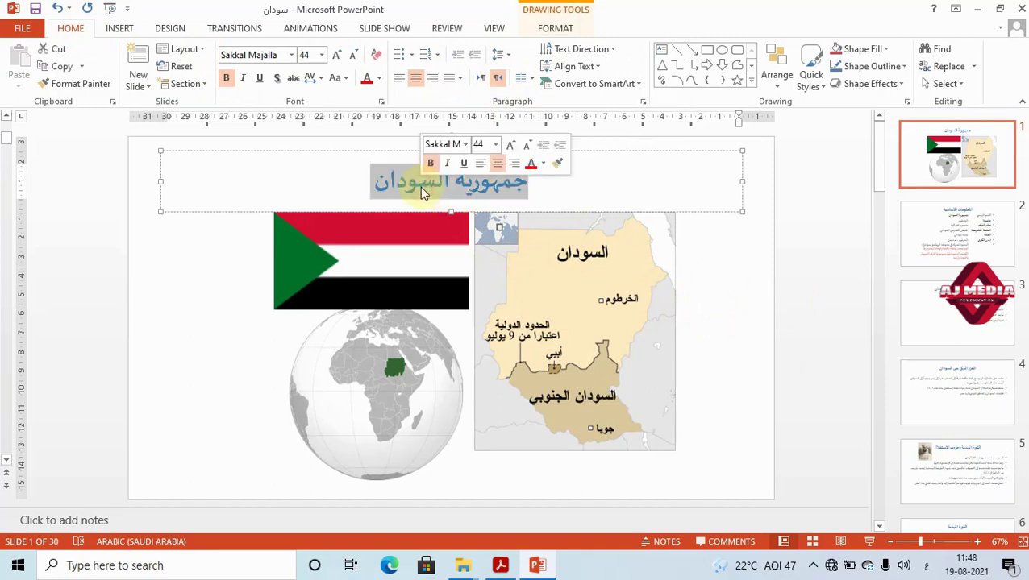
pyautogui.click(786, 240)
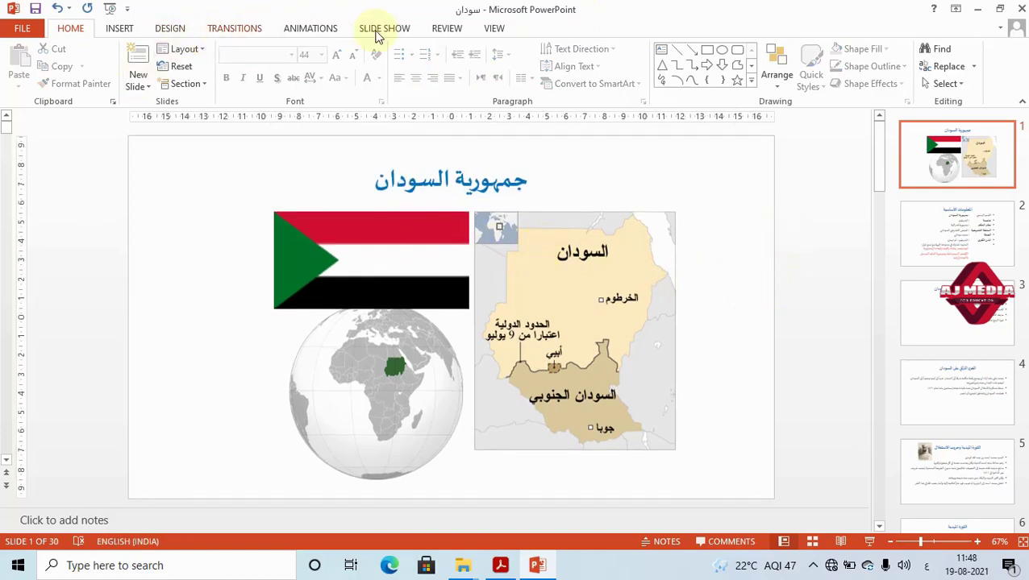
# Open Slide Master view from the View tab.
pyautogui.click(451, 29)
pyautogui.click(482, 28)
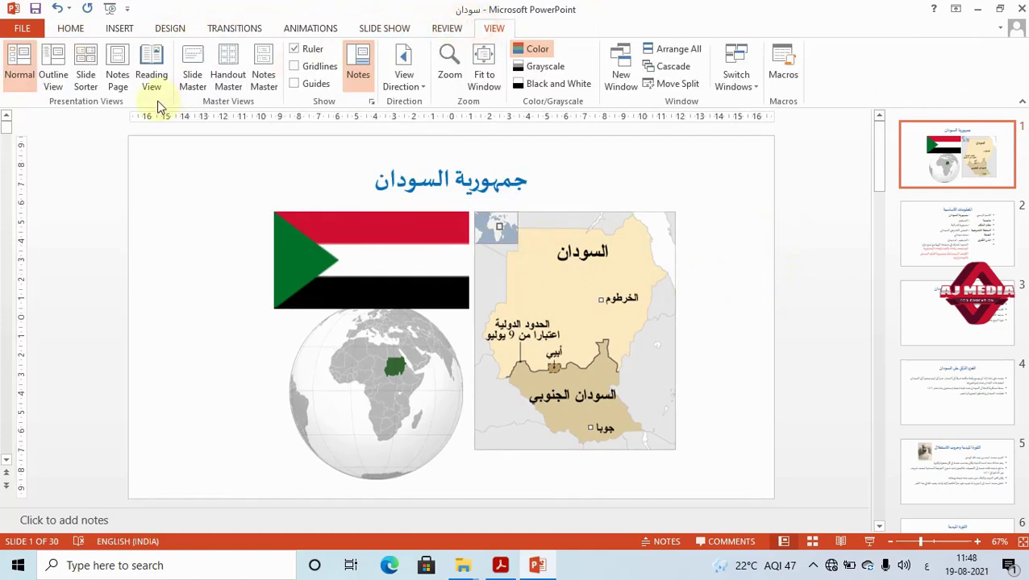
pyautogui.click(193, 70)
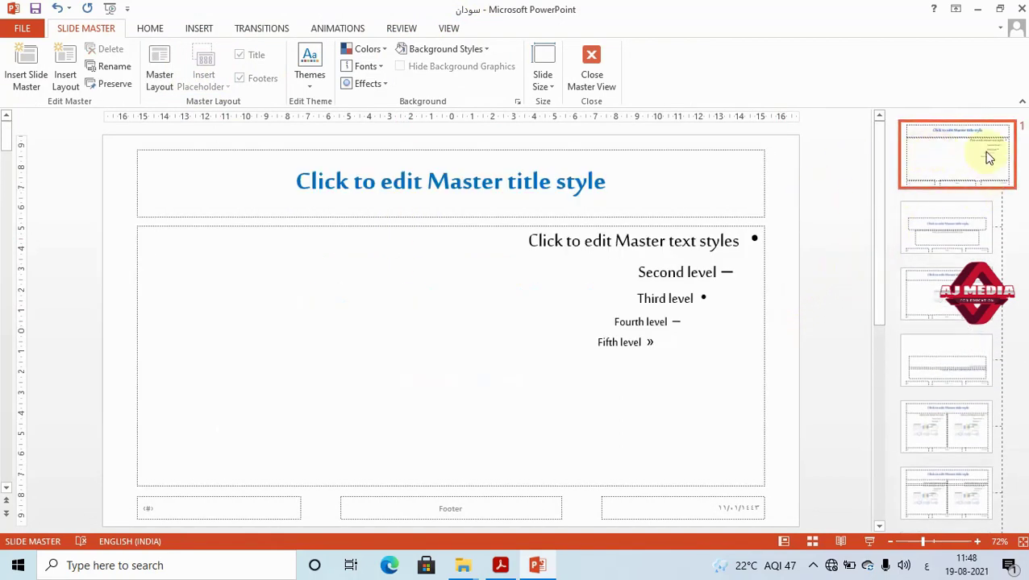
# Browse the master layouts from Title and Content through Content with Caption.
pyautogui.click(954, 224)
pyautogui.click(945, 294)
pyautogui.click(943, 373)
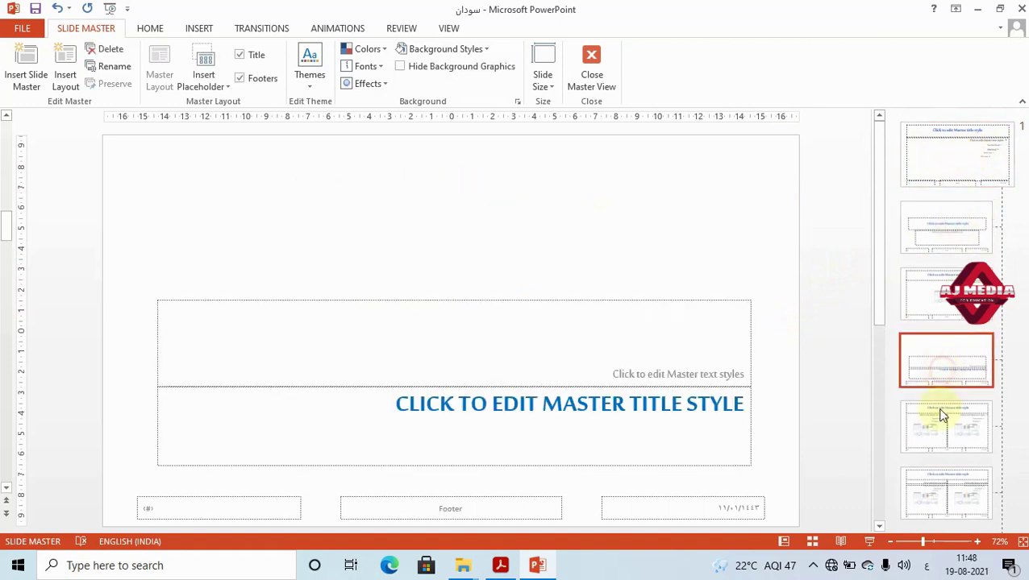
pyautogui.click(931, 427)
pyautogui.click(937, 494)
pyautogui.scroll(-1, 942, 450)
pyautogui.scroll(-2, 940, 452)
pyautogui.click(948, 378)
pyautogui.click(951, 460)
pyautogui.click(943, 498)
pyautogui.scroll(-3, 927, 450)
pyautogui.scroll(3, 928, 450)
pyautogui.scroll(3, 916, 391)
pyautogui.scroll(3, 958, 322)
pyautogui.scroll(3, 958, 268)
# Select the top slide master's title placeholder with the Home formatting commands shown.
pyautogui.click(967, 133)
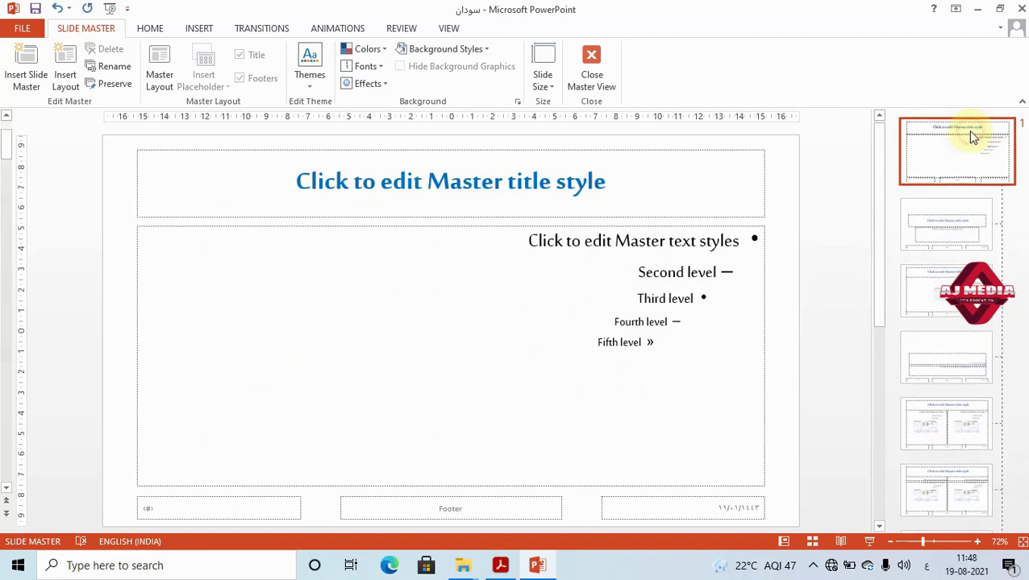
pyautogui.click(499, 181)
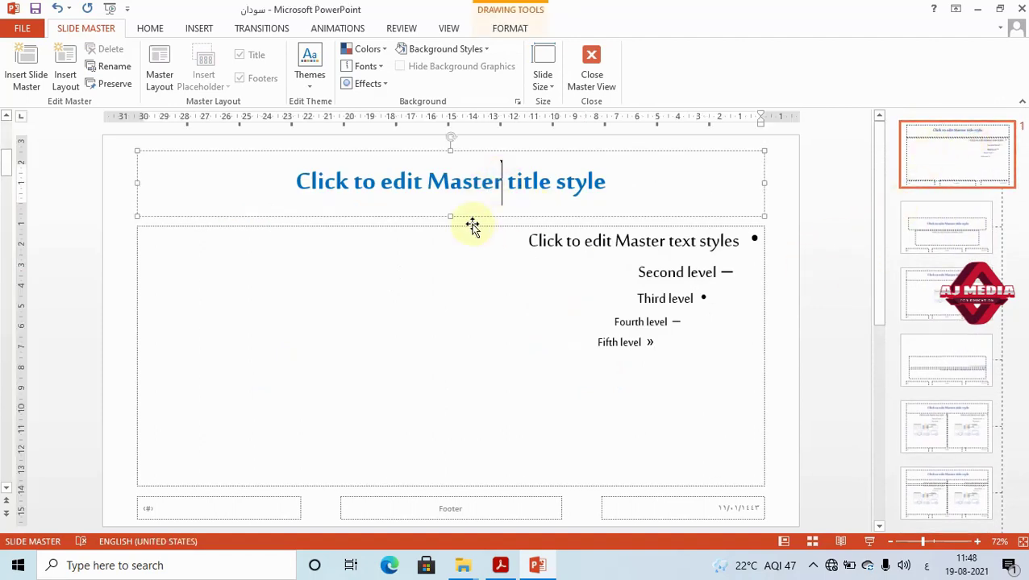
pyautogui.click(150, 28)
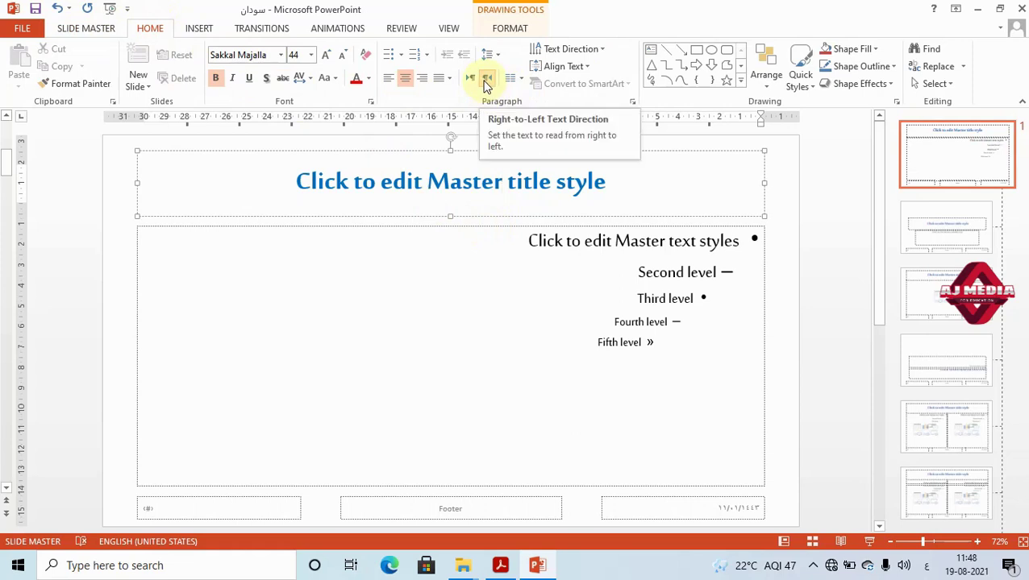
# Colour the master title style text red so every layout picks it up.
pyautogui.click(367, 187)
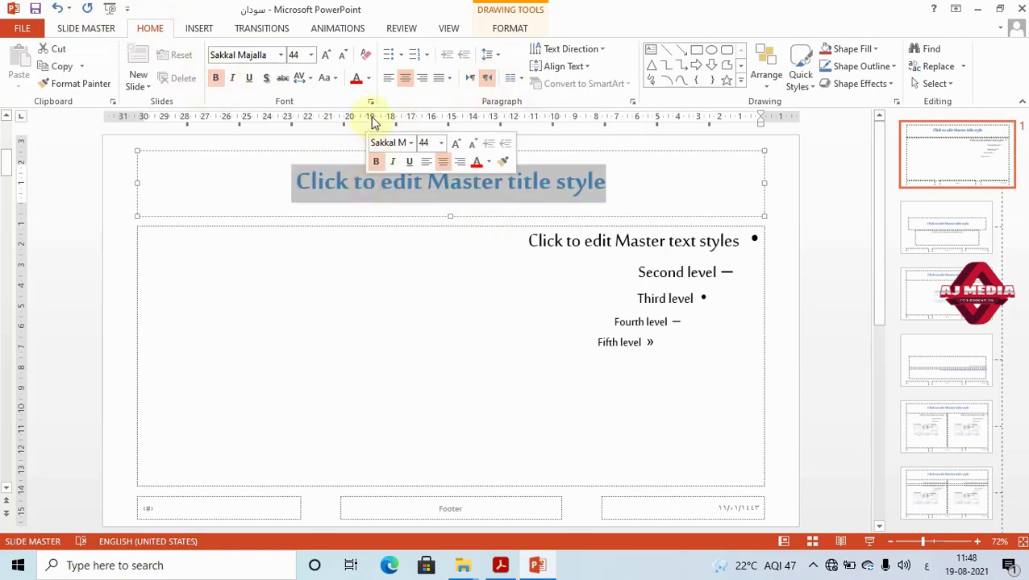
pyautogui.click(355, 78)
pyautogui.click(838, 206)
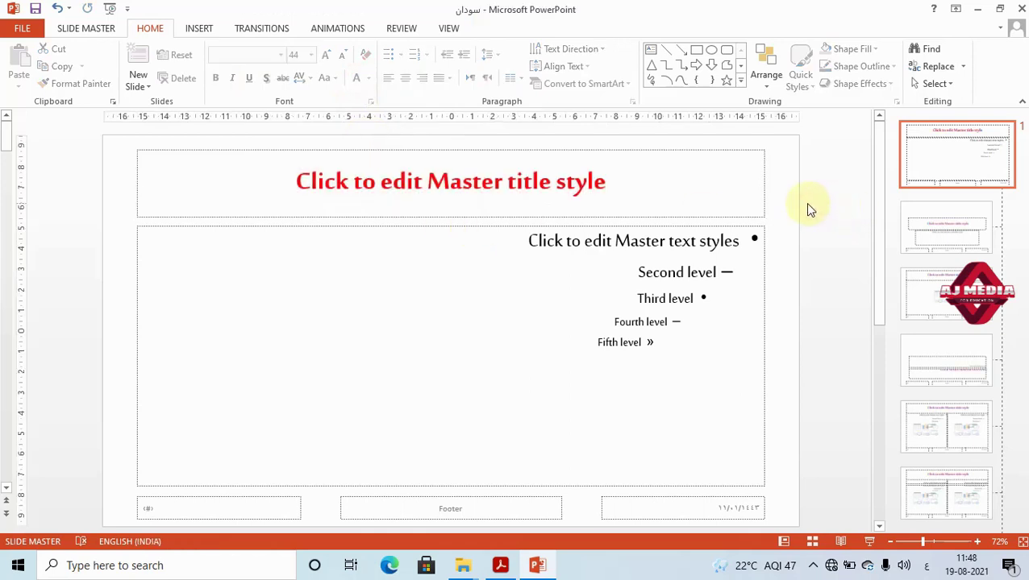
pyautogui.click(86, 29)
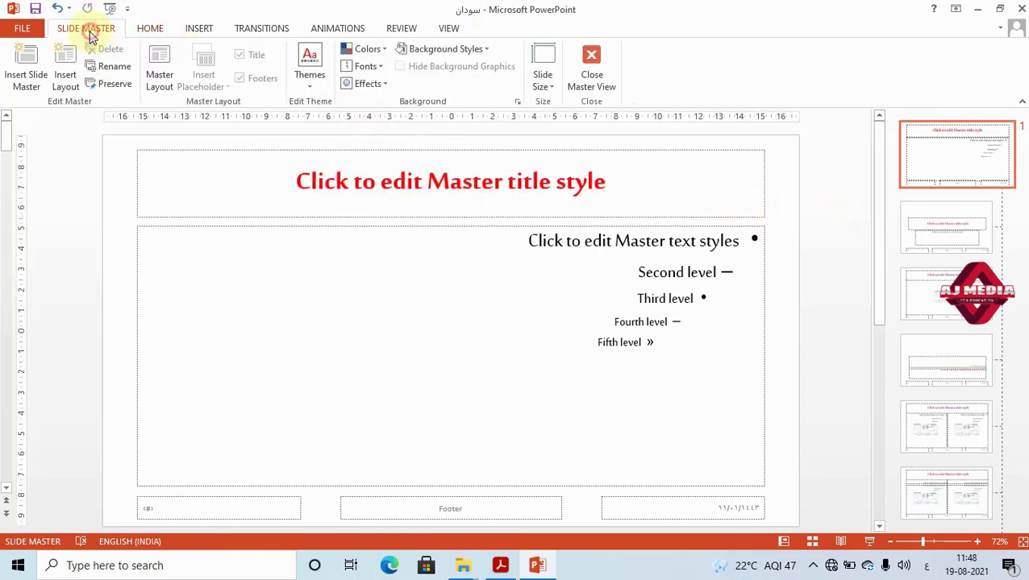
pyautogui.click(311, 85)
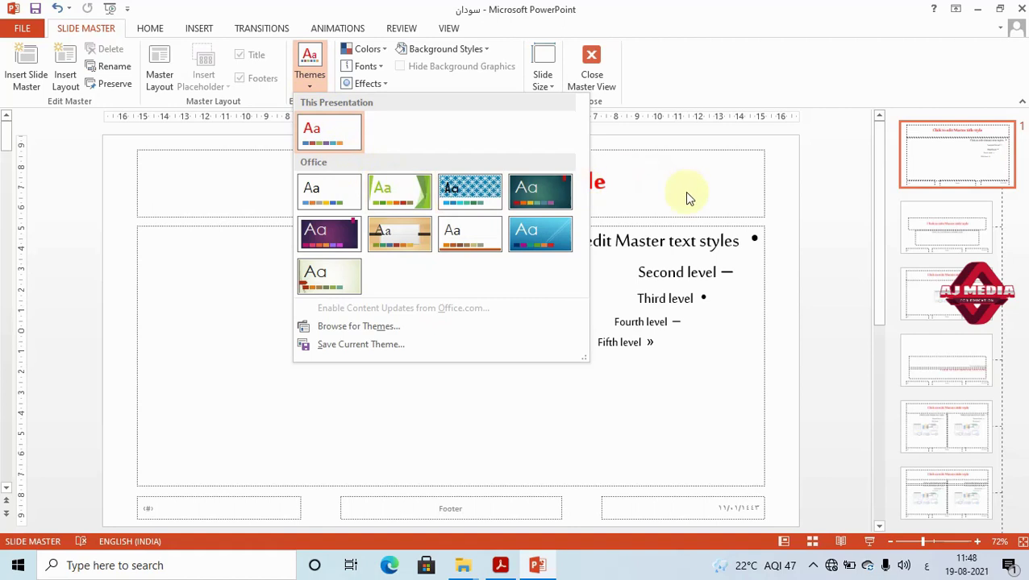
pyautogui.click(798, 208)
pyautogui.click(551, 85)
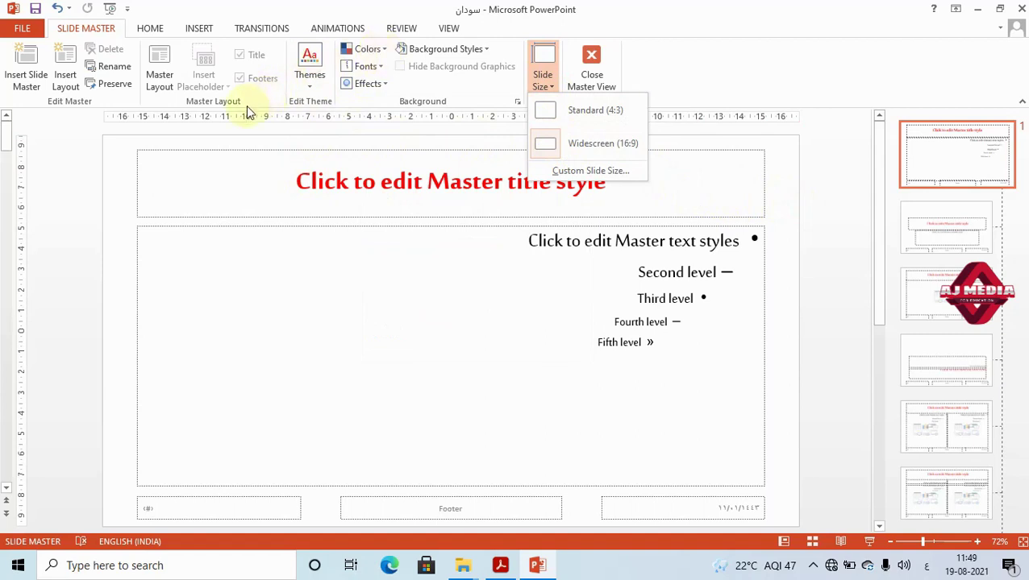
pyautogui.click(824, 313)
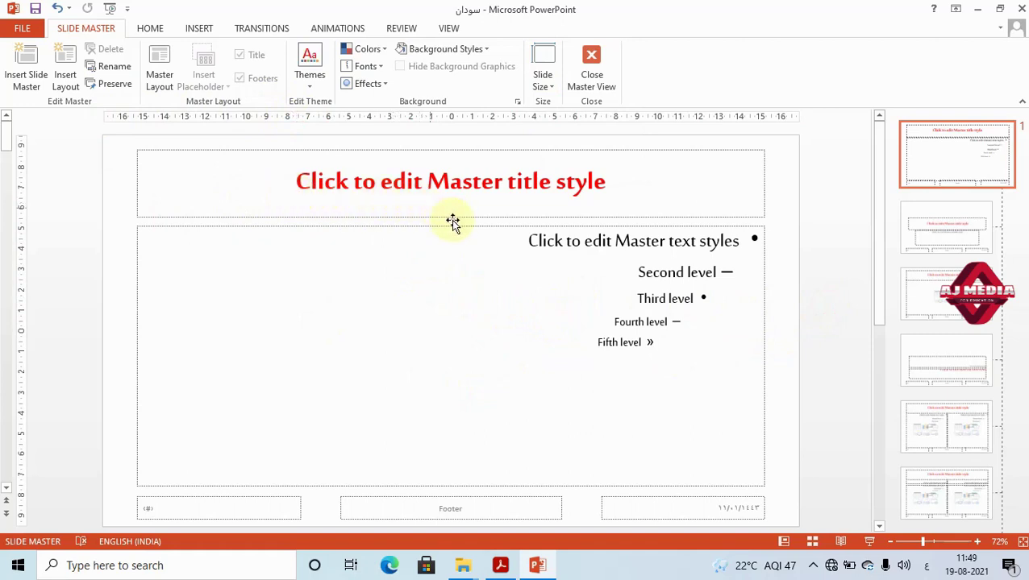
# Close Master View and scroll through the slides, returning to slide 1.
pyautogui.click(595, 63)
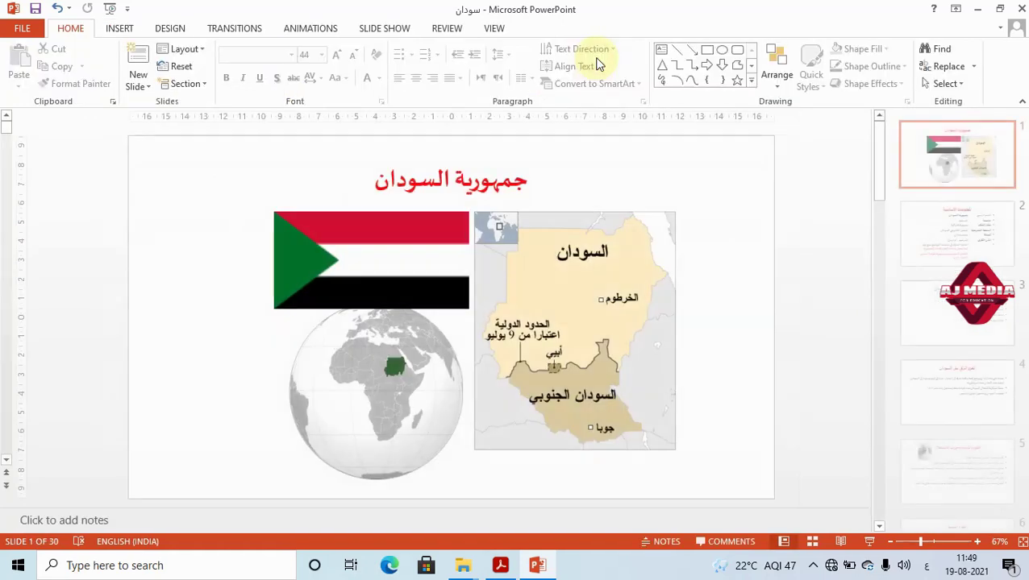
pyautogui.click(436, 182)
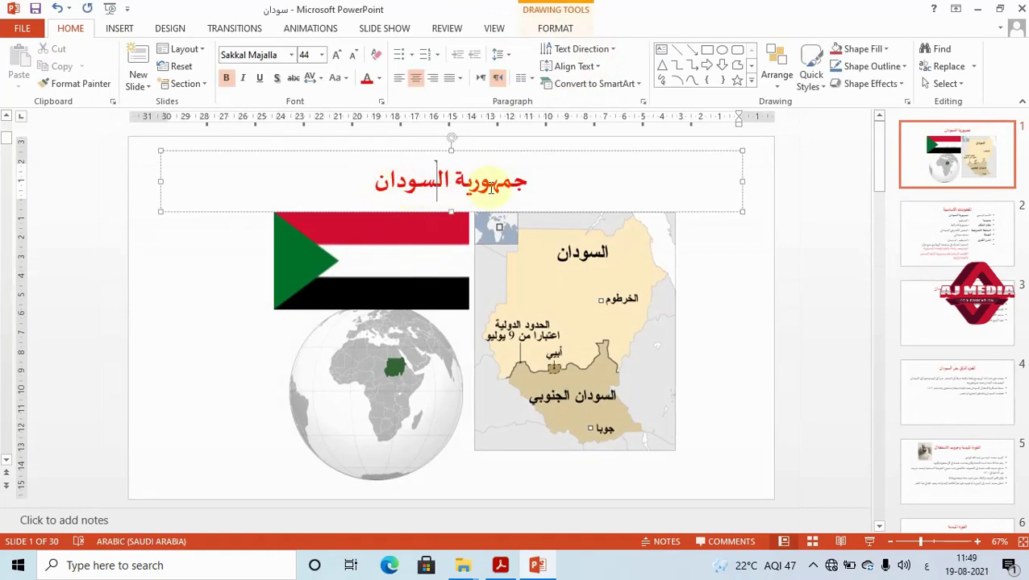
pyautogui.scroll(-1, 491, 188)
pyautogui.scroll(-2, 491, 188)
pyautogui.scroll(-1, 489, 192)
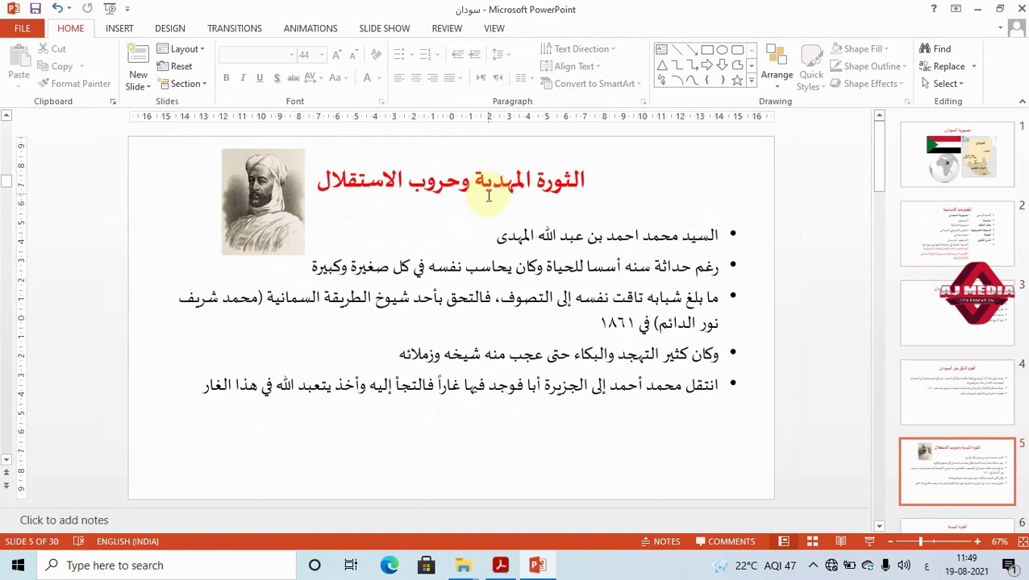
pyautogui.scroll(-2, 488, 196)
pyautogui.scroll(3, 487, 196)
pyautogui.scroll(1, 488, 198)
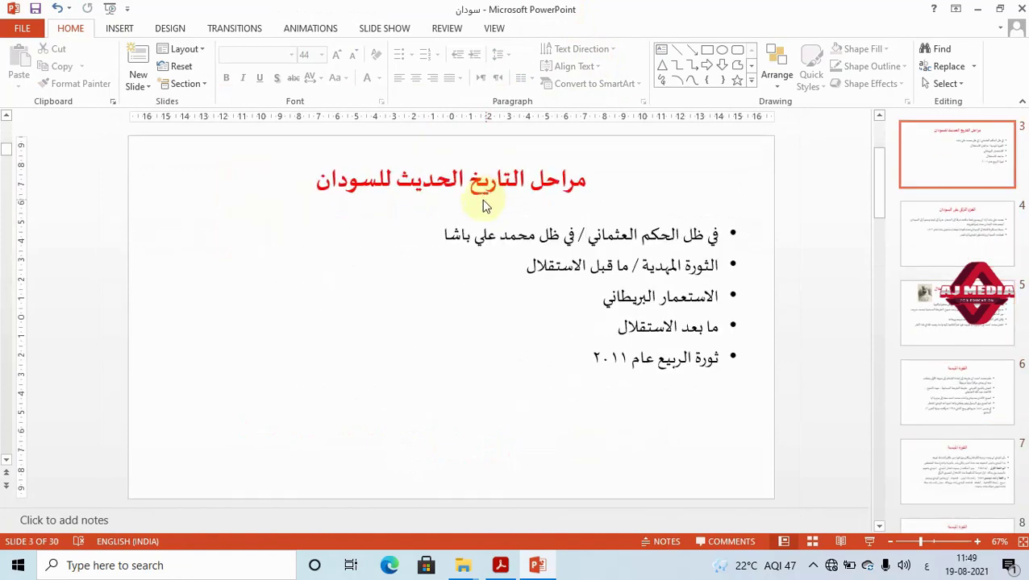
pyautogui.scroll(2, 485, 206)
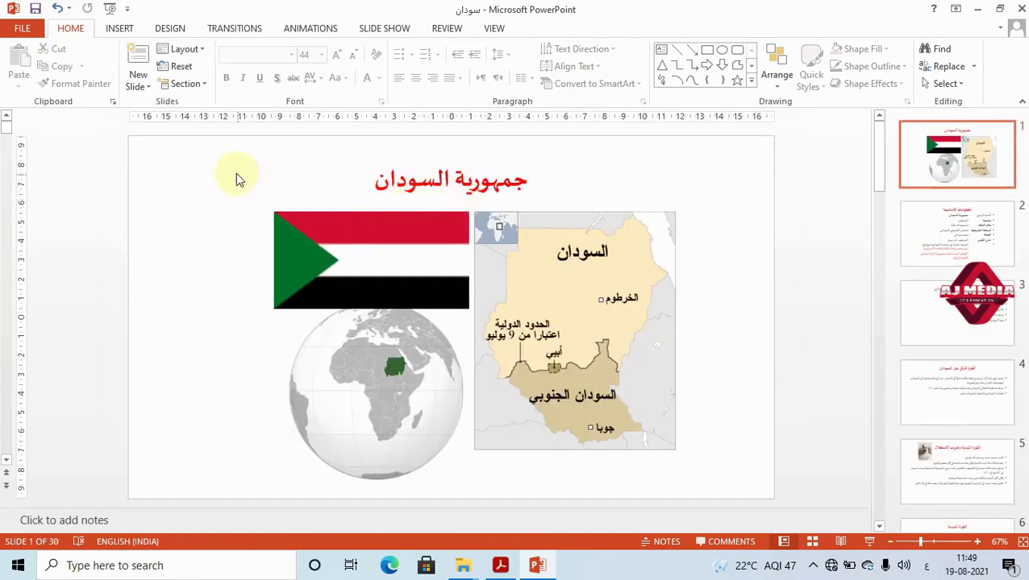
pyautogui.click(495, 29)
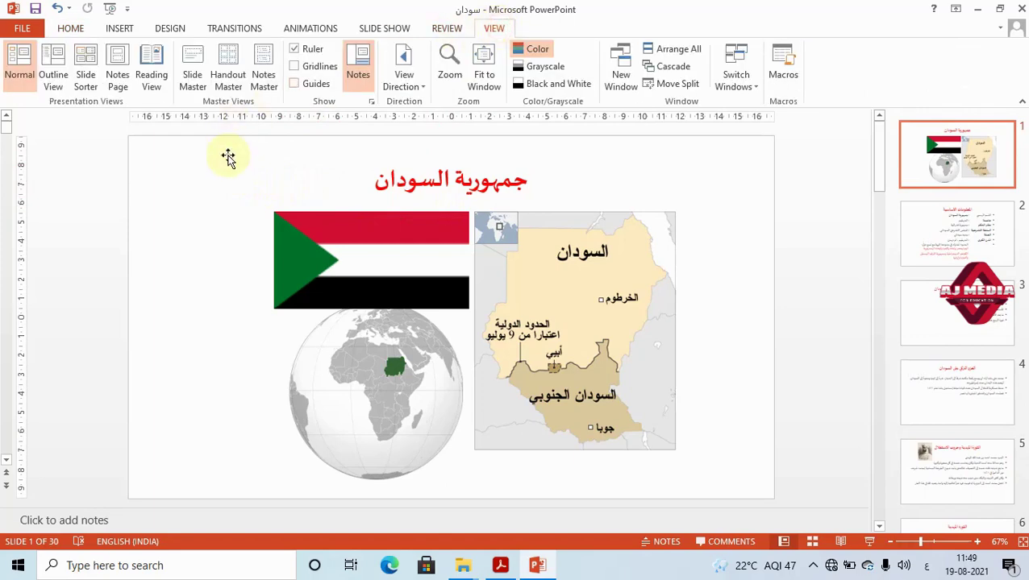
# Open the Handout Master and set handout orientation to Landscape.
pyautogui.click(231, 81)
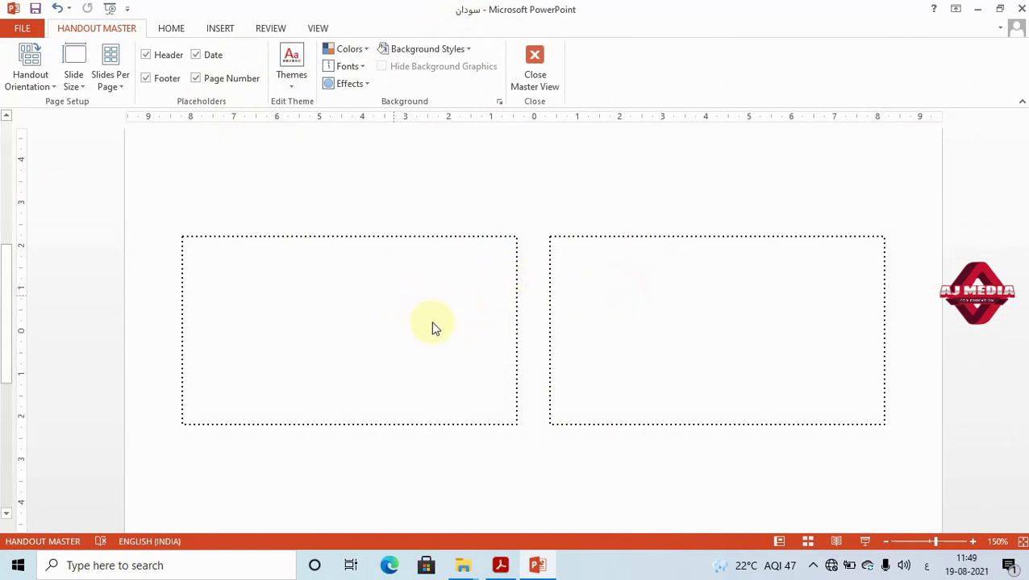
pyautogui.click(30, 74)
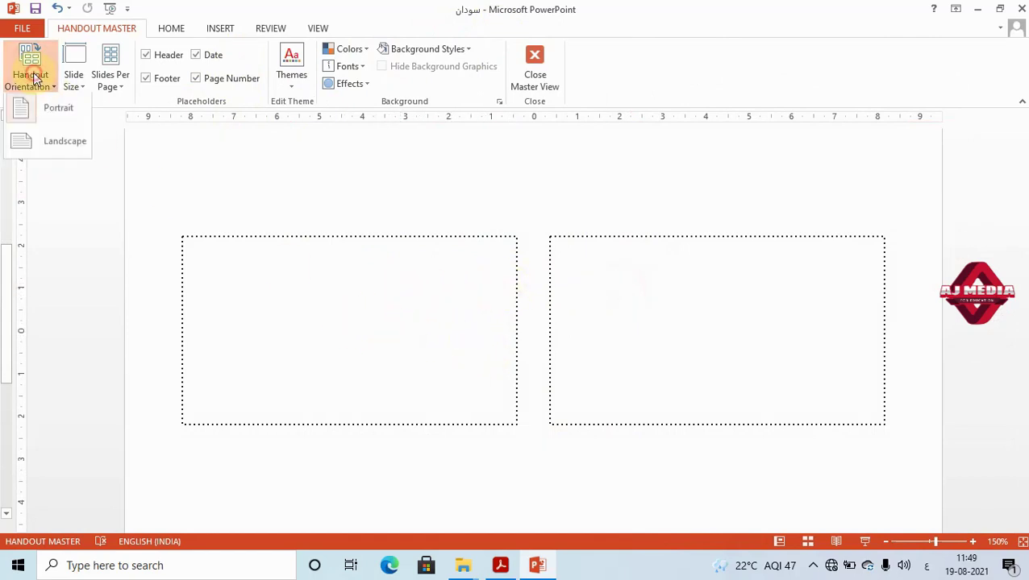
pyautogui.click(74, 148)
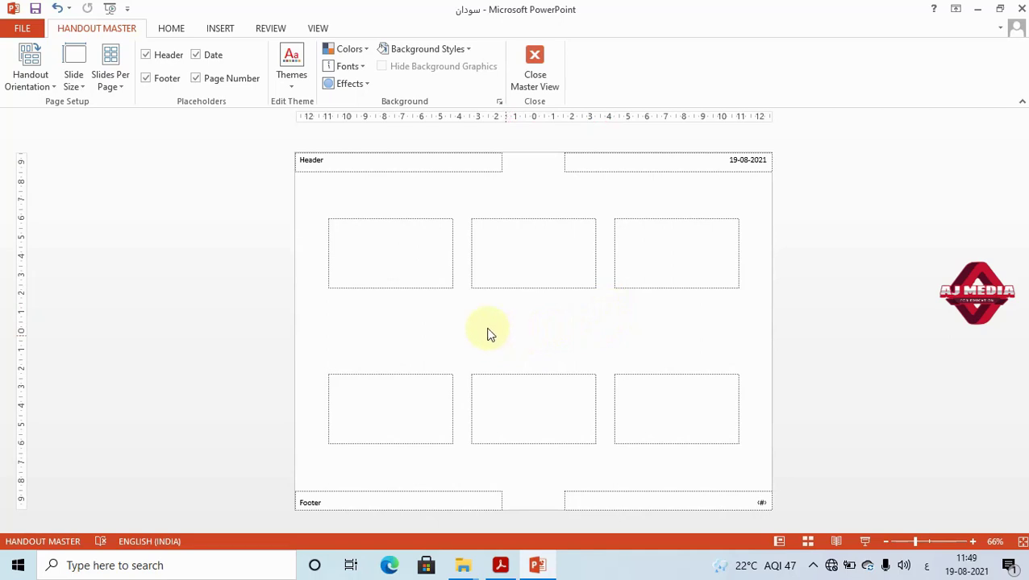
# Keep header, footer and page number on handouts, remove the date, and close the master.
pyautogui.click(196, 78)
pyautogui.click(195, 57)
pyautogui.click(146, 56)
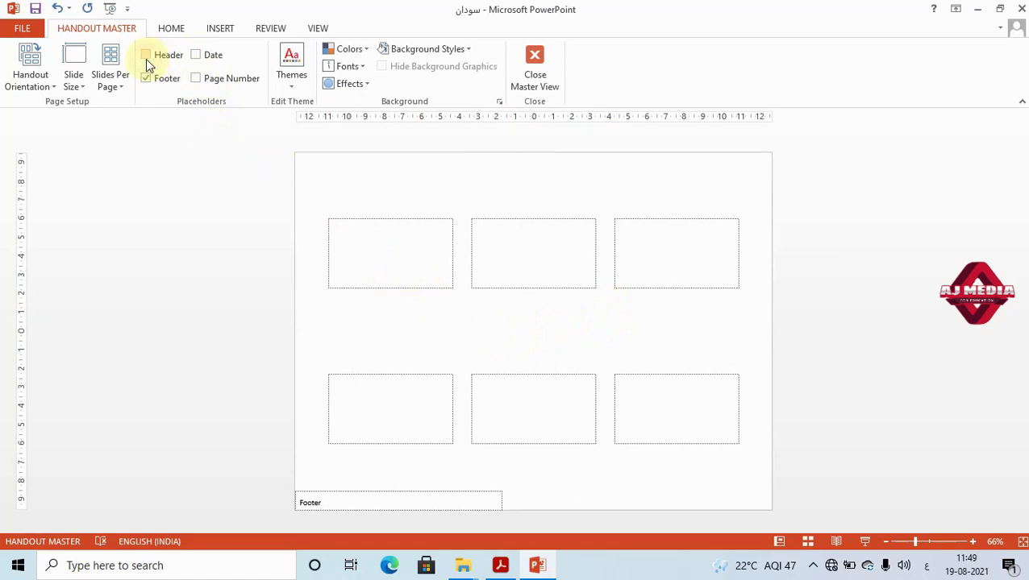
pyautogui.click(146, 78)
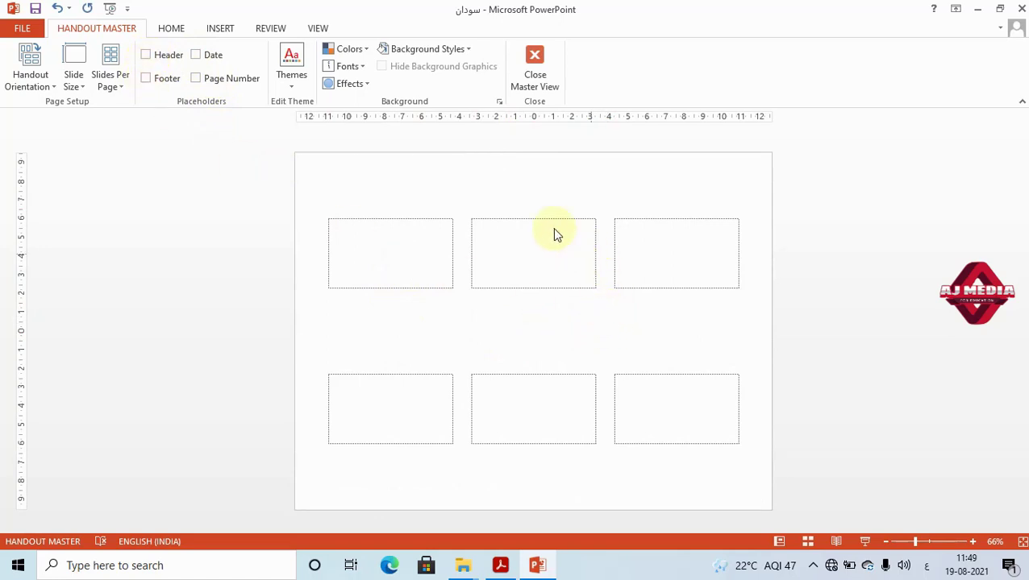
pyautogui.click(167, 58)
pyautogui.click(167, 79)
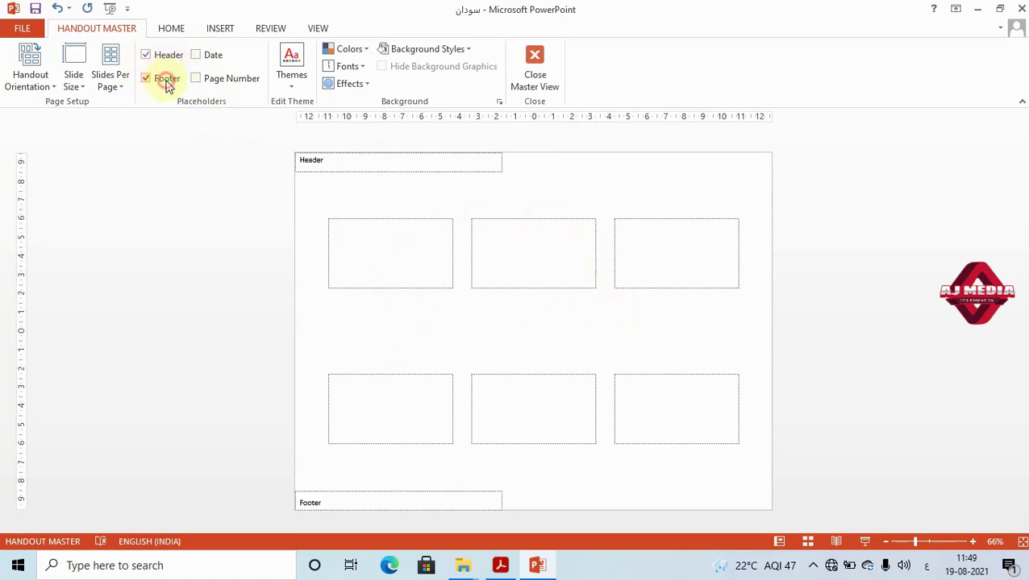
pyautogui.click(237, 83)
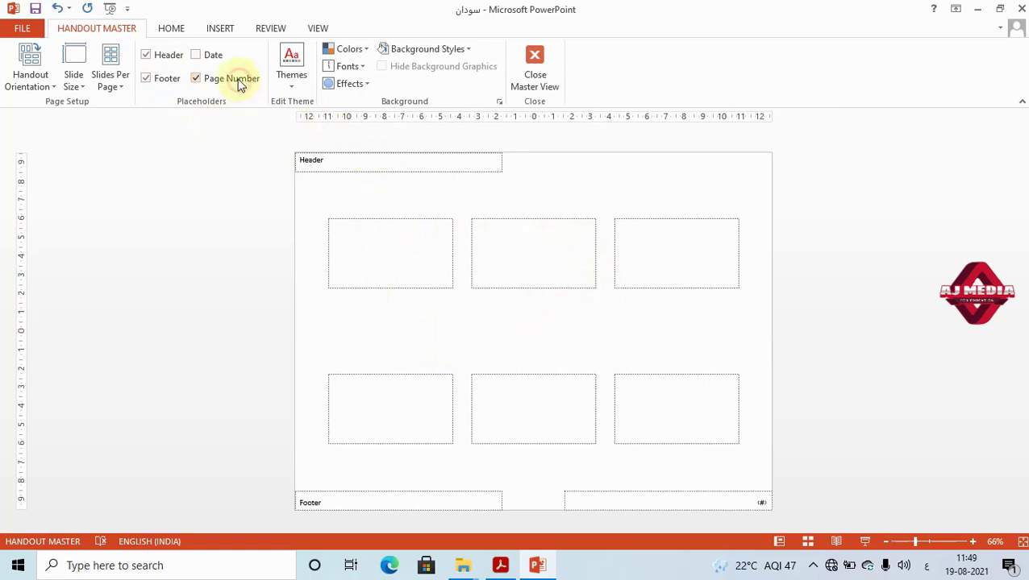
pyautogui.click(536, 73)
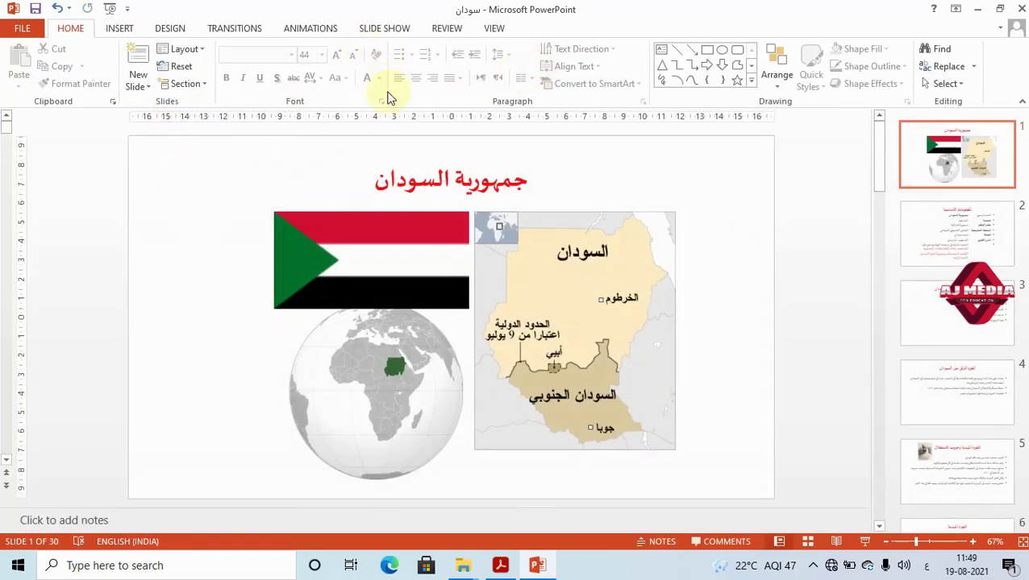
pyautogui.click(494, 29)
# Open the Notes Master and select all five levels of its body text.
pyautogui.click(264, 63)
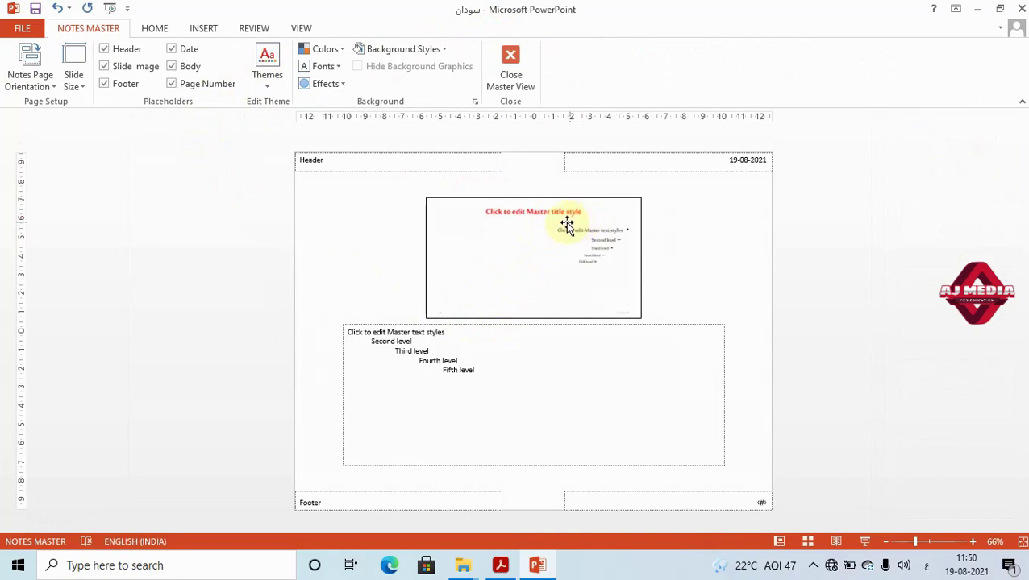
pyautogui.click(416, 343)
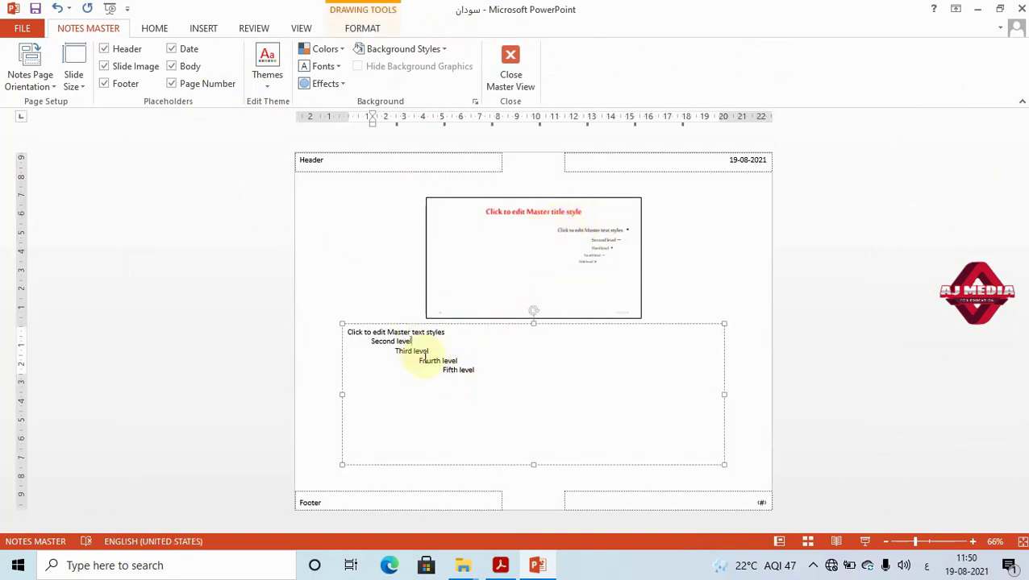
pyautogui.hotkey('ctrl', 'a')
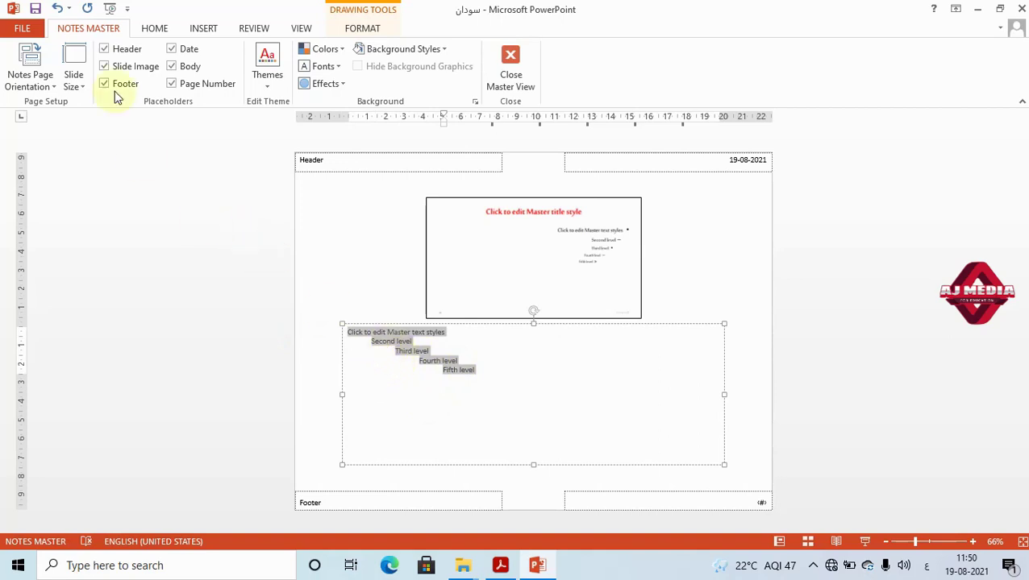
pyautogui.click(153, 29)
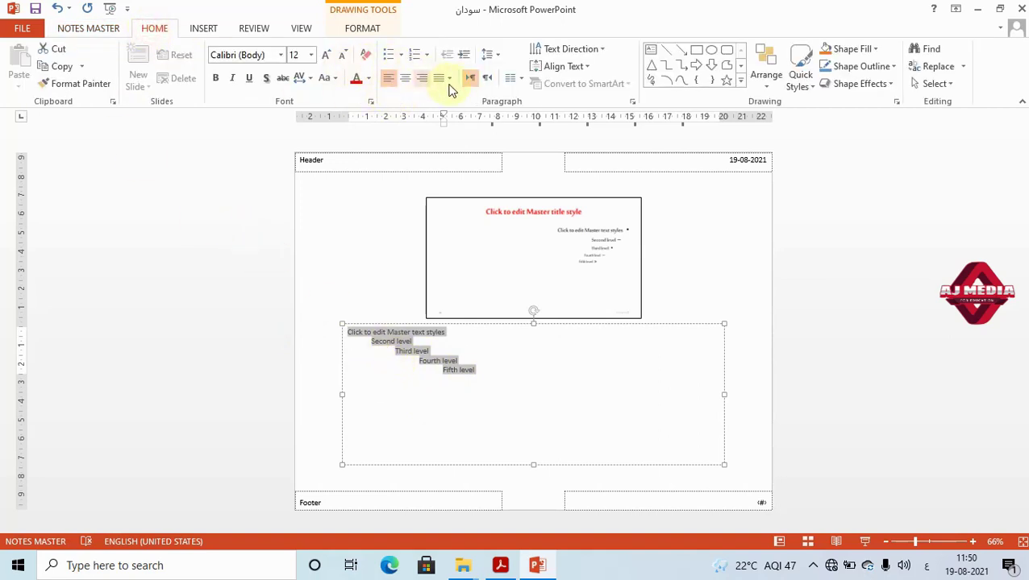
# Make the notes body text right-to-left, 16 pt, a standard colour, in Sakkal Majalla.
pyautogui.click(486, 79)
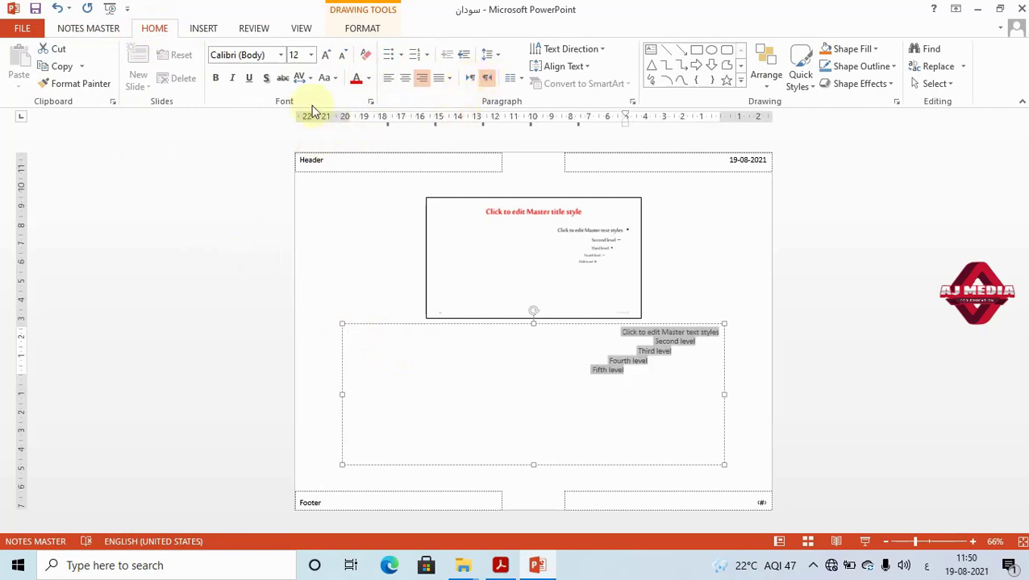
pyautogui.click(312, 56)
pyautogui.click(296, 172)
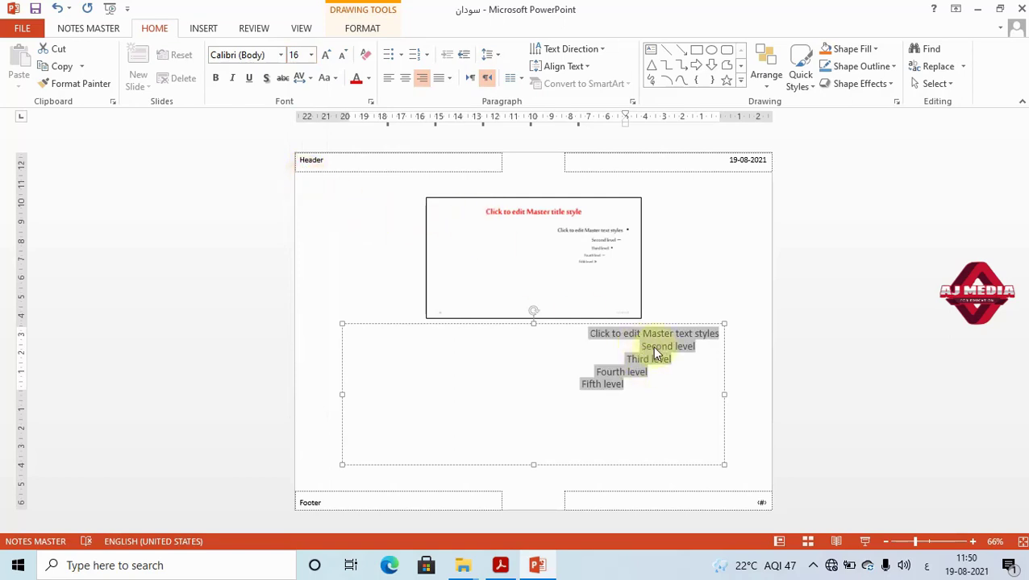
pyautogui.click(370, 80)
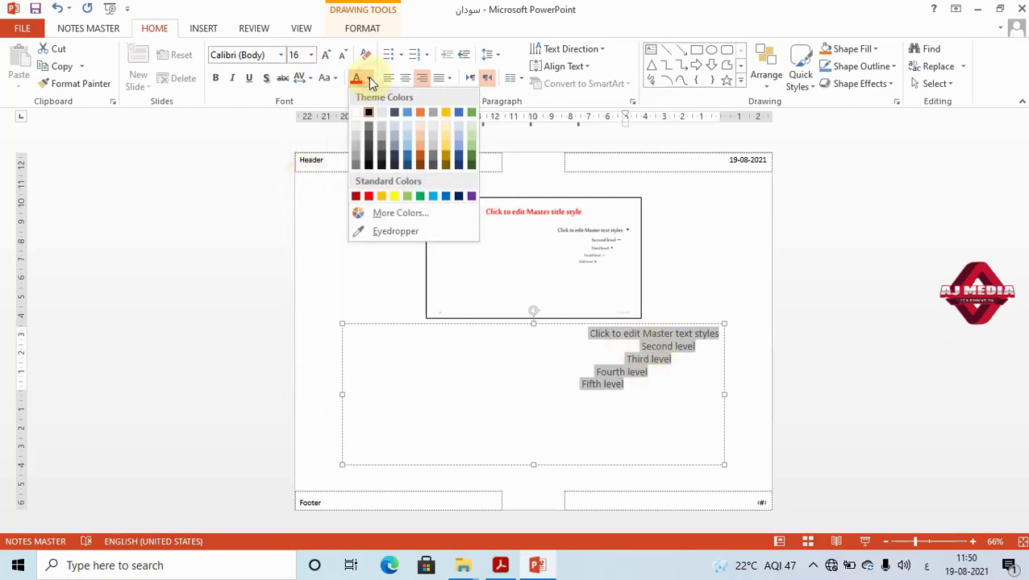
pyautogui.click(461, 197)
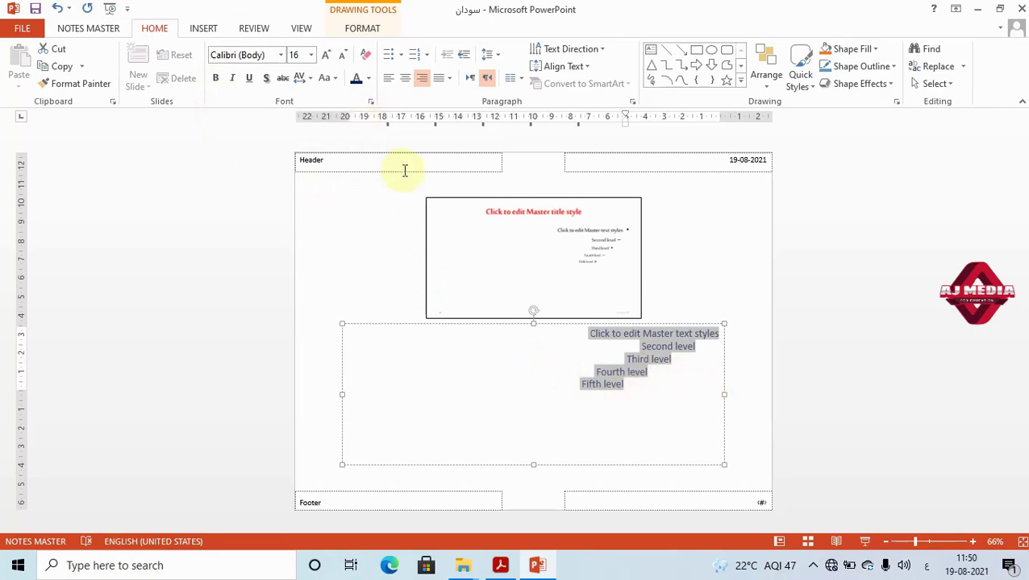
pyautogui.click(281, 55)
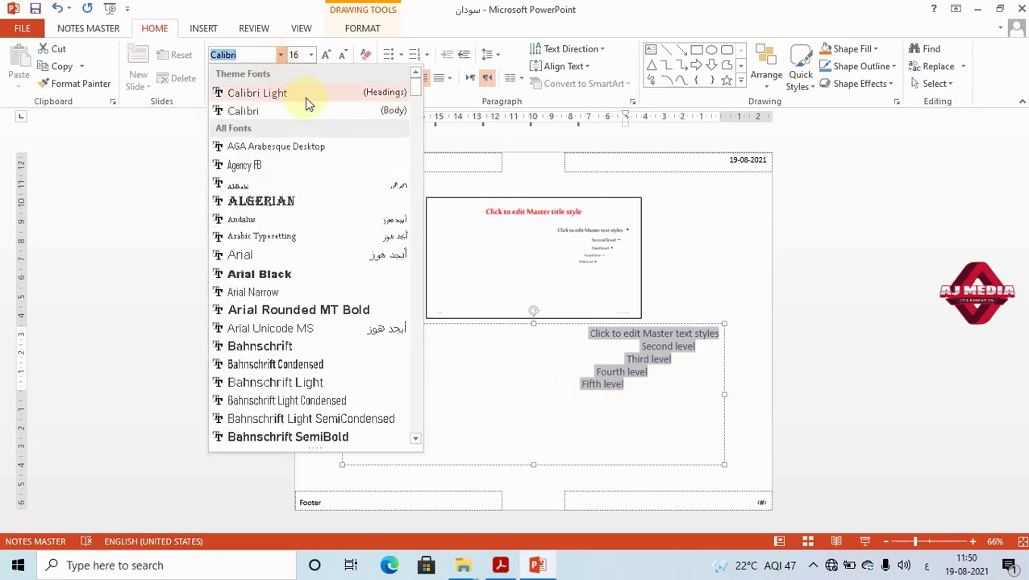
pyautogui.moveTo(416, 89)
pyautogui.mouseDown()
pyautogui.moveTo(436, 298)
pyautogui.moveTo(433, 393)
pyautogui.mouseUp()
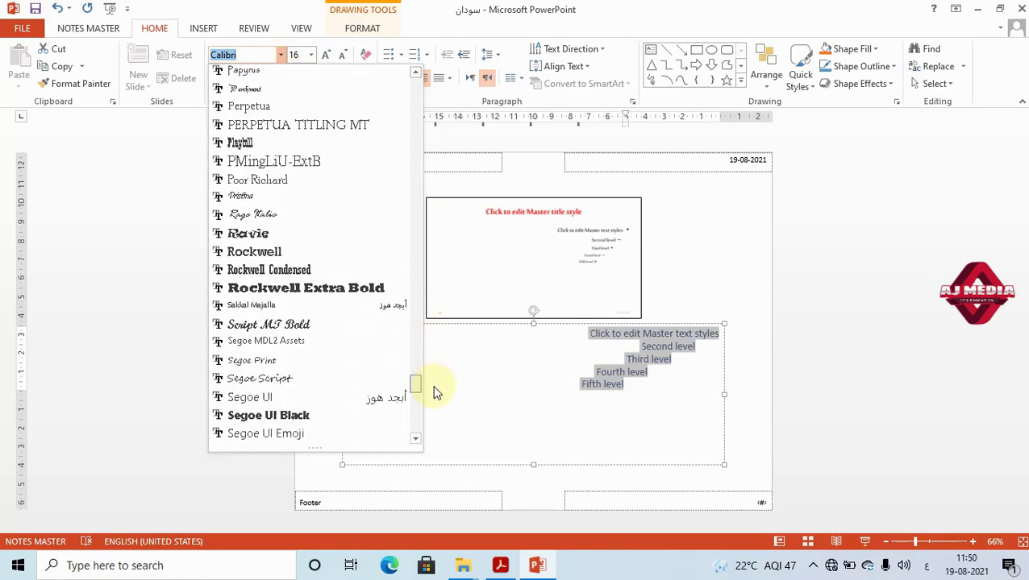
pyautogui.click(335, 309)
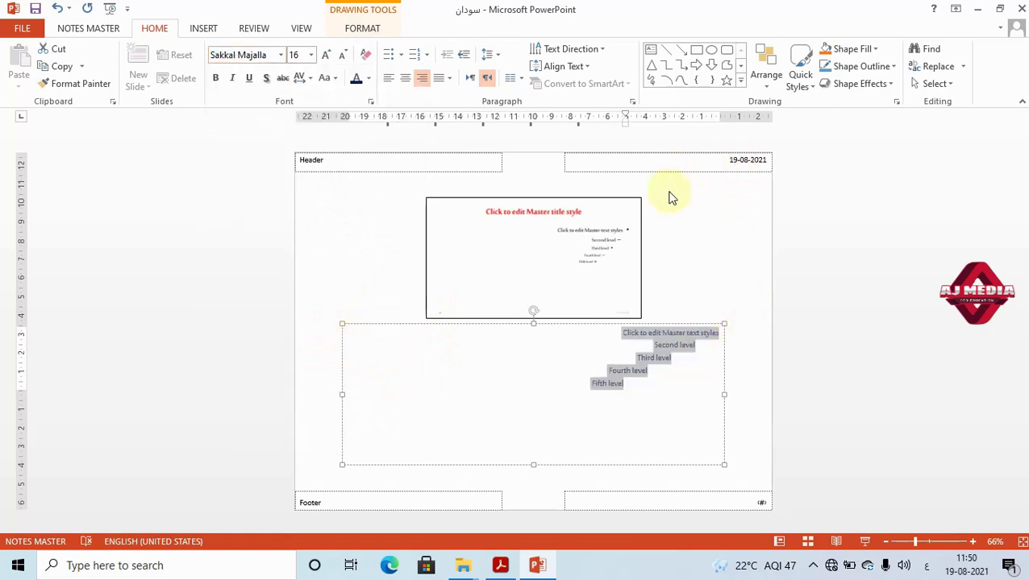
pyautogui.click(363, 29)
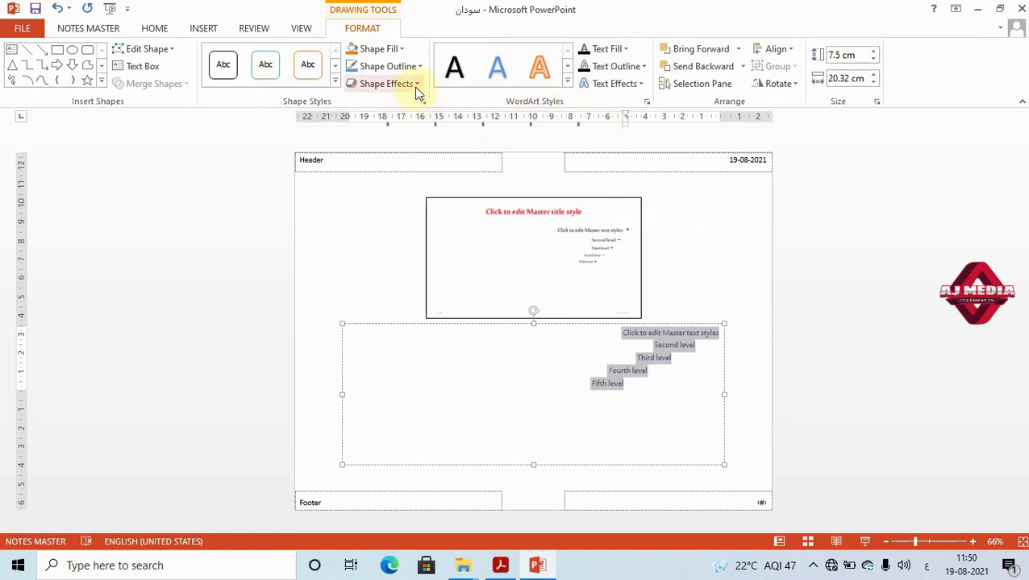
# Enlarge the notes body placeholder to 24.34 × 8.93 cm and close Notes Master view.
pyautogui.click(664, 342)
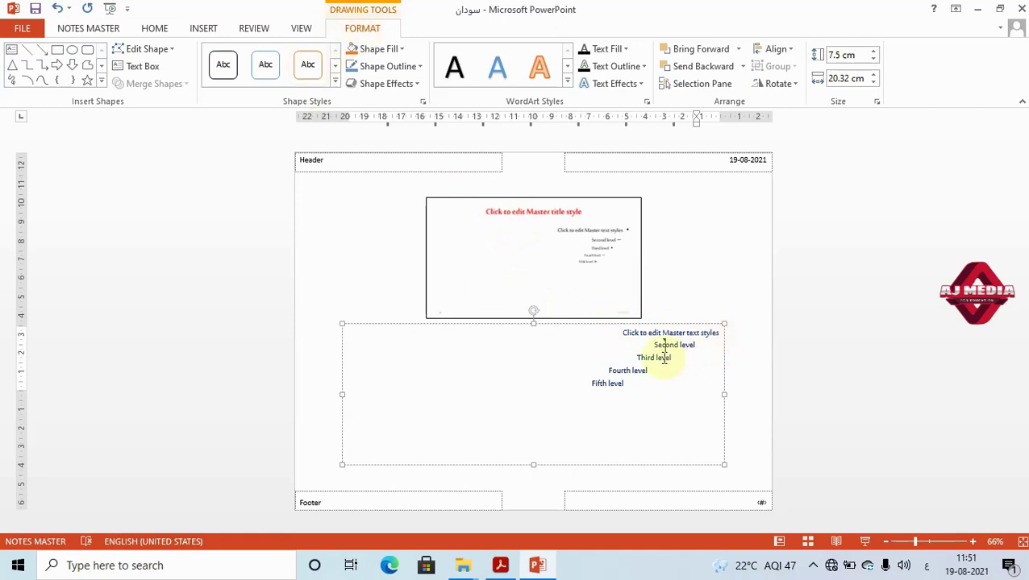
pyautogui.click(662, 358)
pyautogui.moveTo(342, 394); pyautogui.dragTo(302, 394)
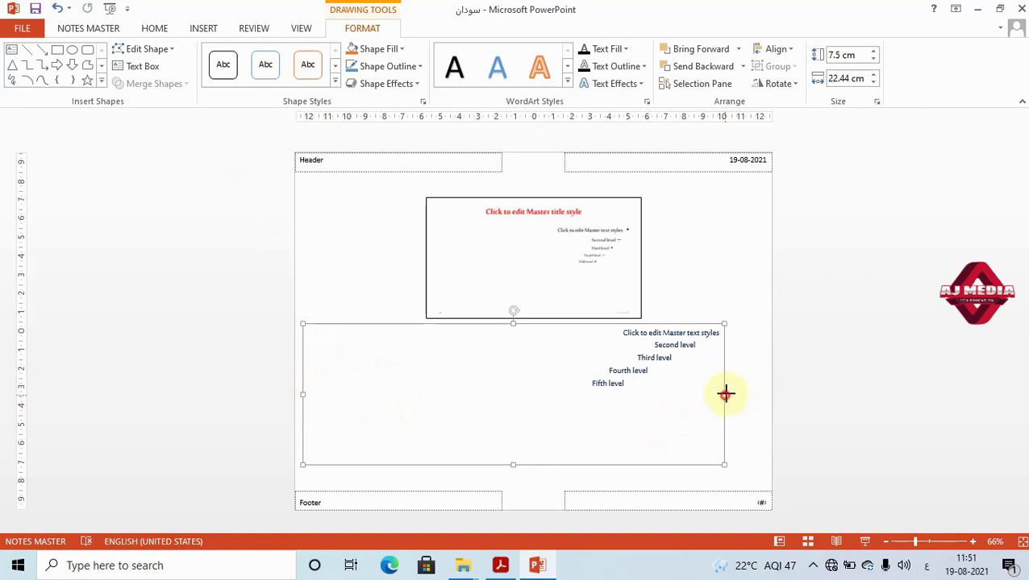
pyautogui.moveTo(724, 394); pyautogui.dragTo(759, 395)
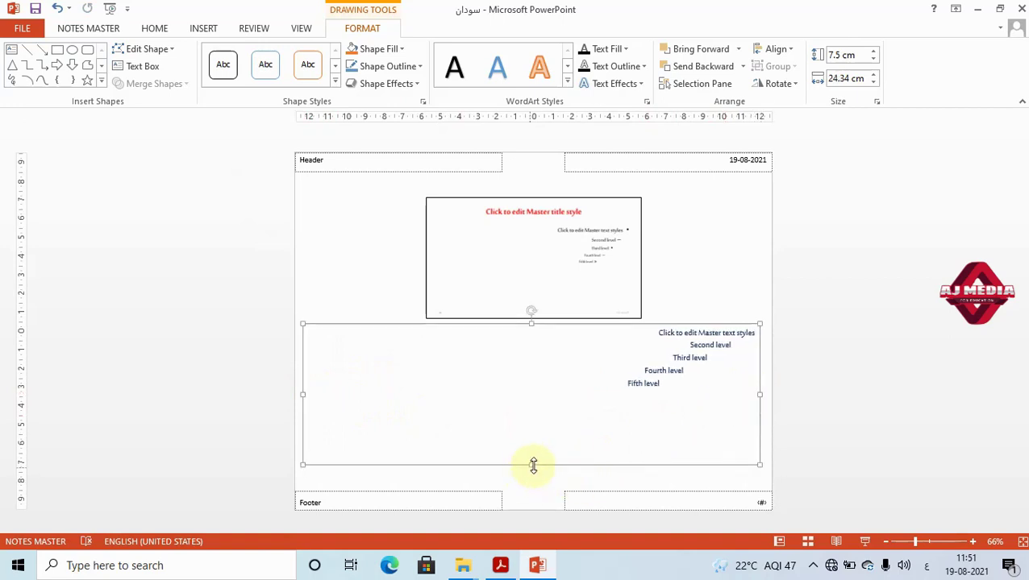
pyautogui.moveTo(532, 464); pyautogui.dragTo(534, 491)
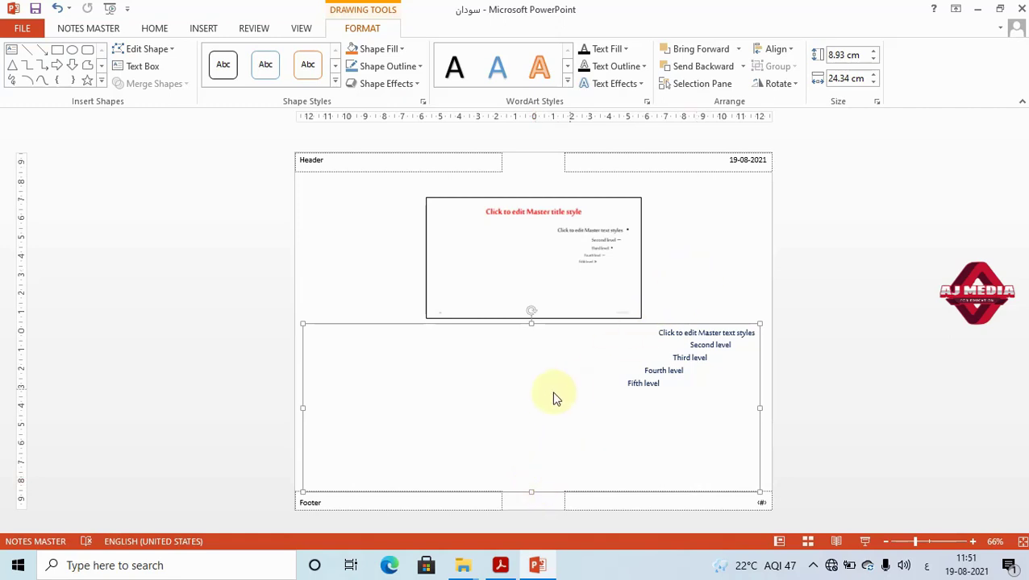
pyautogui.click(93, 29)
pyautogui.click(515, 63)
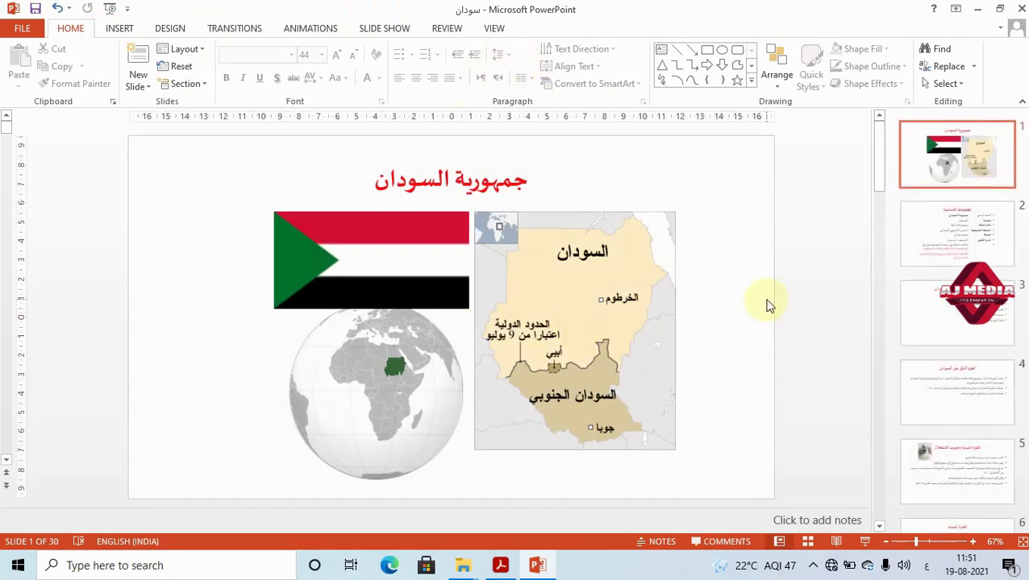
# Toggle the Notes pane off and on, then type Arabic speaker notes for slide 1.
pyautogui.click(494, 29)
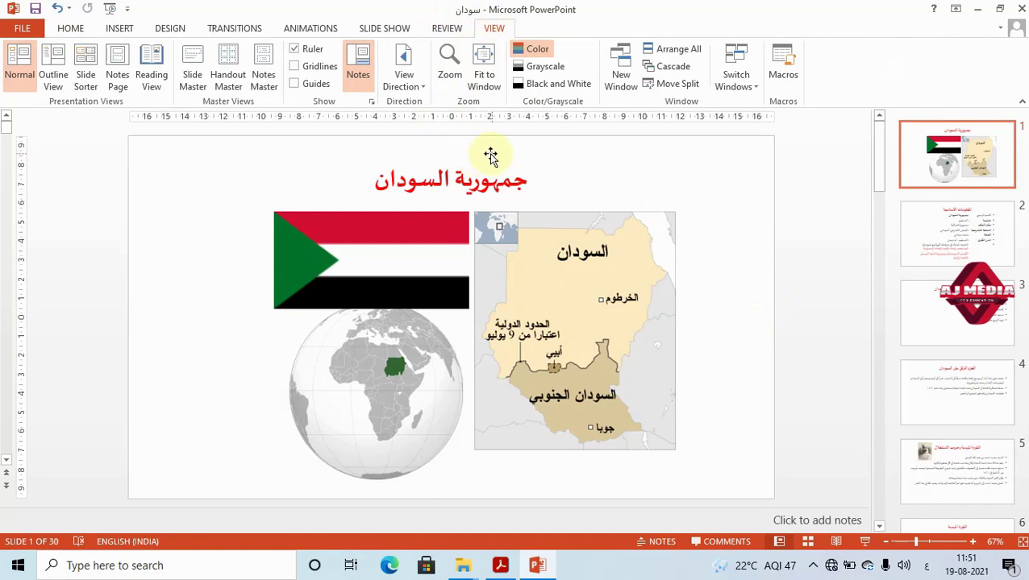
pyautogui.click(363, 62)
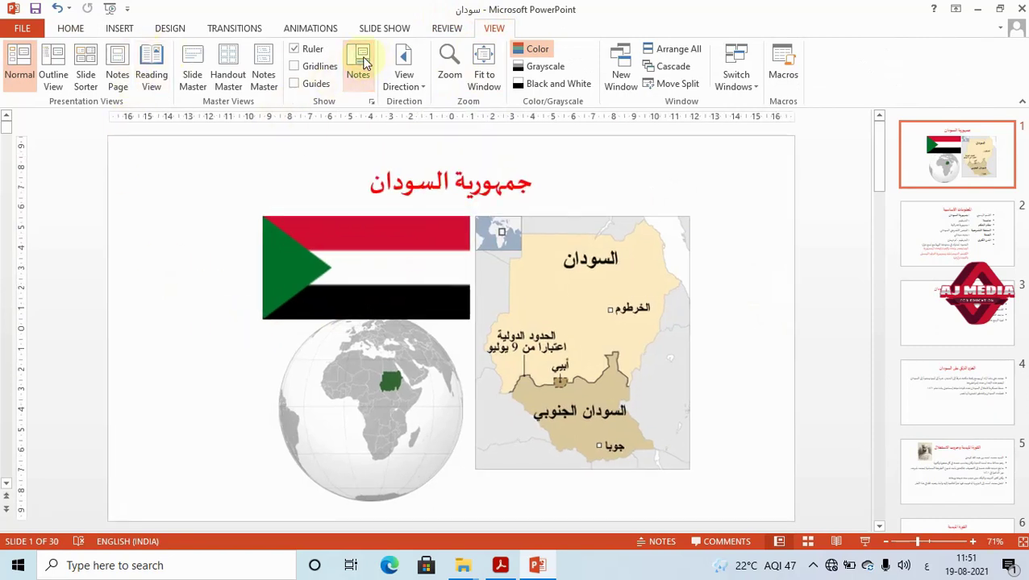
pyautogui.click(363, 63)
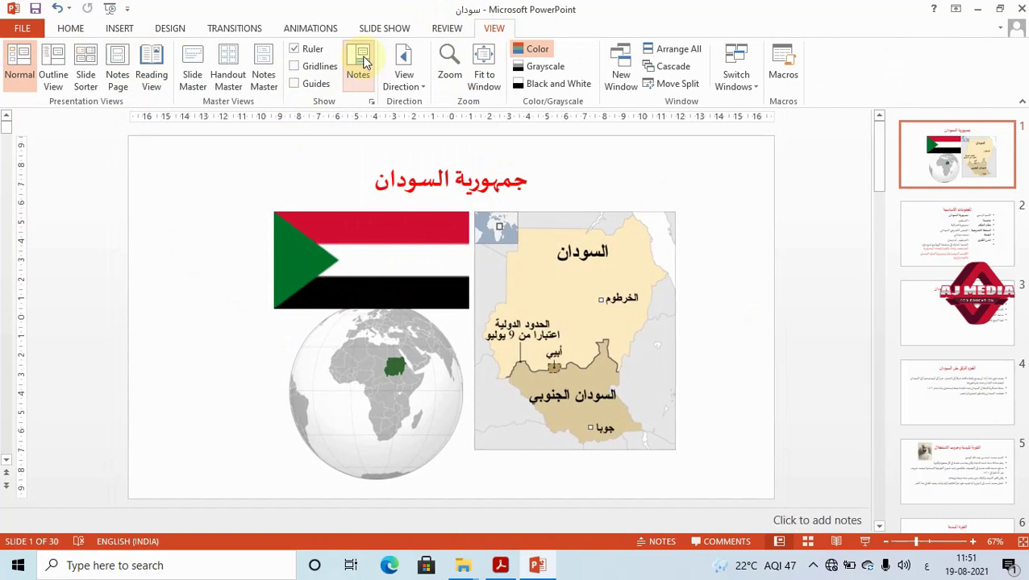
pyautogui.click(793, 518)
pyautogui.hotkey('alt', 'shift')
pyautogui.write('ا لابل')
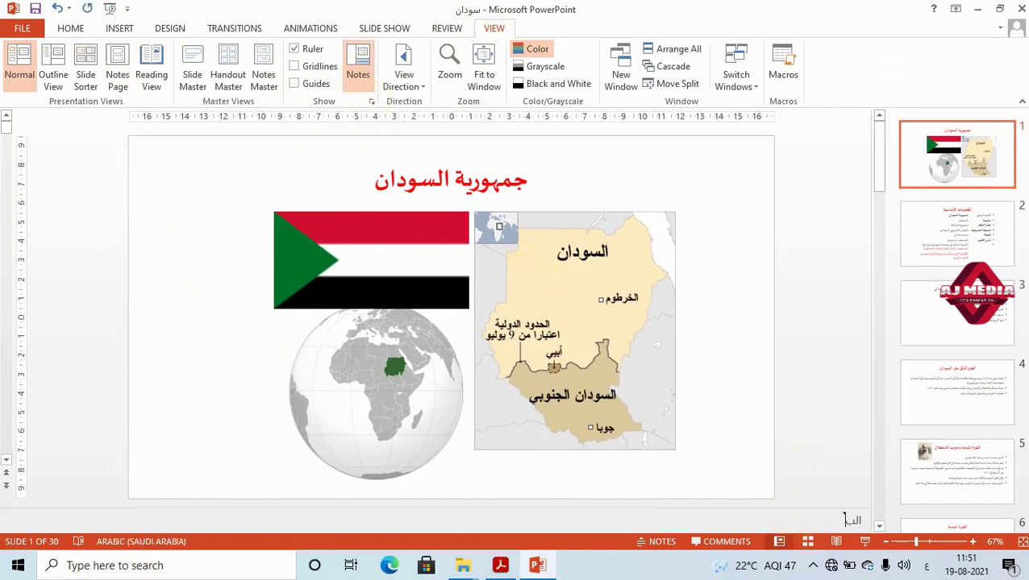
pyautogui.write('ا بلال سب ابلابلابلالبل')
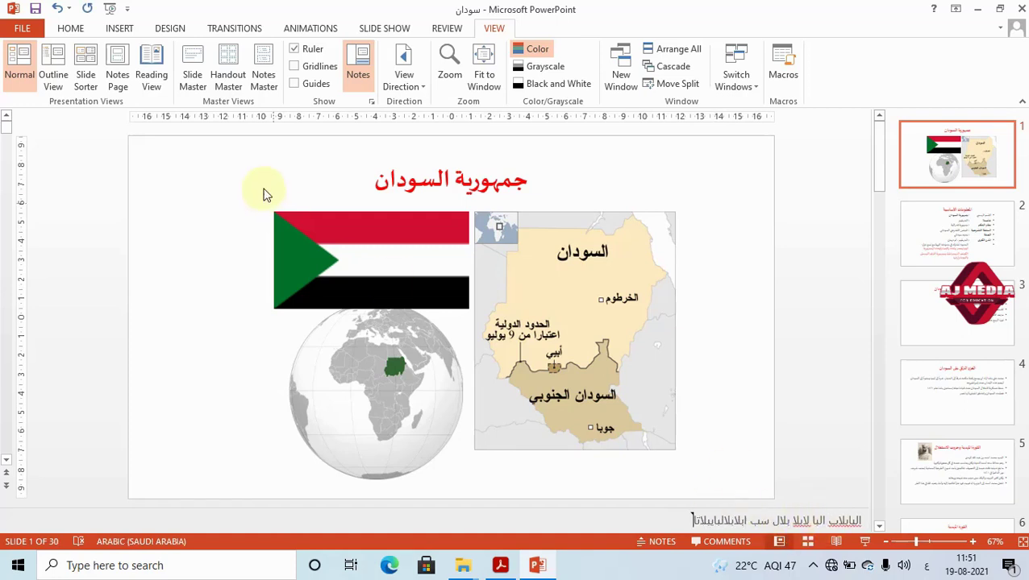
# Preview the slide in Notes Page view, return to Normal, and delete the notes text.
pyautogui.click(115, 62)
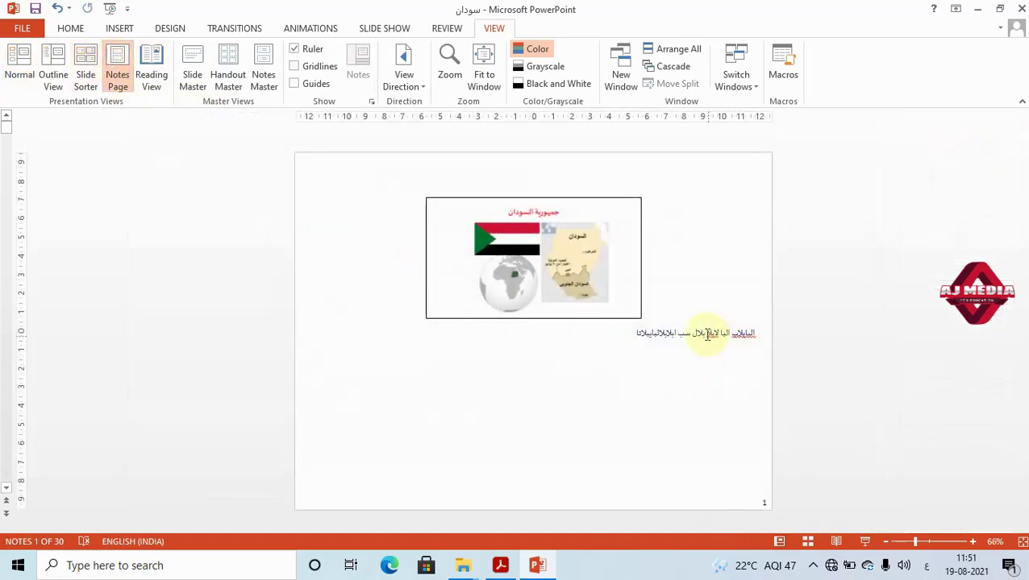
pyautogui.click(707, 335)
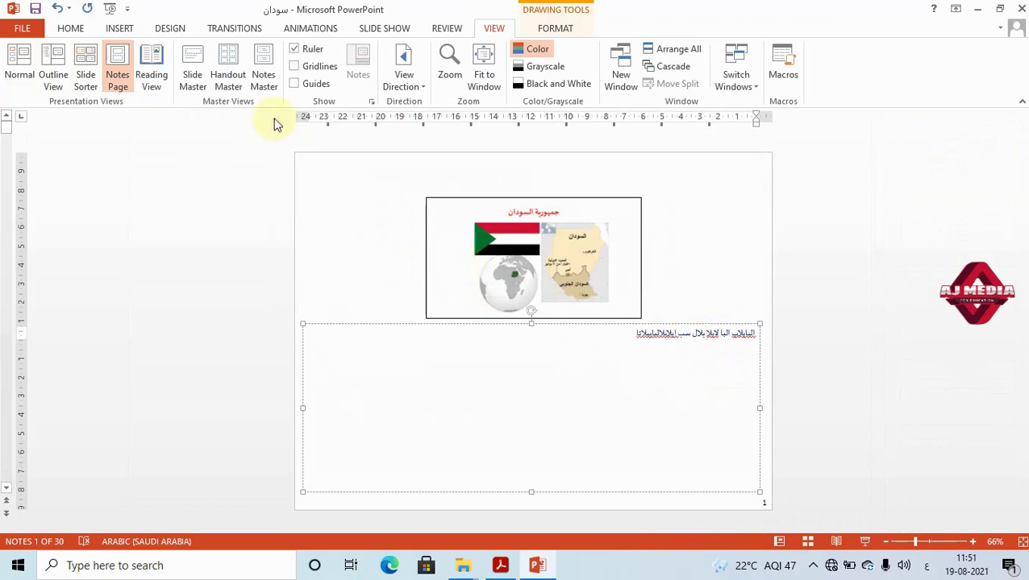
pyautogui.click(31, 75)
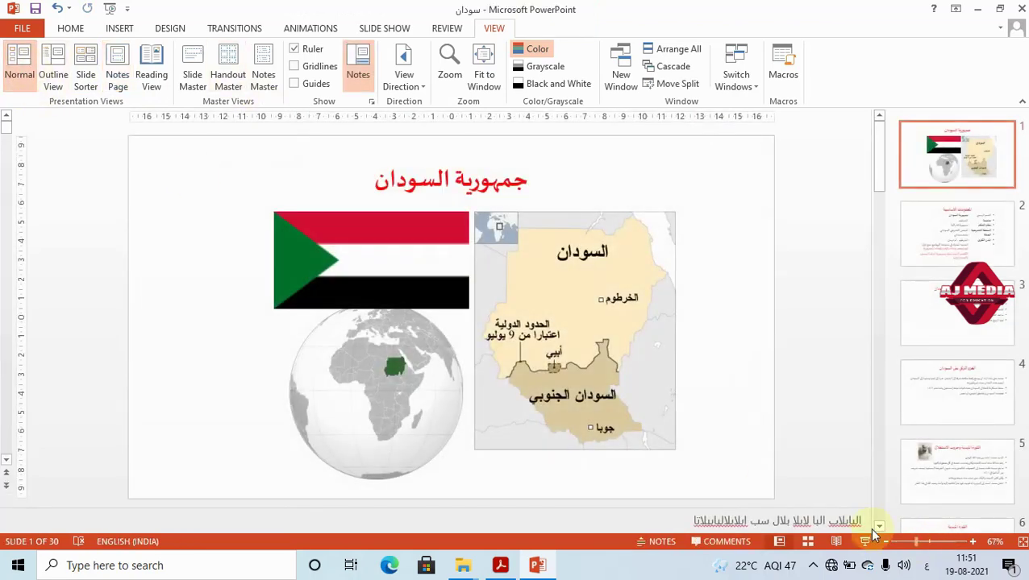
pyautogui.tripleClick(734, 520)
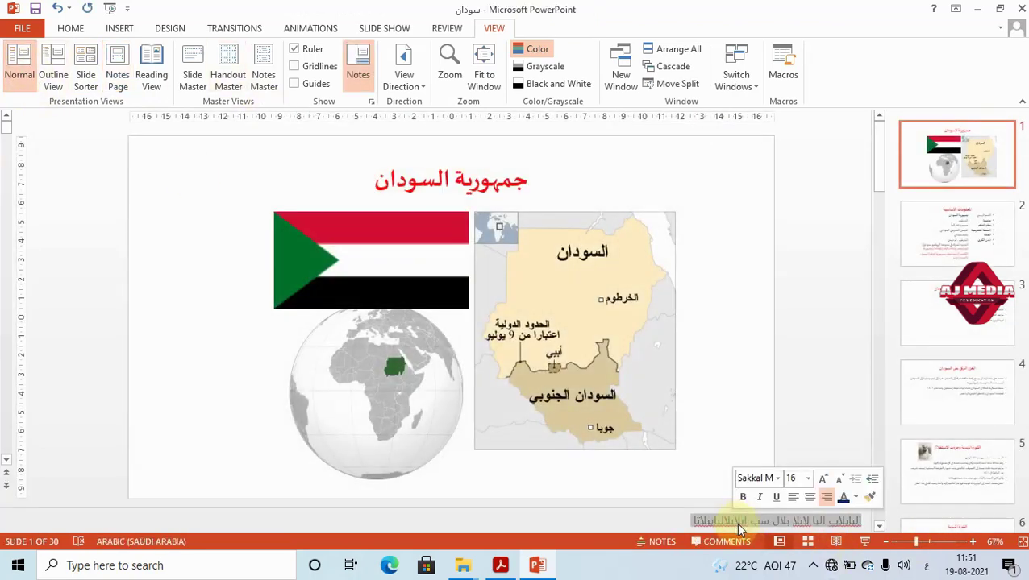
pyautogui.press('BackSpace')
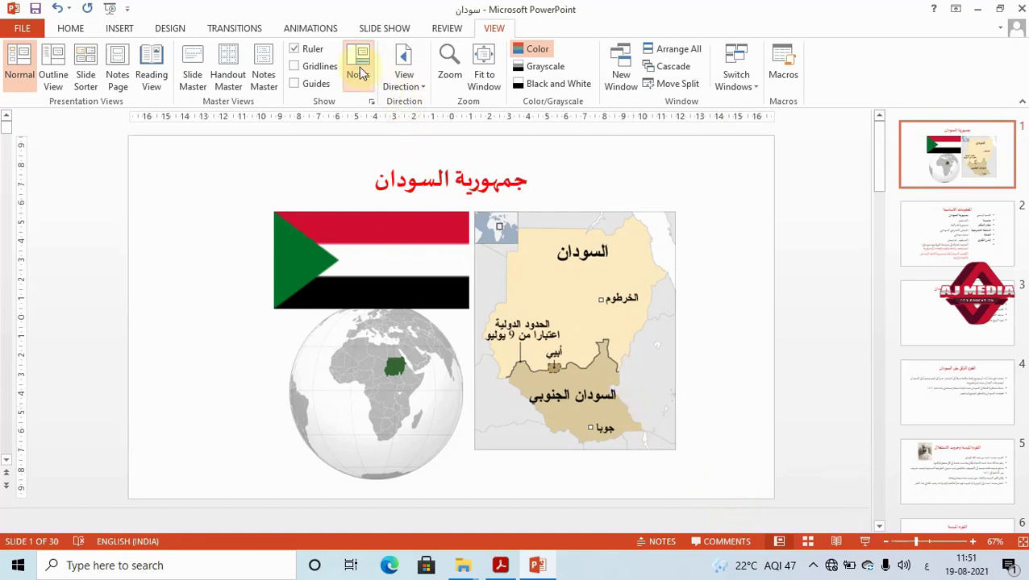
# Hide the notes pane, turn on the Ruler and turn off Guides.
pyautogui.click(359, 73)
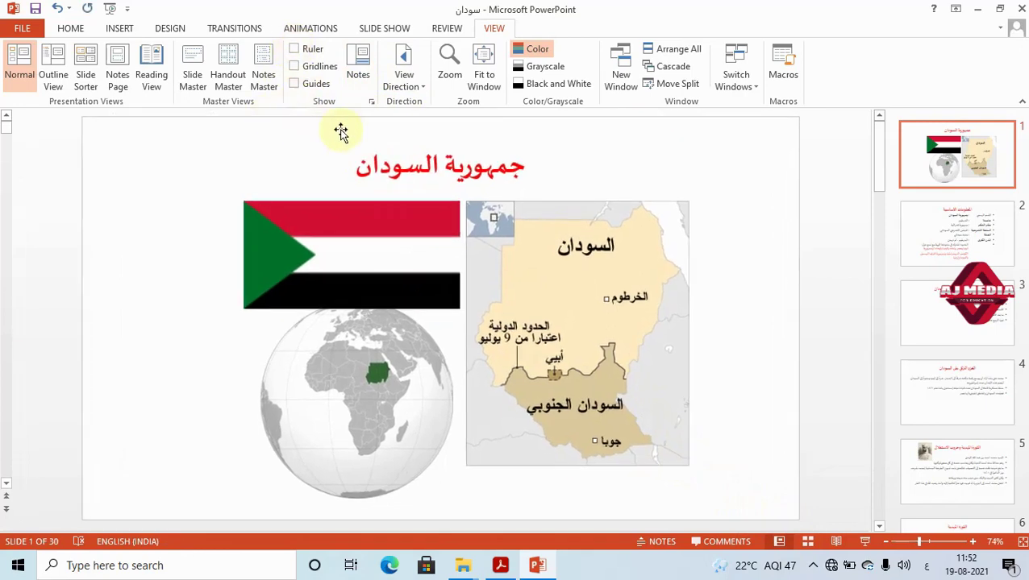
pyautogui.click(295, 49)
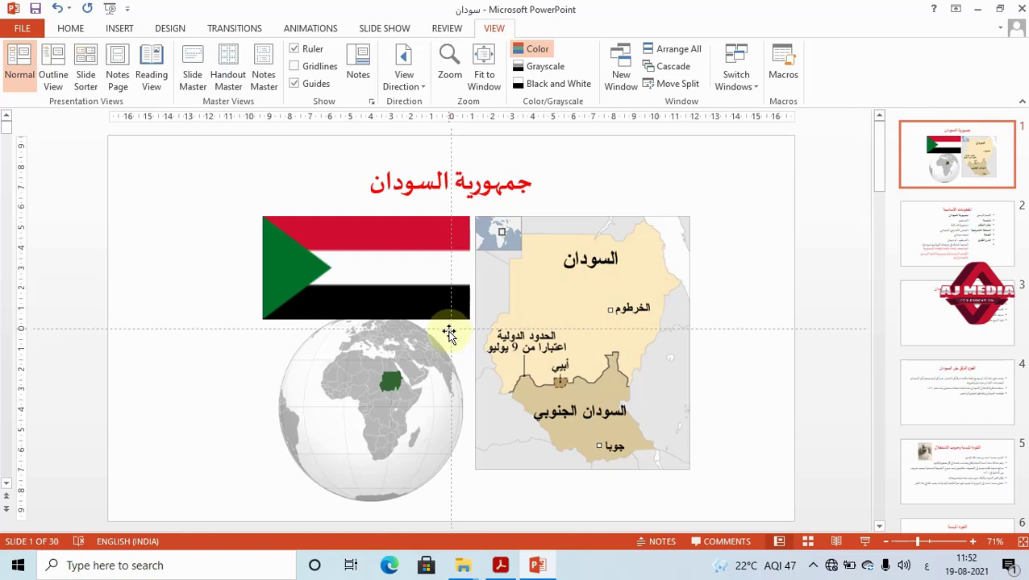
pyautogui.click(294, 85)
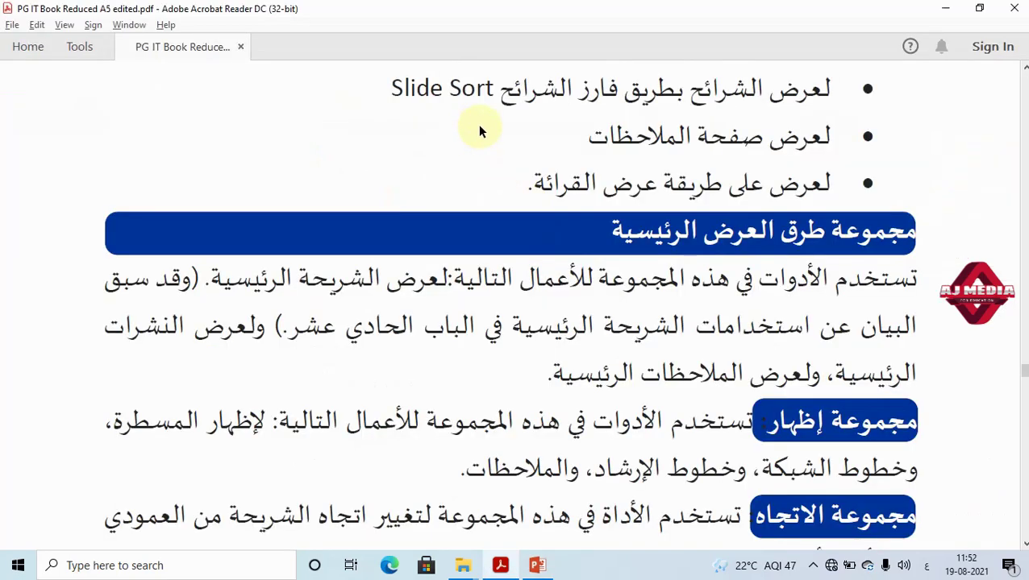
pyautogui.scroll(-3, 699, 268)
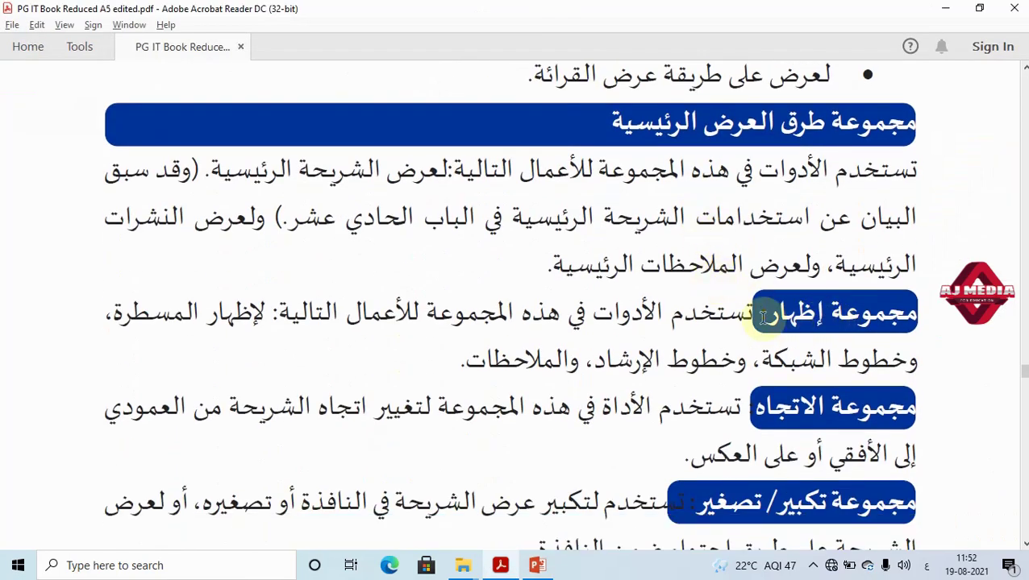
pyautogui.hotkey('alt', 'Tab')
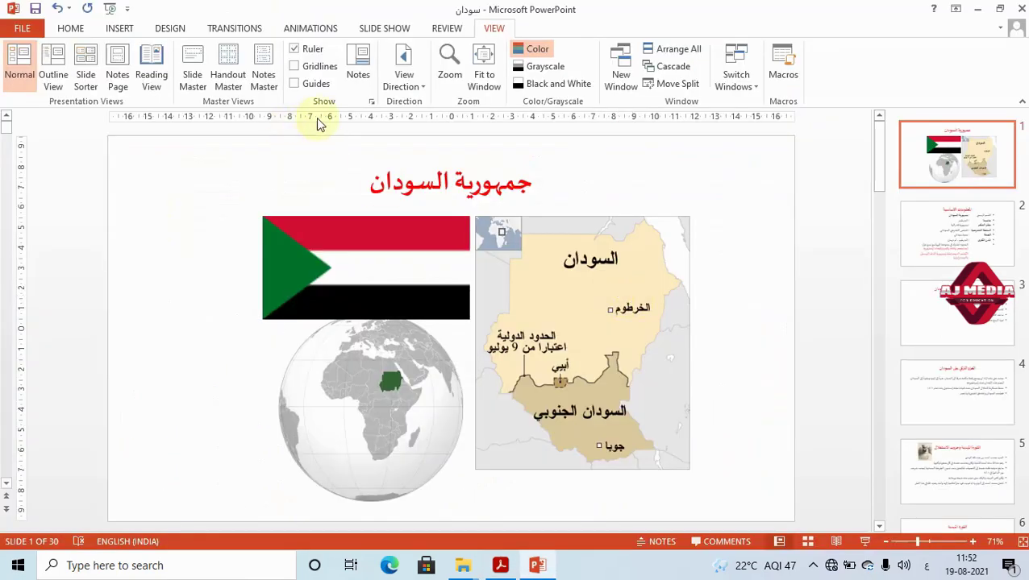
pyautogui.hotkey('alt', 'Tab')
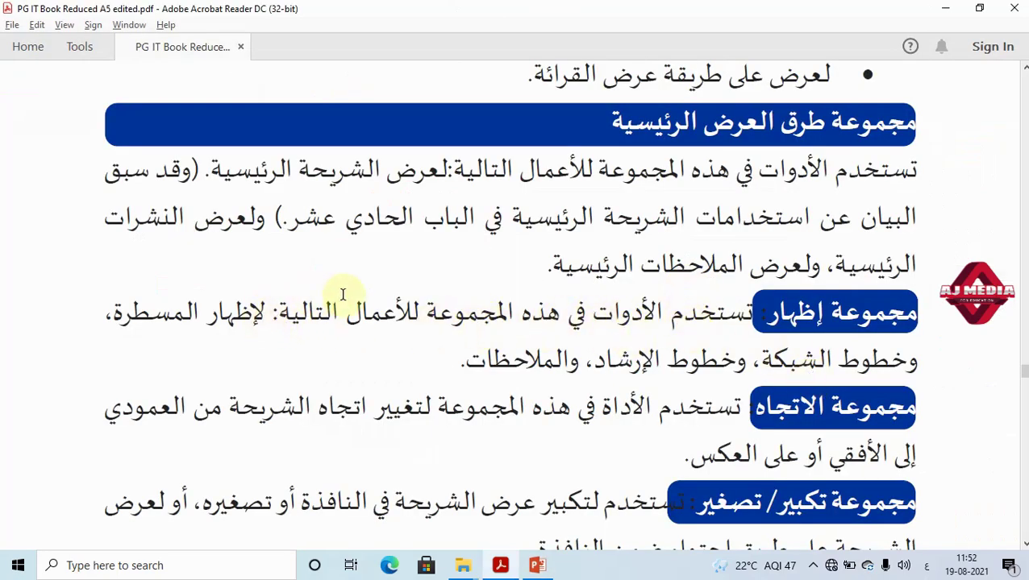
pyautogui.hotkey('alt', 'Tab')
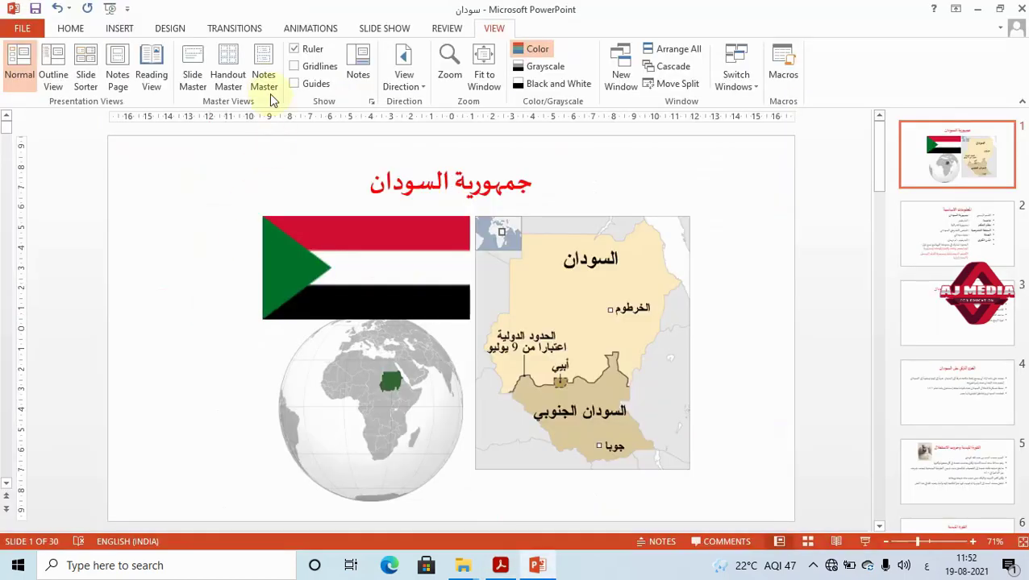
pyautogui.hotkey('alt', 'Tab')
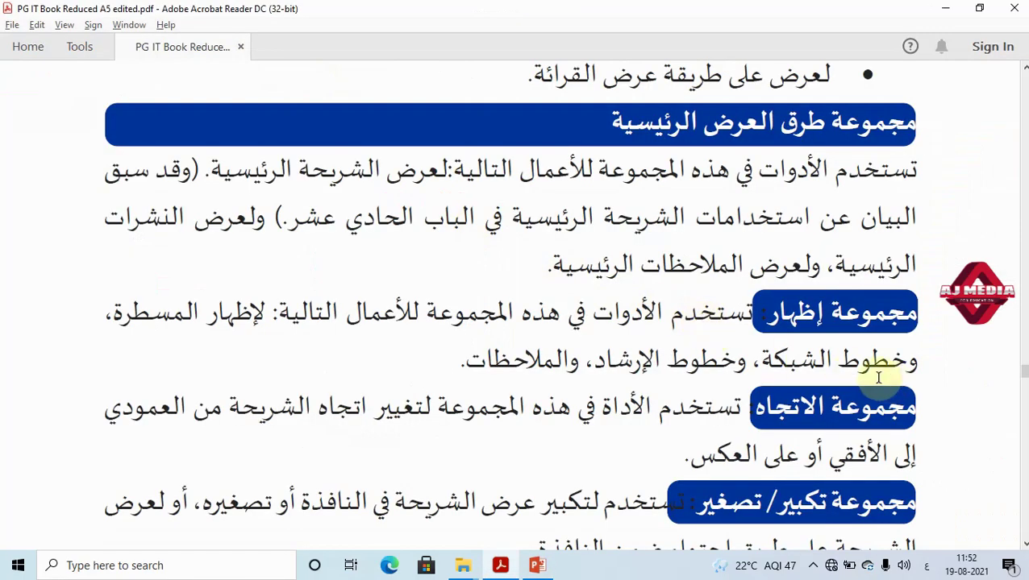
pyautogui.hotkey('alt', 'Tab')
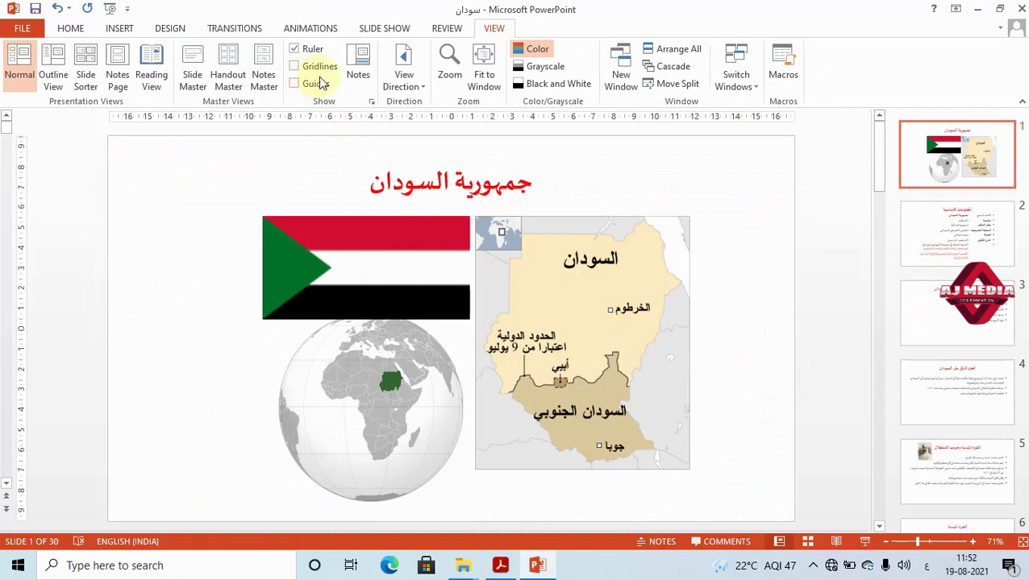
pyautogui.hotkey('alt', 'Tab')
pyautogui.hotkey('alt', 'Tab')
# Back in the presentation, show the notes pane below the slide and hide it again.
pyautogui.hotkey('alt', 'Tab')
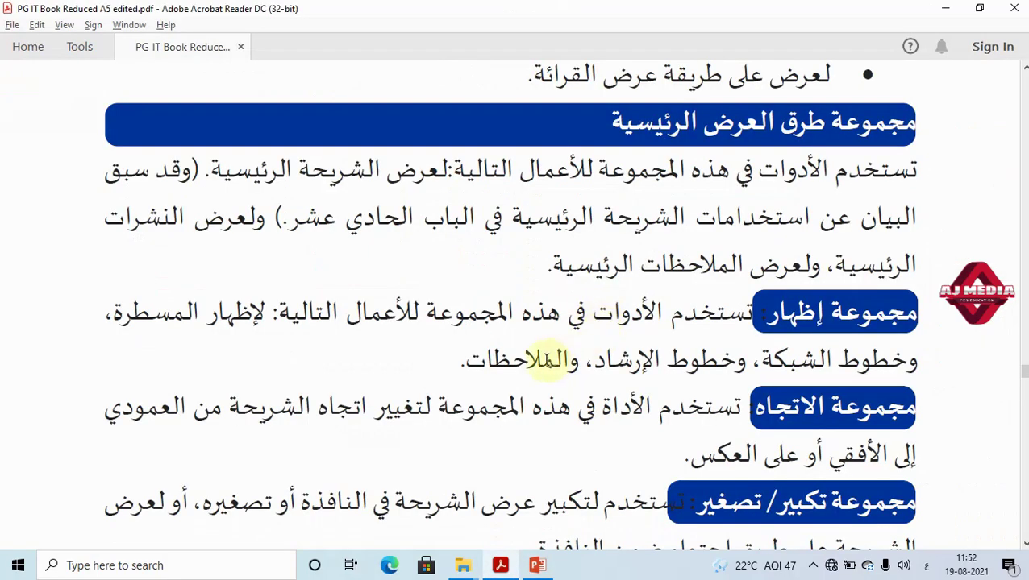
pyautogui.hotkey('alt', 'Tab')
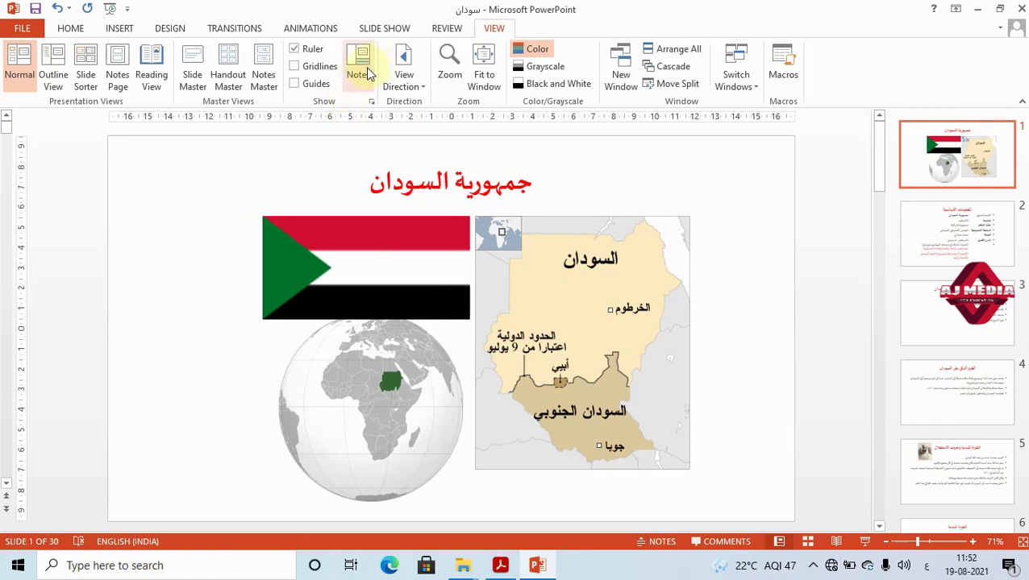
pyautogui.click(360, 70)
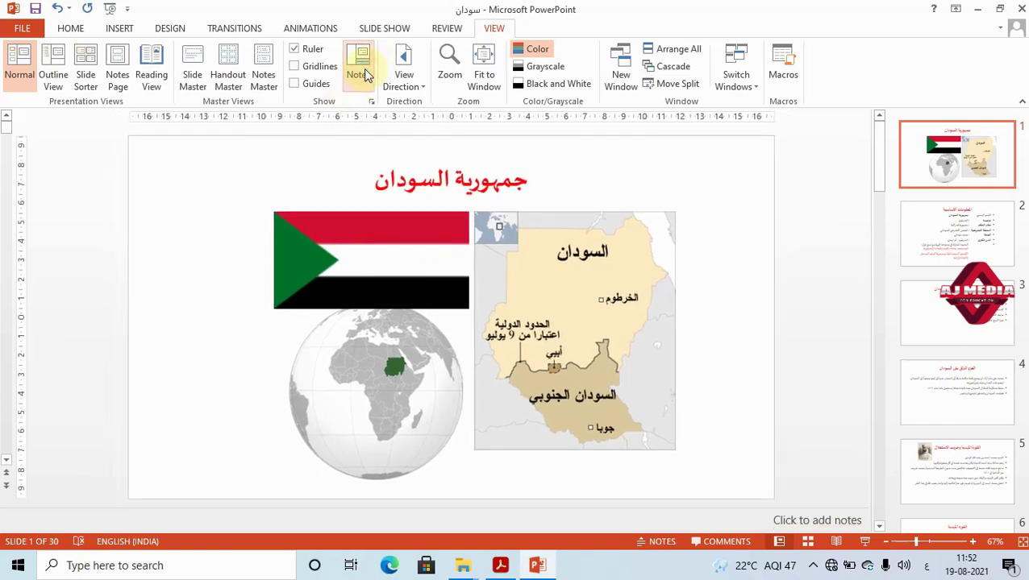
pyautogui.click(364, 73)
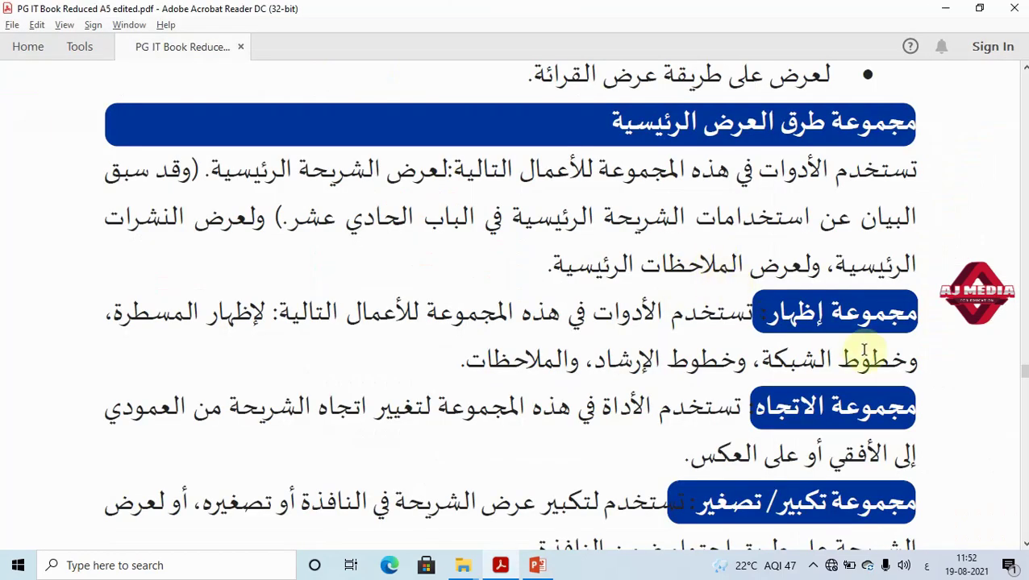
pyautogui.scroll(-2, 871, 365)
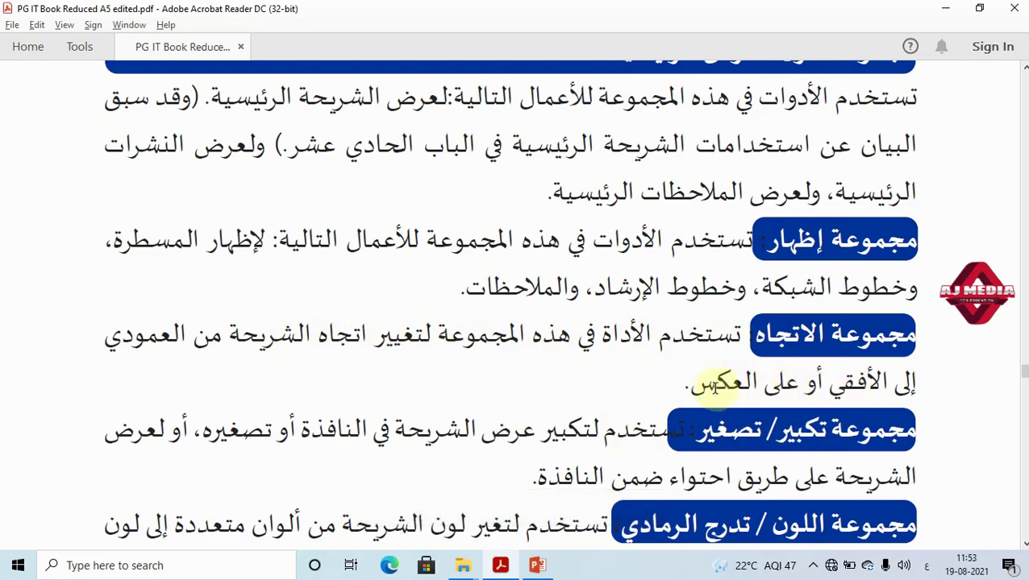
# Open the View Direction choices, glance at the PDF guide, and return to the presentation.
pyautogui.hotkey('alt', 'Tab')
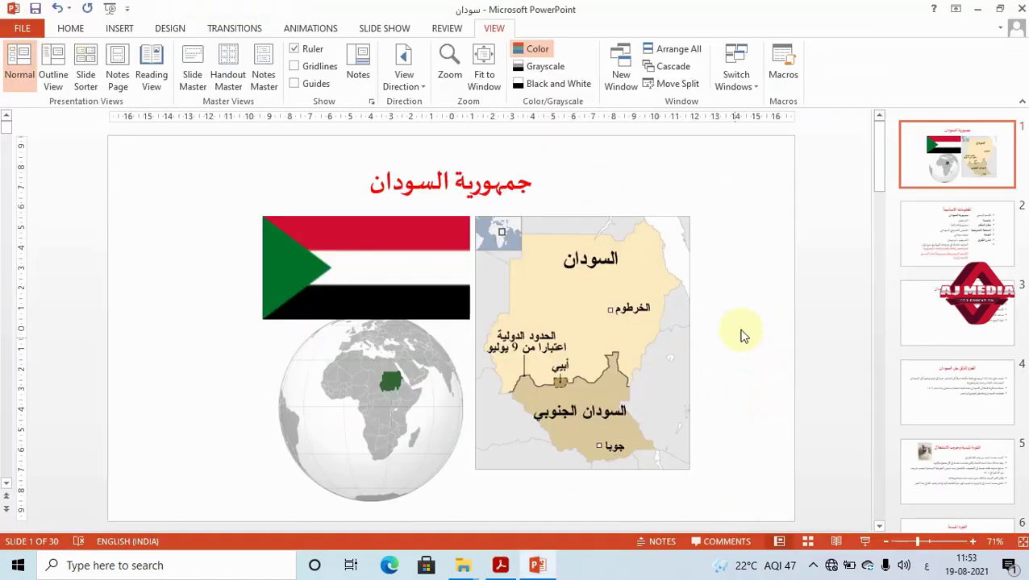
pyautogui.click(408, 87)
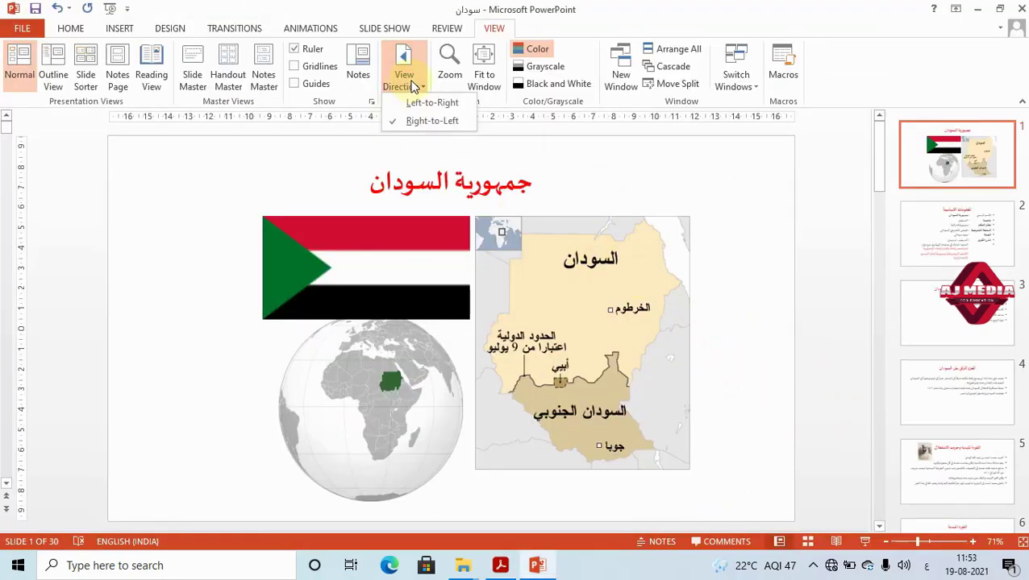
pyautogui.hotkey('alt', 'Tab')
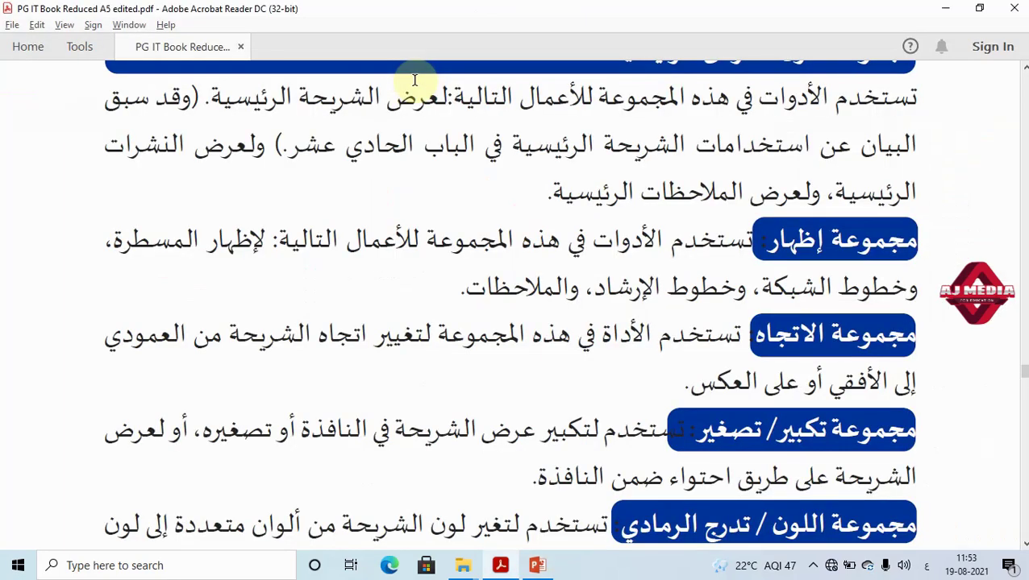
pyautogui.hotkey('alt', 'Tab')
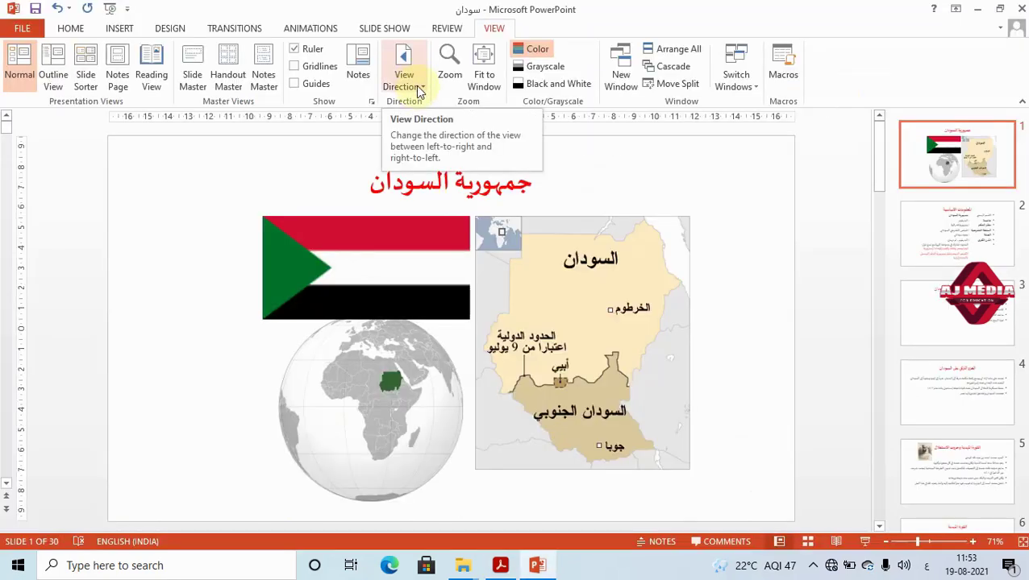
# Switch the slide layout to Left-to-Right, then restore Right-to-Left.
pyautogui.click(418, 88)
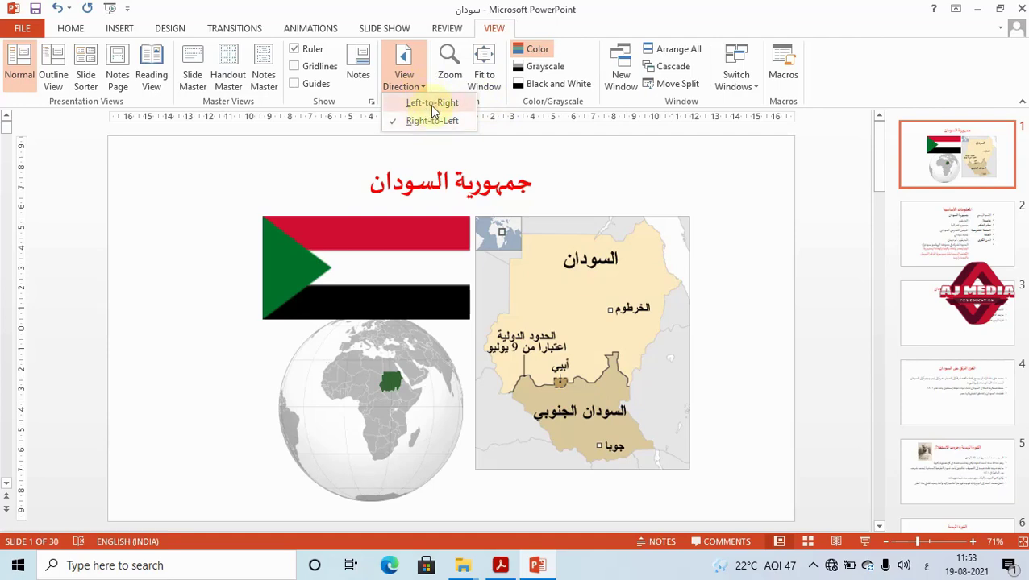
pyautogui.click(431, 103)
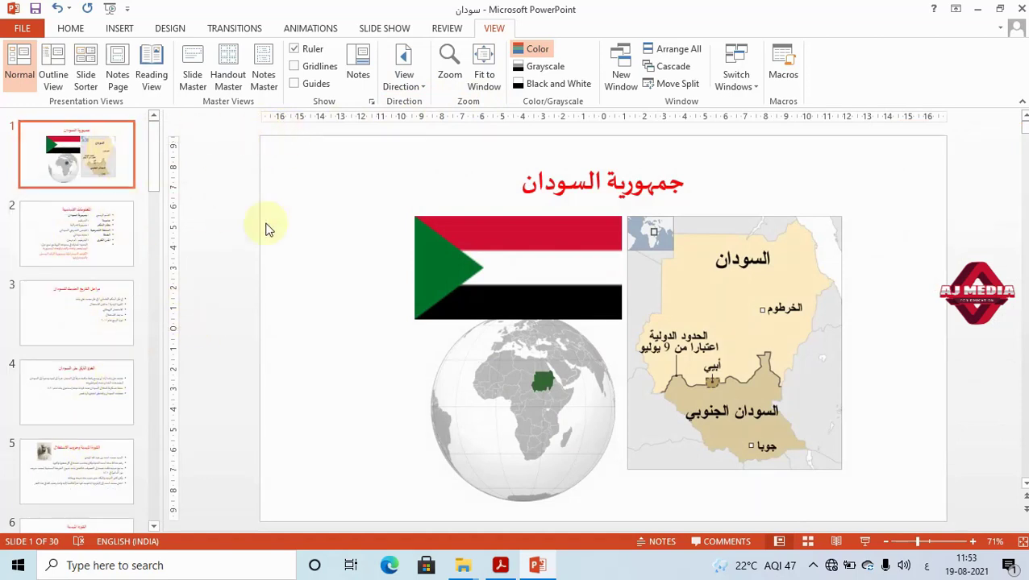
pyautogui.click(421, 87)
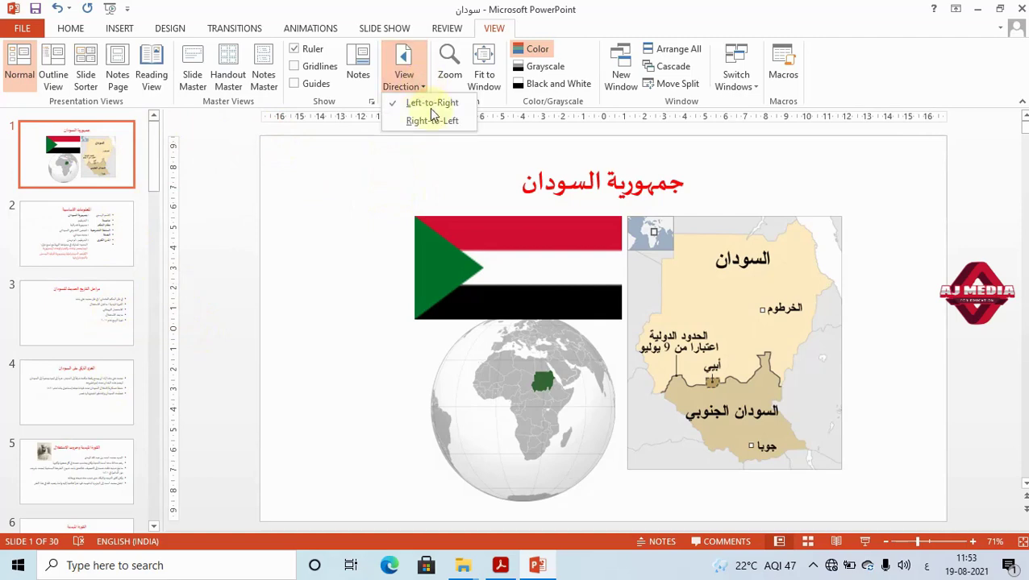
pyautogui.click(437, 121)
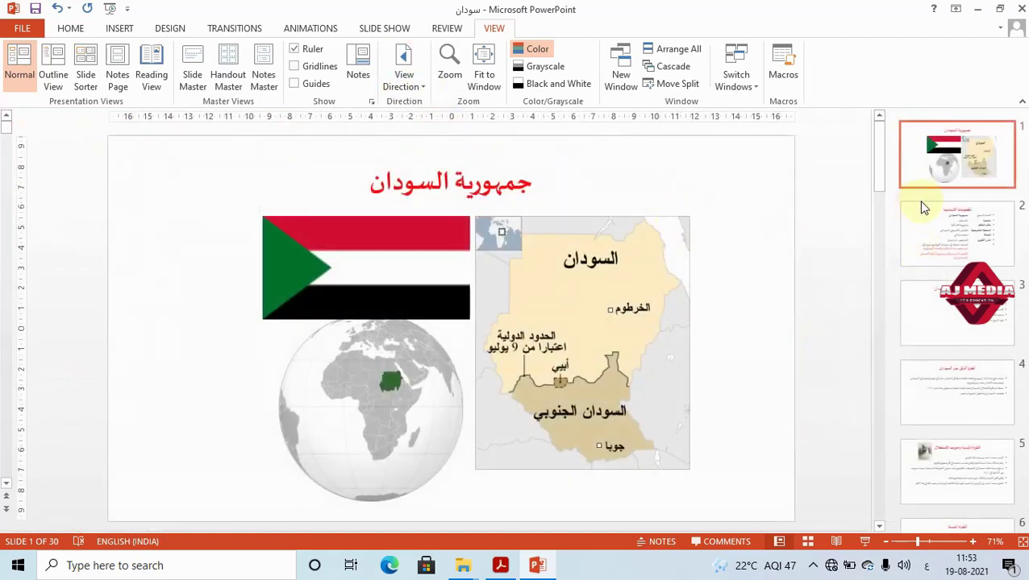
pyautogui.scroll(-3, 928, 451)
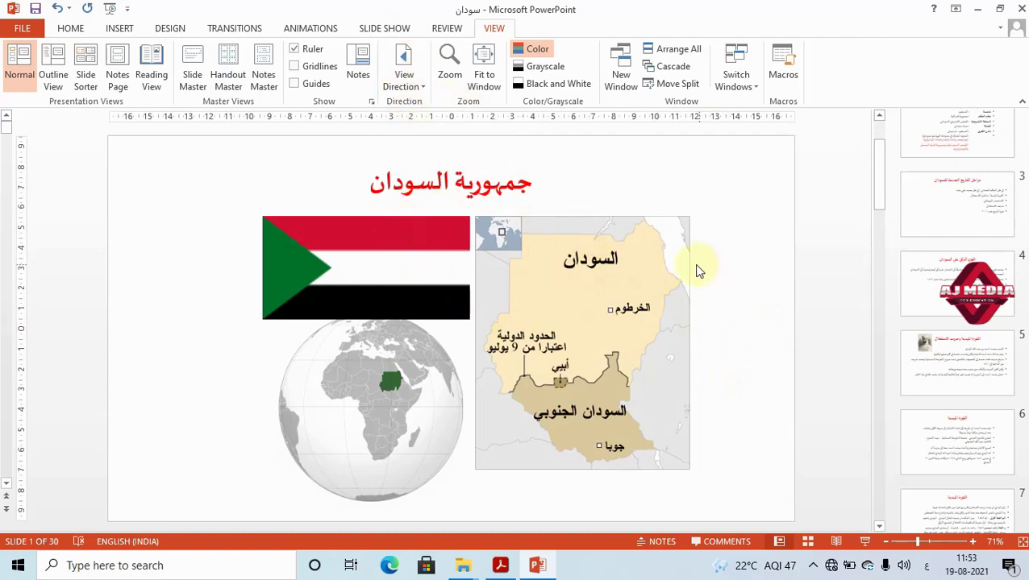
# Bring the Acrobat Reader guide to the front and scroll down its page.
pyautogui.hotkey('alt', 'Tab')
pyautogui.scroll(-1, 717, 301)
pyautogui.scroll(-1, 685, 314)
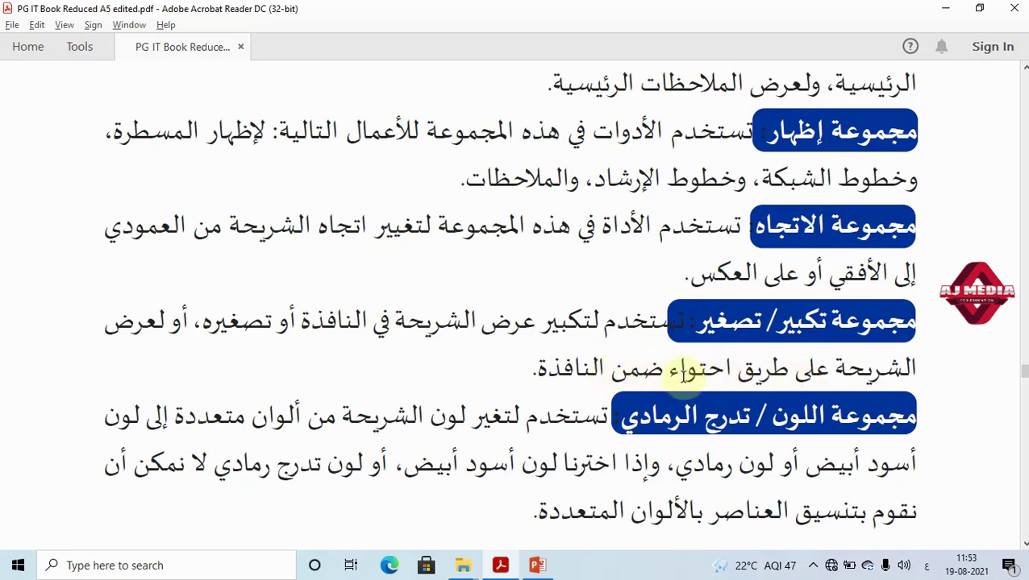
# Shrink the slide view to 33% zoom and scroll down to slide 3.
pyautogui.hotkey('alt', 'Tab')
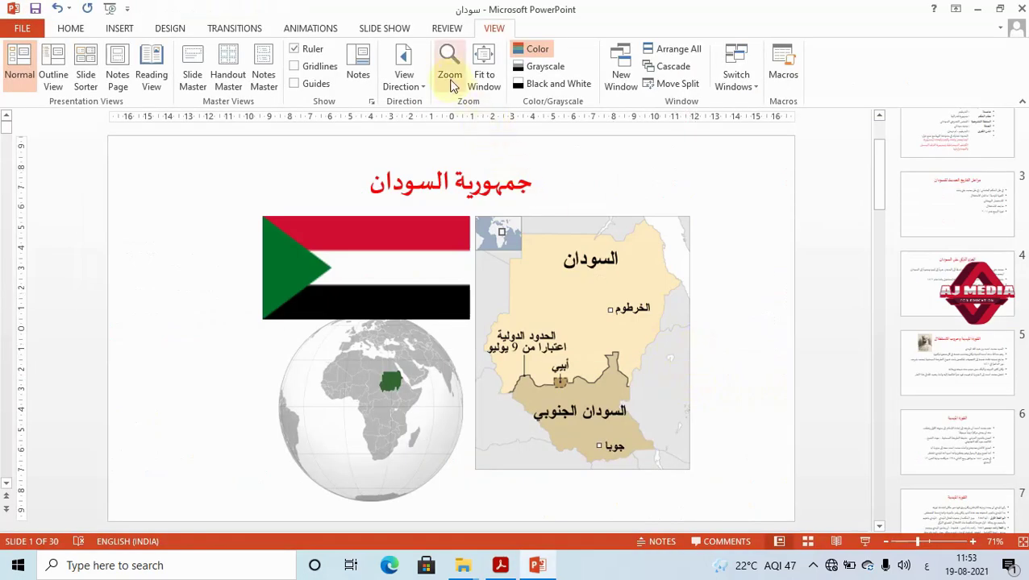
pyautogui.click(450, 74)
pyautogui.click(474, 296)
pyautogui.click(474, 310)
pyautogui.click(474, 324)
pyautogui.click(487, 345)
pyautogui.scroll(-1, 820, 260)
pyautogui.scroll(-1, 820, 260)
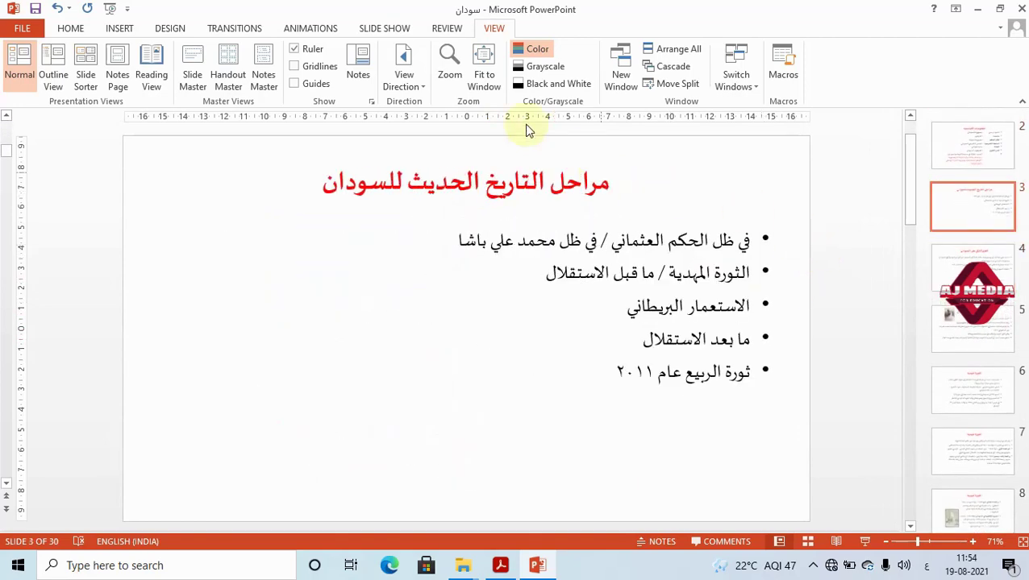
# Zoom slide 3 to 33% again, then fit it to the window and preview in Grayscale.
pyautogui.click(449, 79)
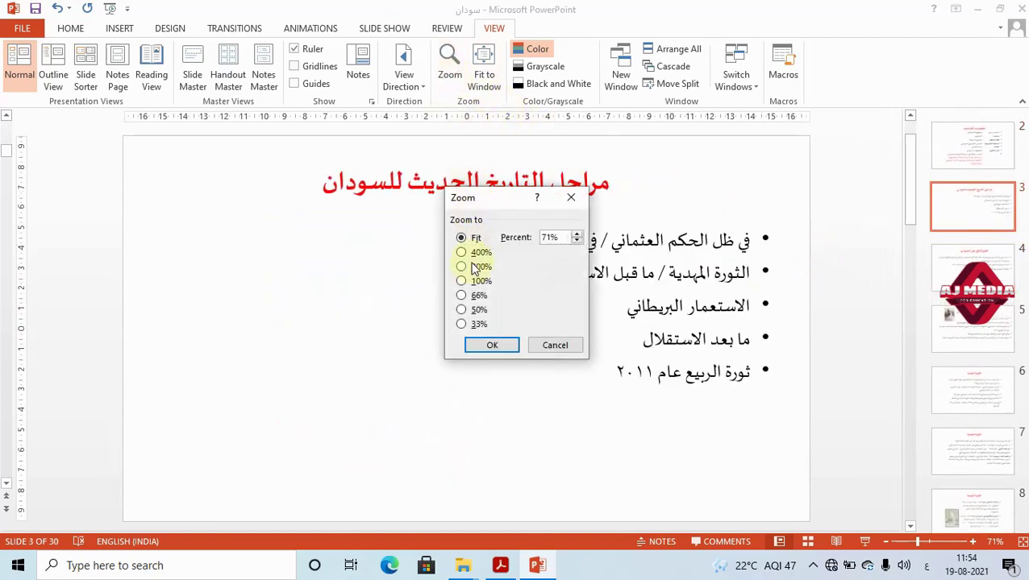
pyautogui.click(462, 328)
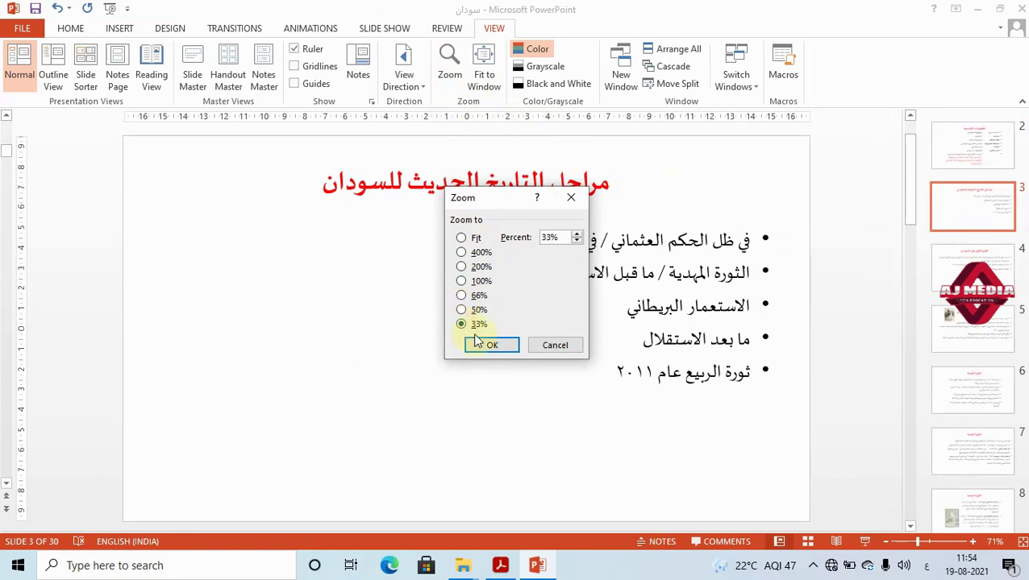
pyautogui.click(490, 347)
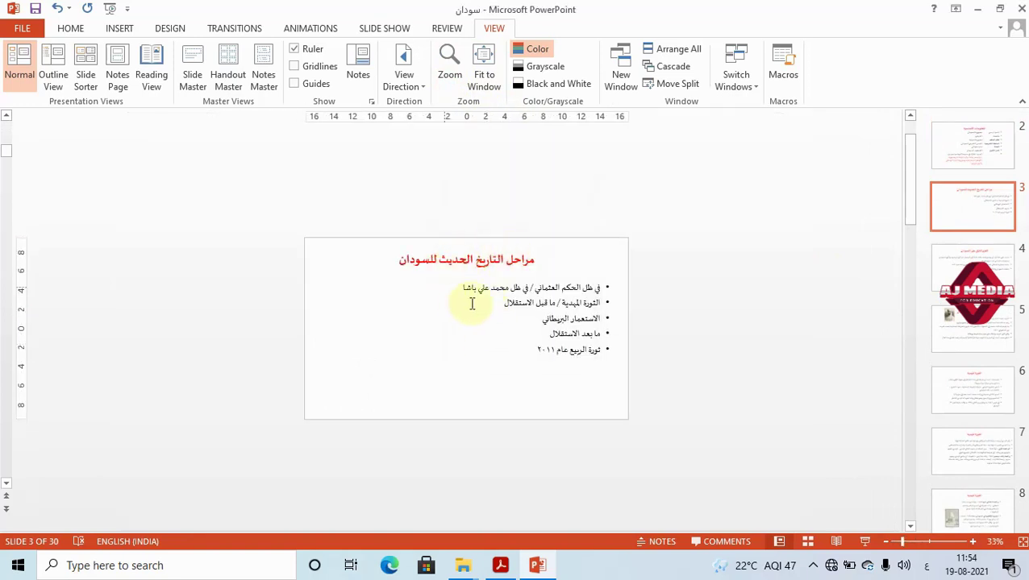
pyautogui.click(449, 60)
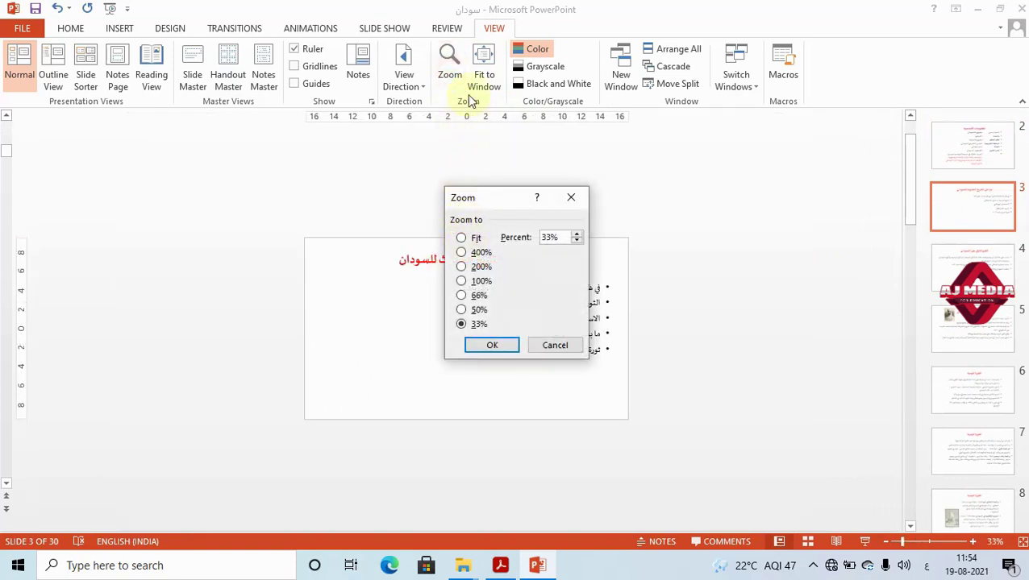
pyautogui.click(483, 65)
pyautogui.click(555, 347)
pyautogui.click(479, 68)
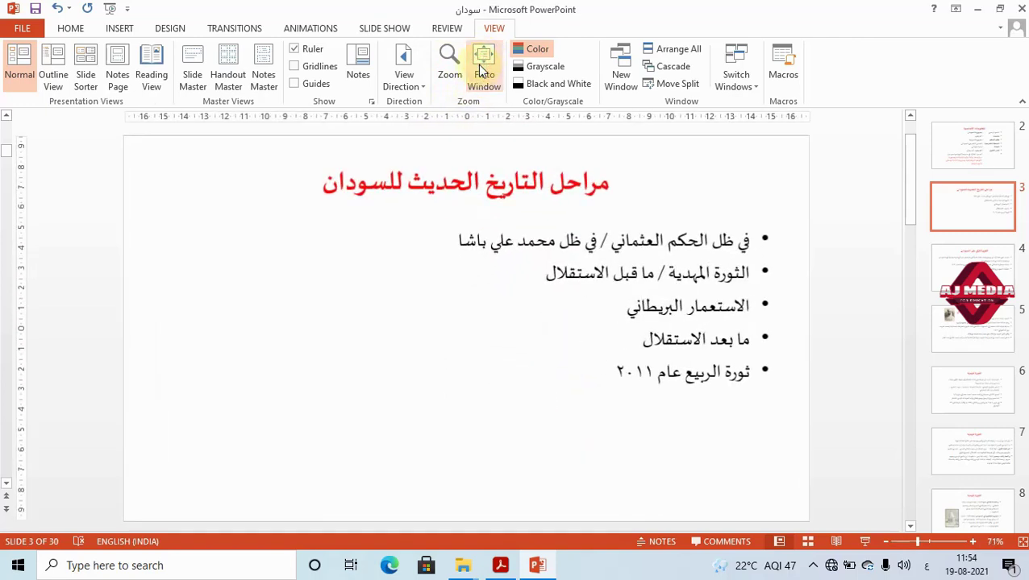
pyautogui.click(547, 68)
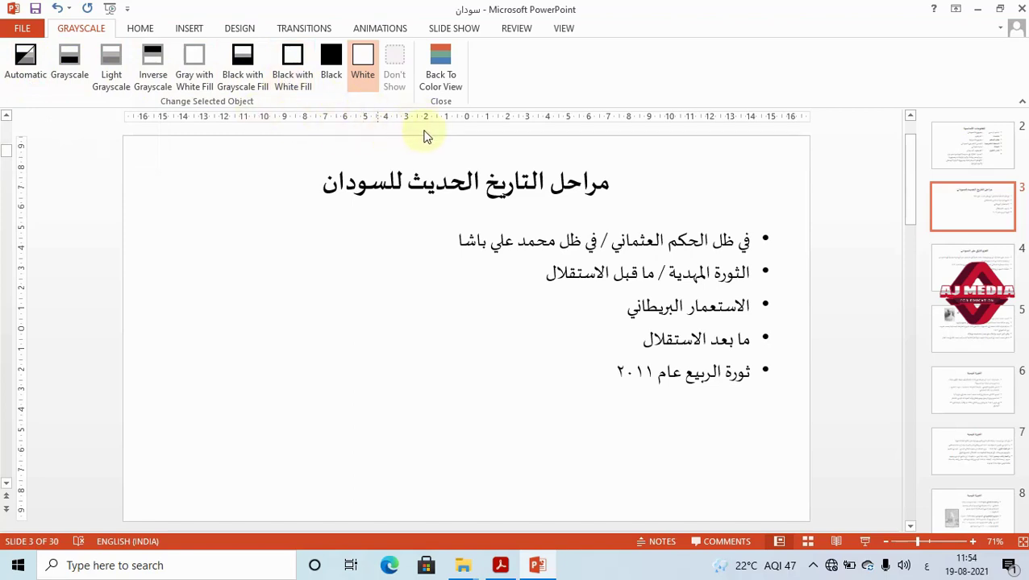
pyautogui.click(443, 65)
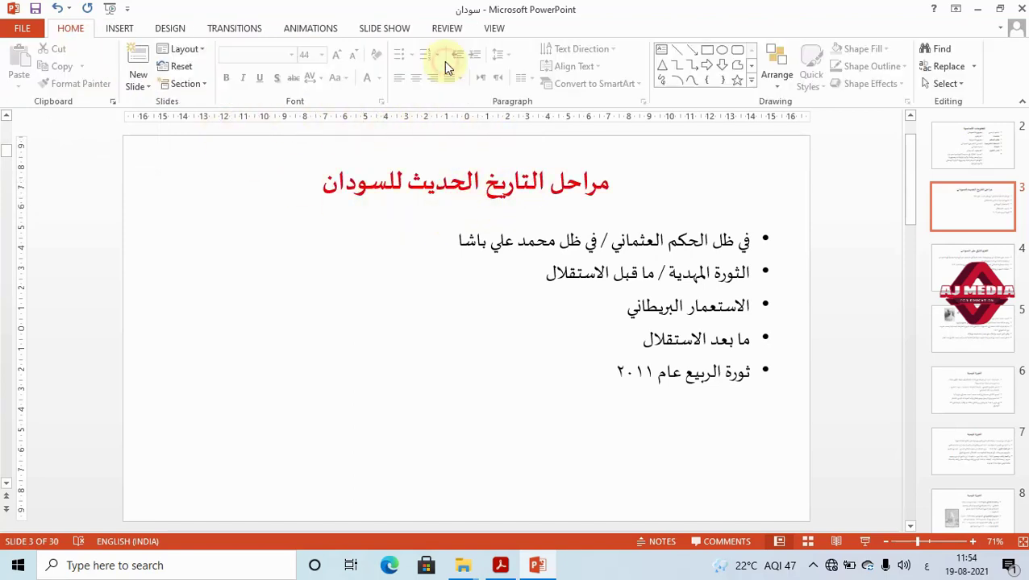
pyautogui.click(489, 26)
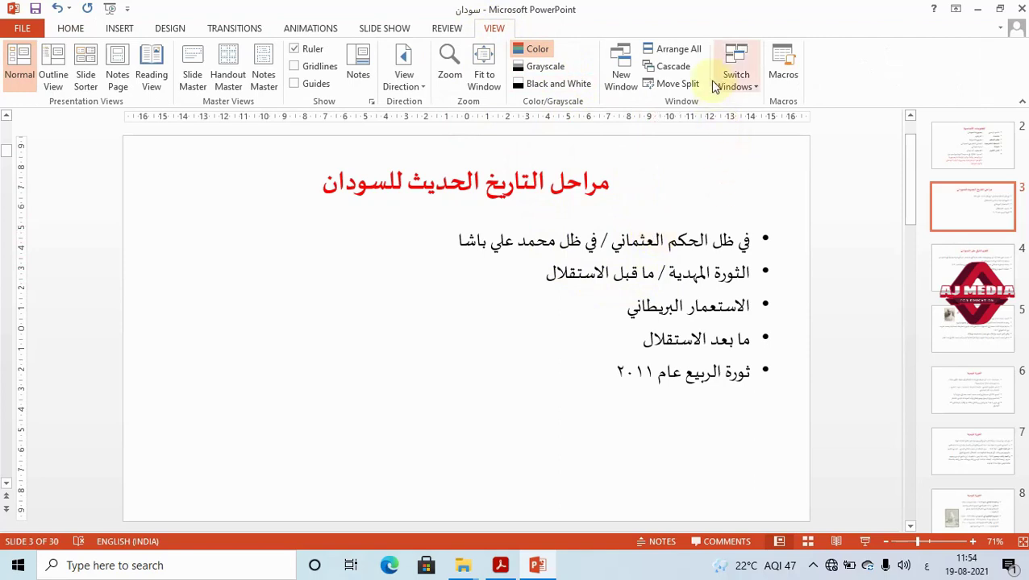
# Open the presentation in a second window and tile both windows with Arrange All.
pyautogui.click(622, 72)
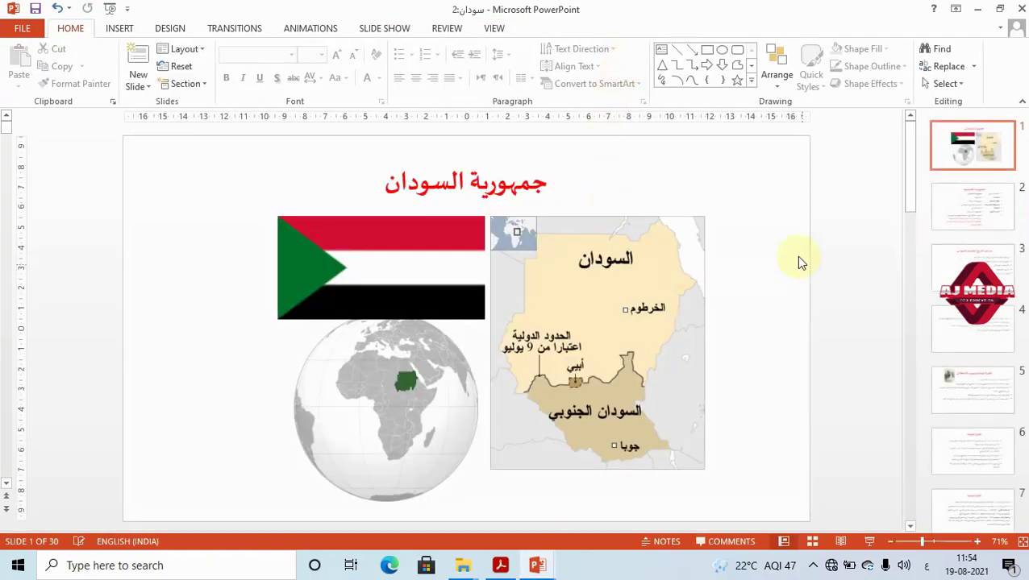
pyautogui.click(500, 34)
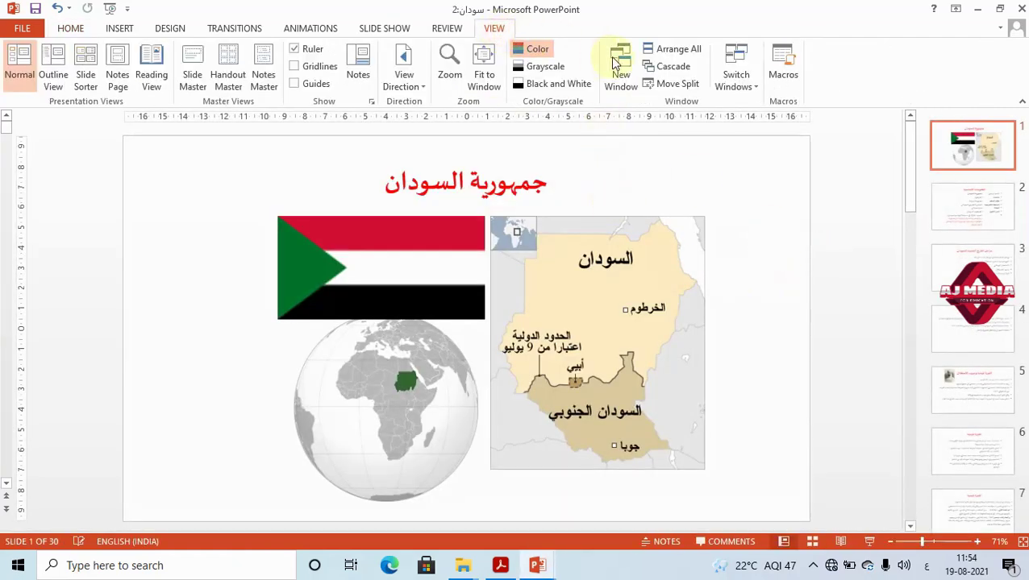
pyautogui.click(657, 47)
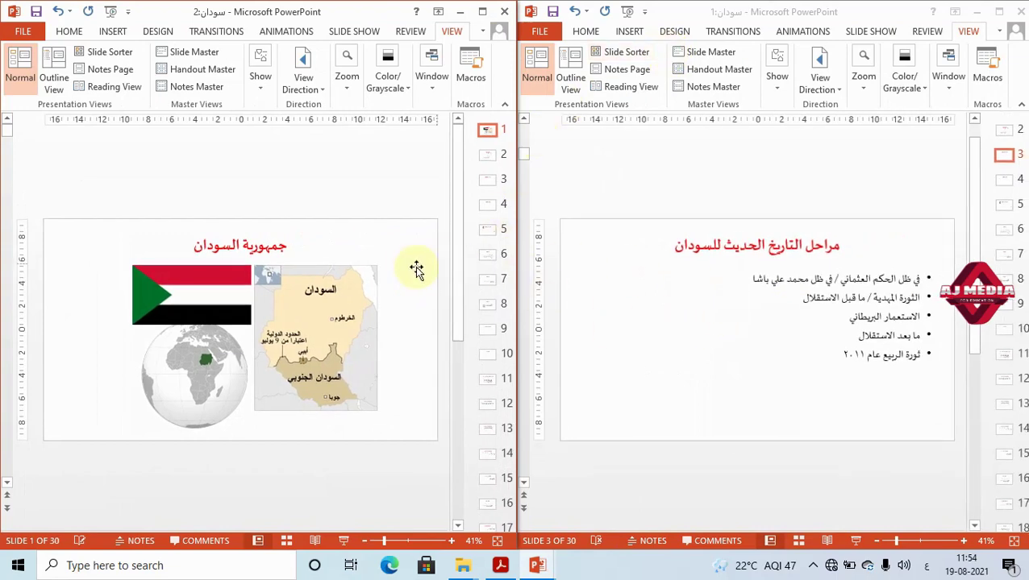
pyautogui.scroll(-2, 390, 268)
pyautogui.scroll(-2, 390, 269)
pyautogui.scroll(1, 390, 269)
pyautogui.scroll(1, 391, 269)
pyautogui.scroll(1, 775, 286)
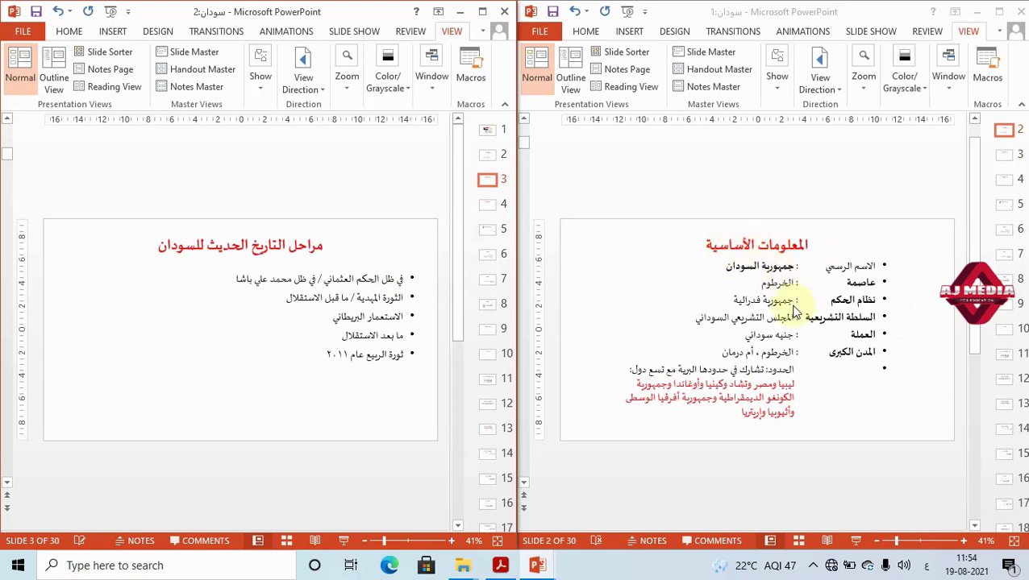
# Cascade the two windows, drag the second one down-right, and maximize it.
pyautogui.click(432, 91)
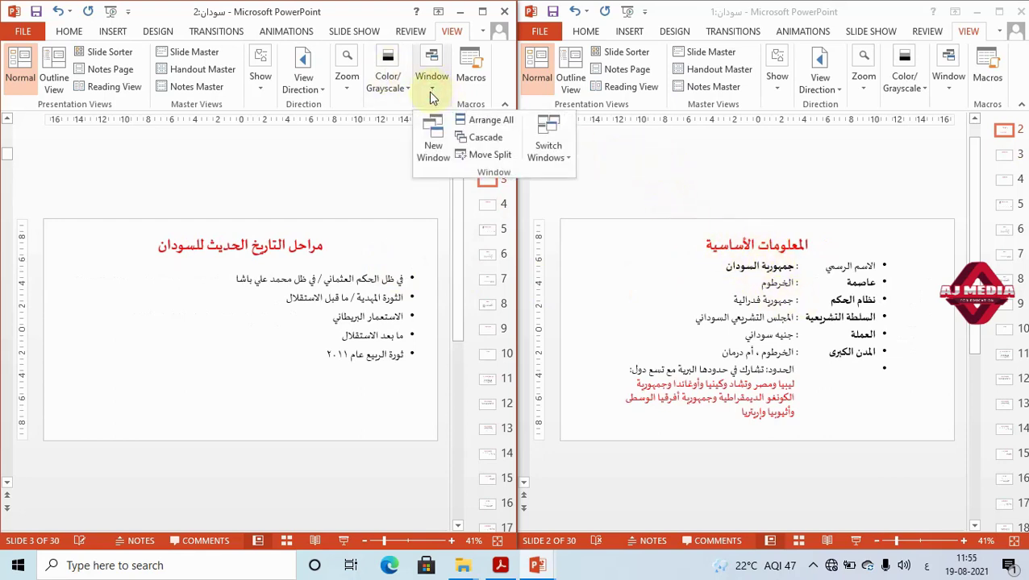
pyautogui.click(476, 138)
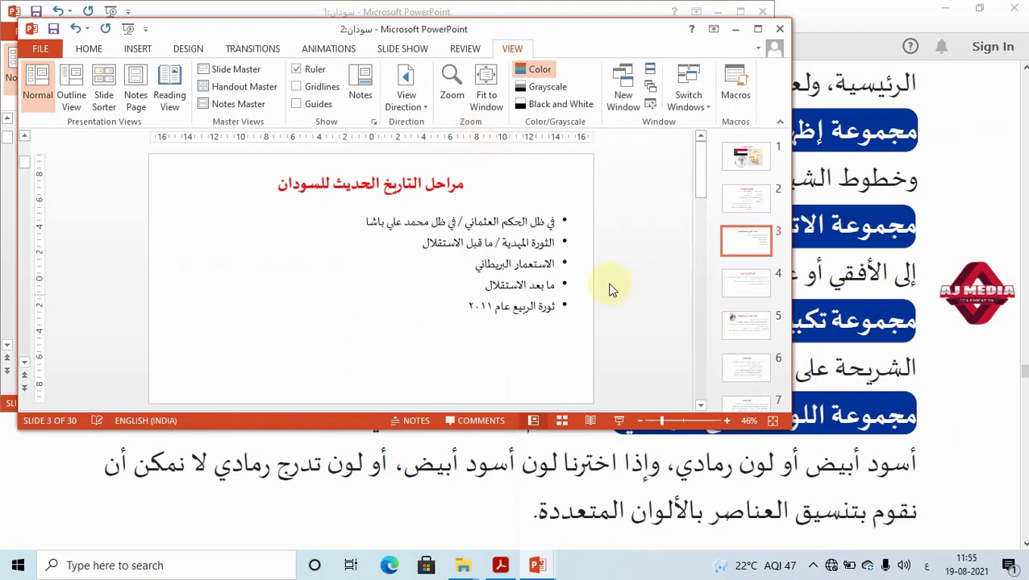
pyautogui.moveTo(394, 31); pyautogui.dragTo(443, 125)
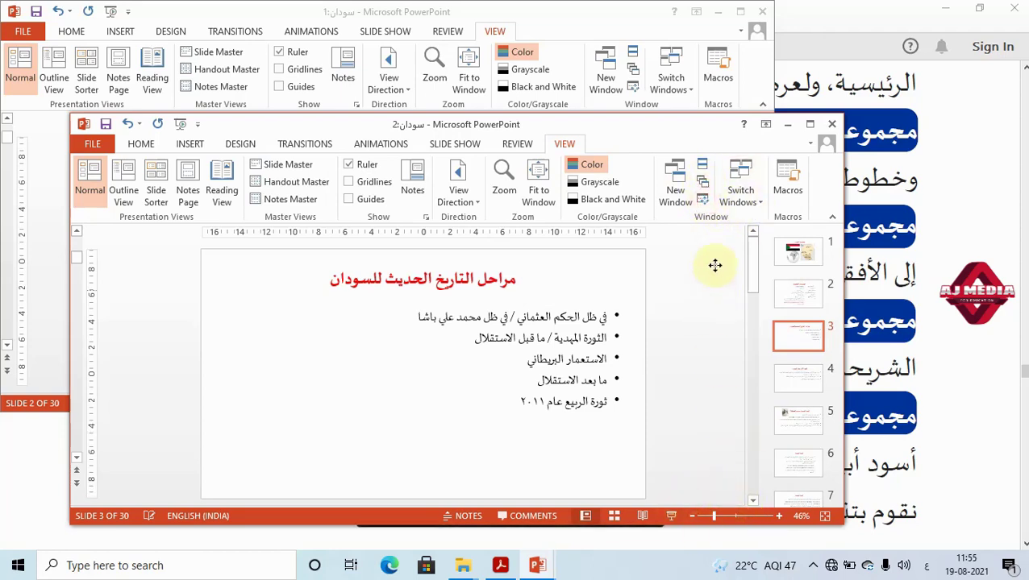
pyautogui.click(705, 203)
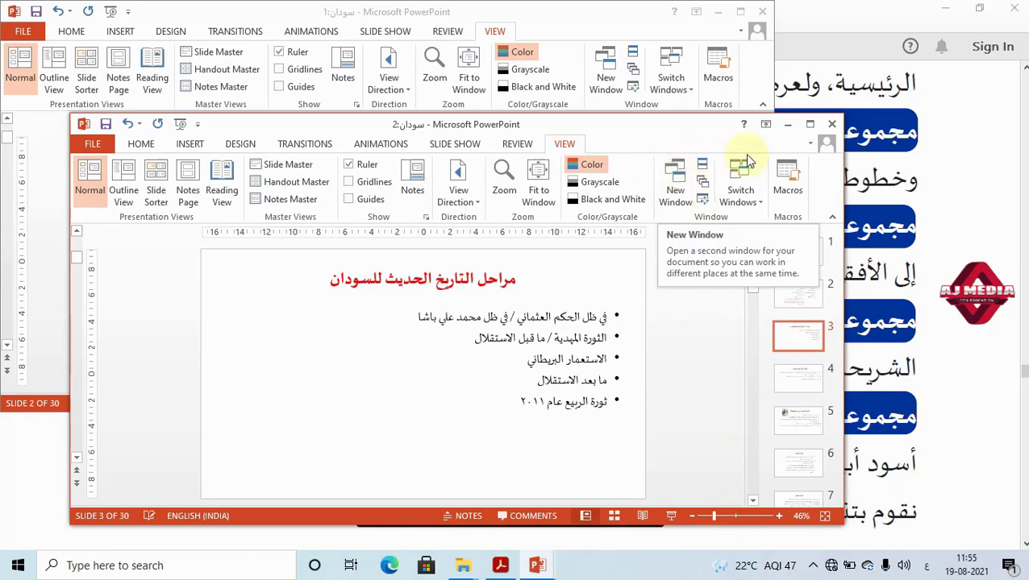
pyautogui.click(810, 123)
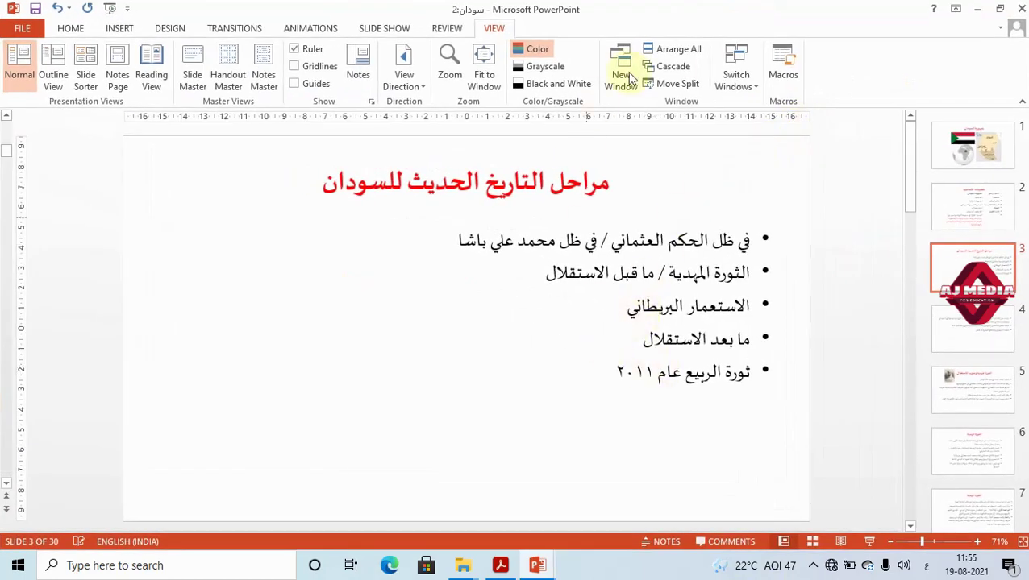
# Tile both windows, close سودان:1, maximize the remaining window, and list windows via Switch Windows.
pyautogui.click(695, 50)
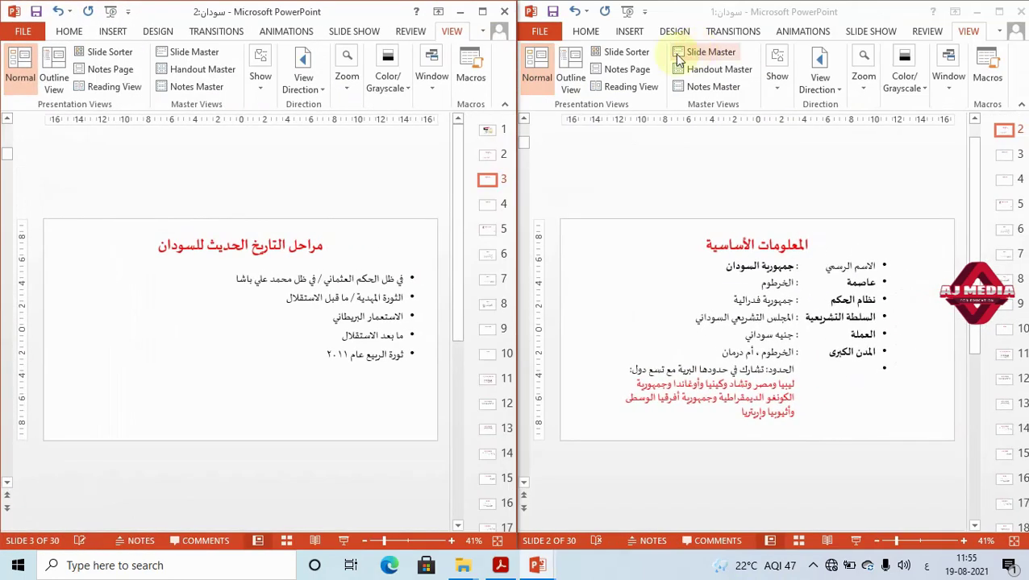
pyautogui.click(1019, 11)
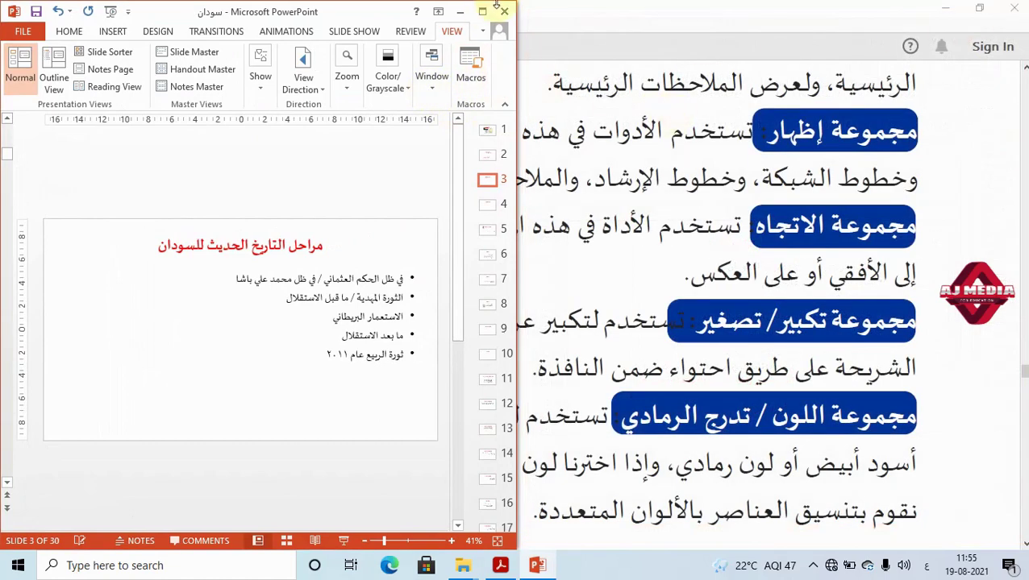
pyautogui.click(482, 11)
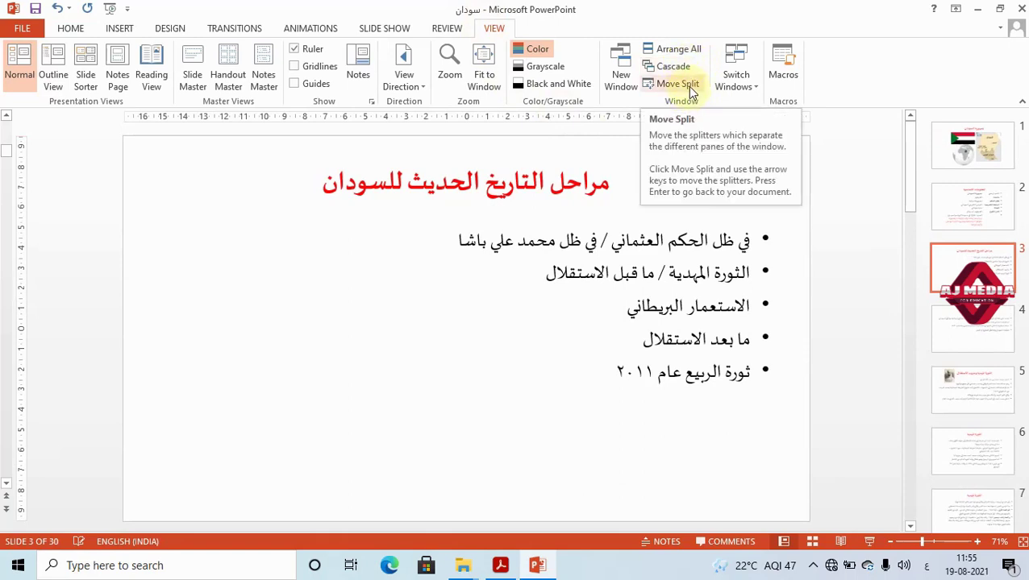
pyautogui.click(753, 87)
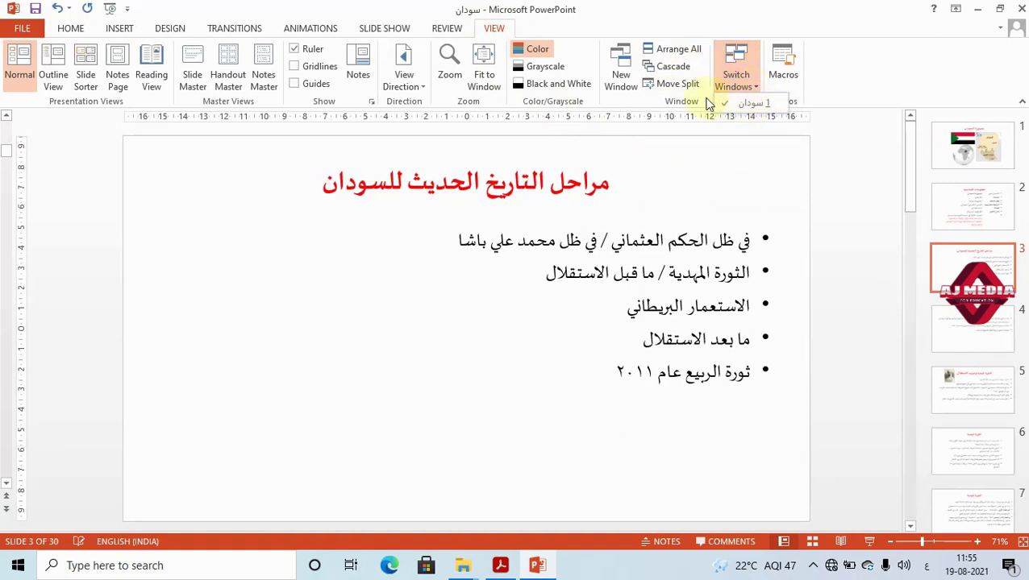